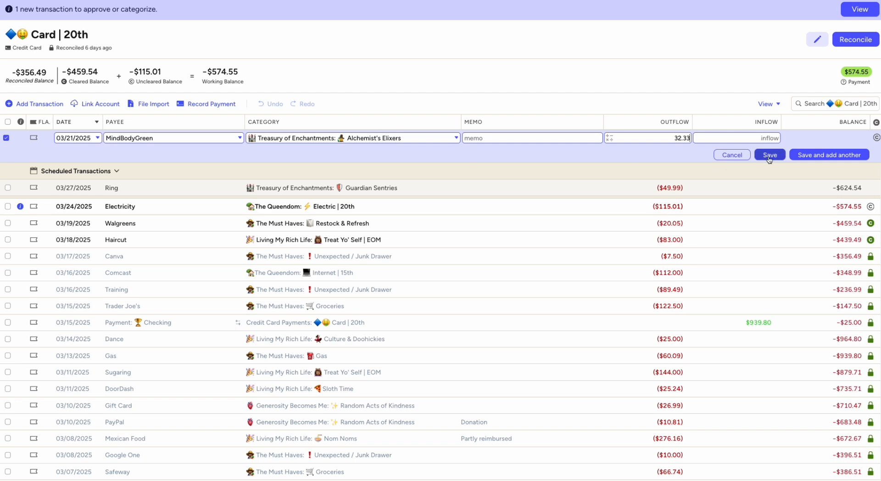
# Record an Airport Food transaction dated 03/21/2025 in the Nom Noms category with a 28.11 outflow.
pyautogui.click(56, 109)
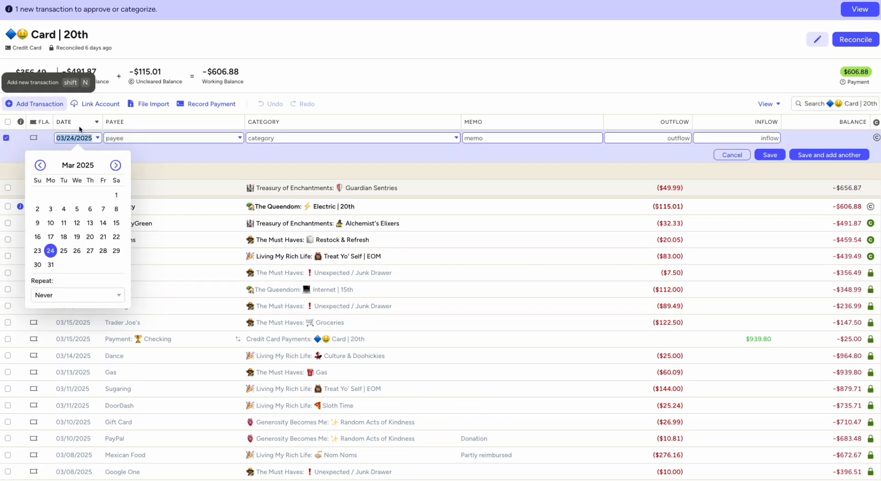
pyautogui.click(103, 236)
pyautogui.write('Airport Food')
pyautogui.press('Tab')
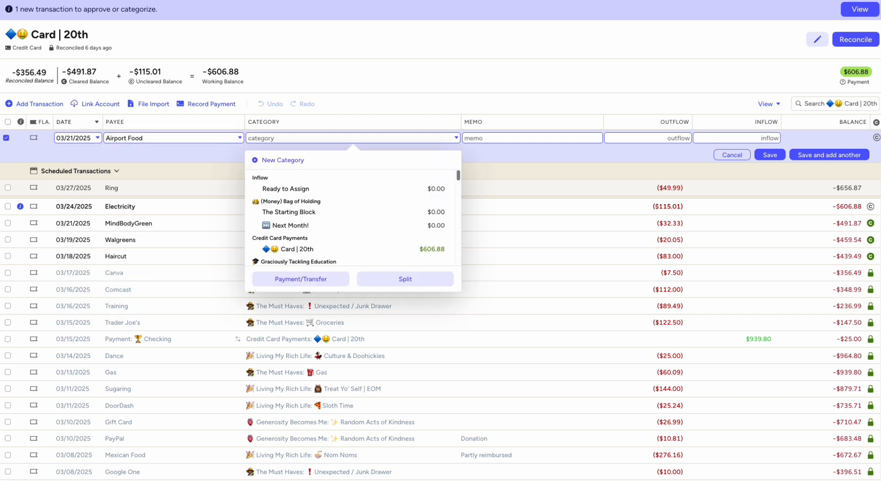
pyautogui.write('nom')
pyautogui.click(393, 189)
pyautogui.click(659, 136)
pyautogui.write('2')
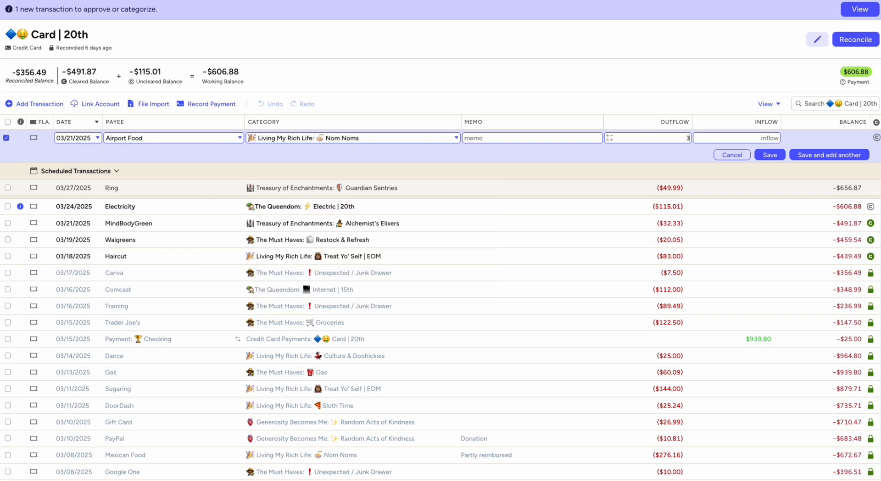
pyautogui.write('8.11')
pyautogui.click(808, 156)
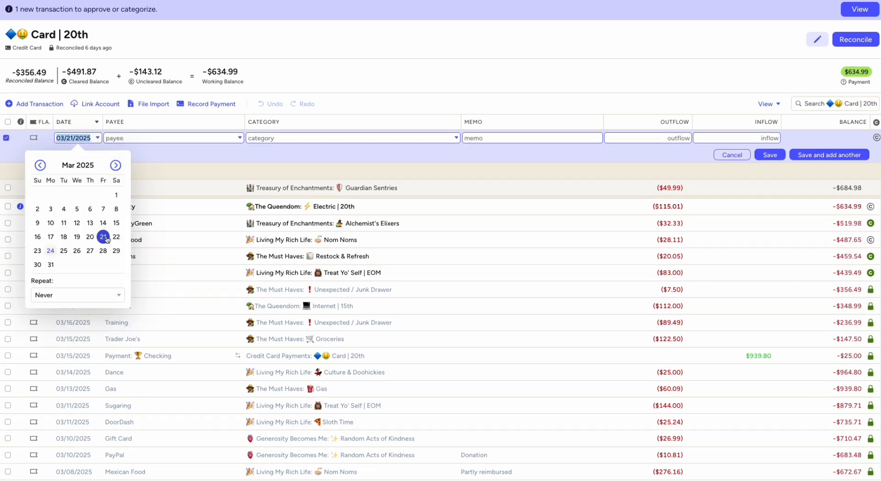
# Record a 25.00 outflow to the rainbow Donation payee dated 03/22/2025, and mark it and the Airport Food transaction as cleared.
pyautogui.click(117, 236)
pyautogui.write('Don')
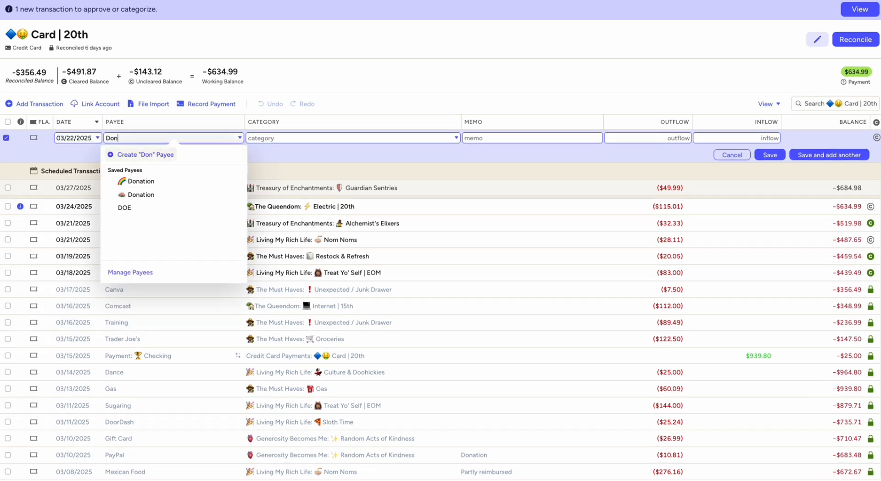
pyautogui.click(151, 181)
pyautogui.click(674, 138)
pyautogui.write('25')
pyautogui.click(798, 155)
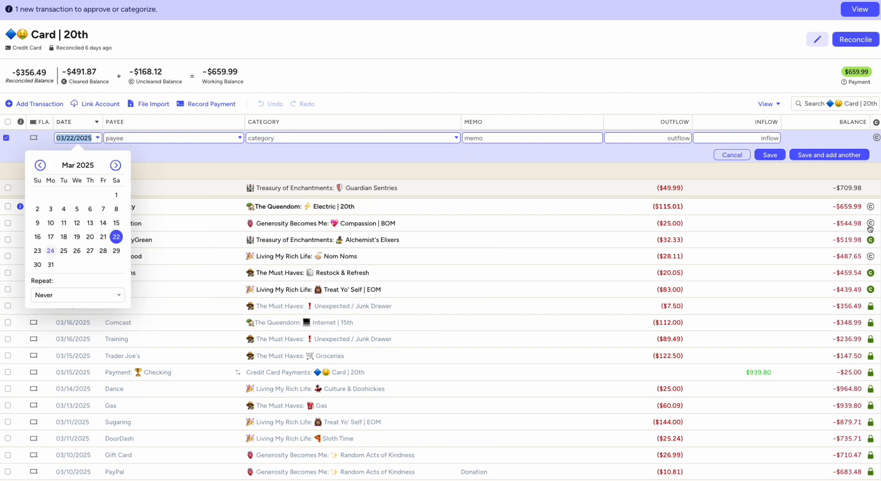
pyautogui.click(870, 256)
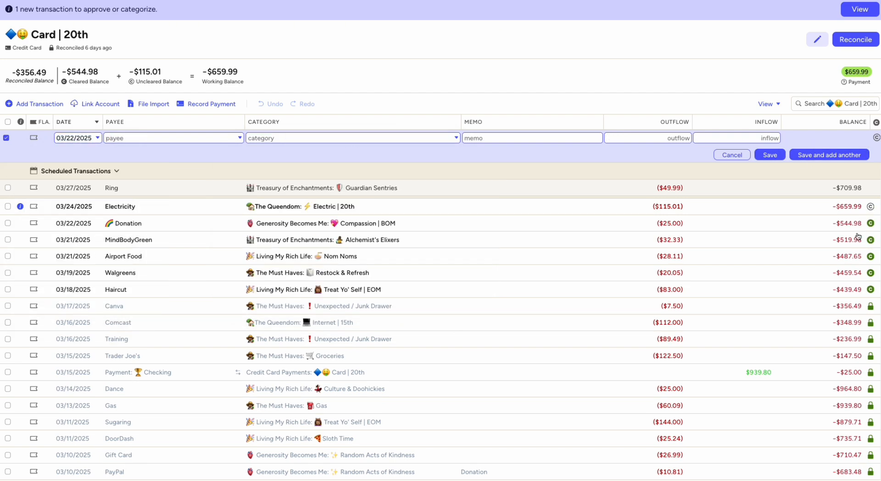
# Record a 150 Airline outflow dated 03/22/2025 in the Adventure is Out There category and mark it as cleared.
pyautogui.click(187, 138)
pyautogui.write('Airline')
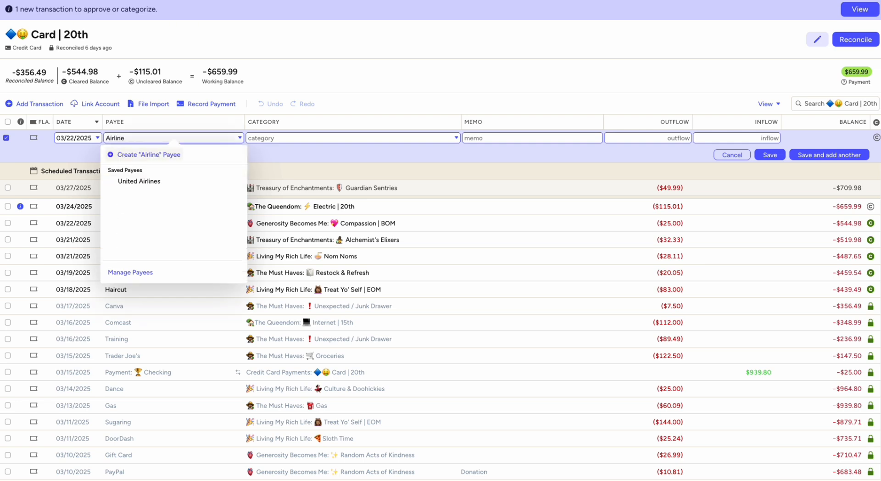
pyautogui.press('Tab')
pyautogui.write('trav')
pyautogui.press('BackSpace')
pyautogui.press('BackSpace')
pyautogui.press('BackSpace')
pyautogui.press('BackSpace')
pyautogui.write('adv')
pyautogui.press('Tab')
pyautogui.write('150')
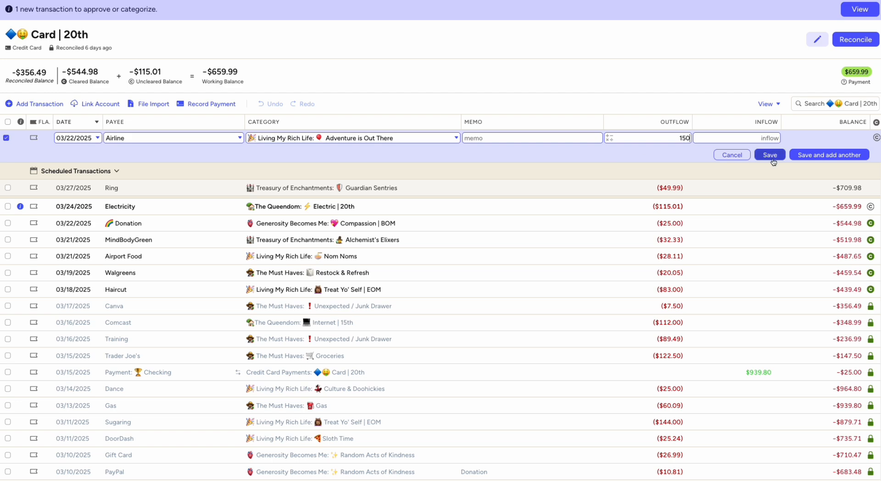
pyautogui.click(799, 155)
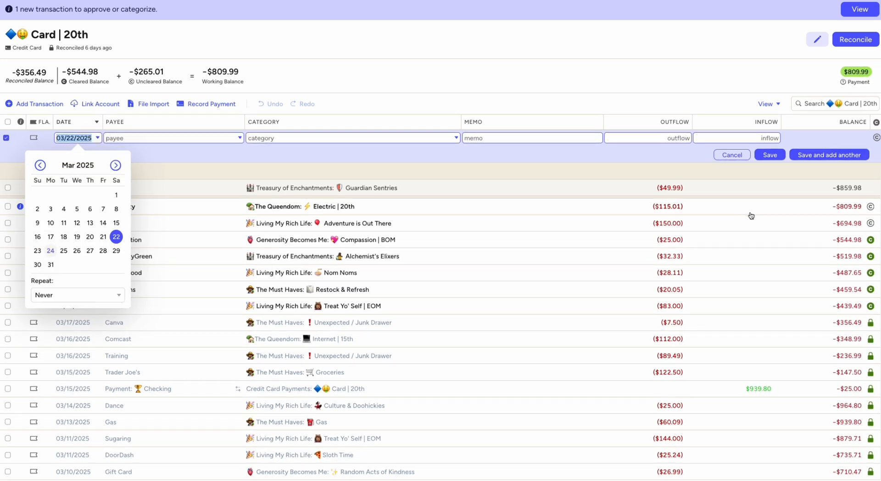
pyautogui.click(870, 223)
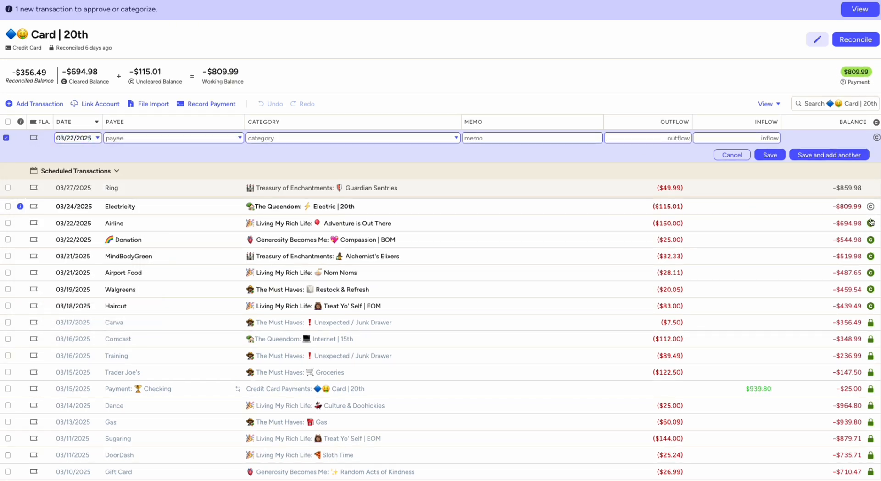
# Record a Bookstore transaction dated 03/22/2025 in the Unexpected / Junk Drawer category with an outflow of 49.89+24.90+7.90.
pyautogui.click(161, 137)
pyautogui.write('Bookstore')
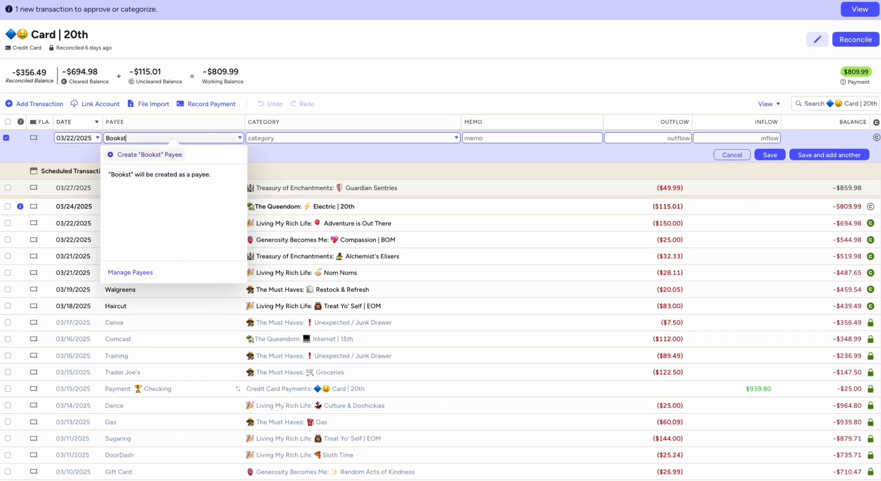
pyautogui.press('Tab')
pyautogui.write('unex')
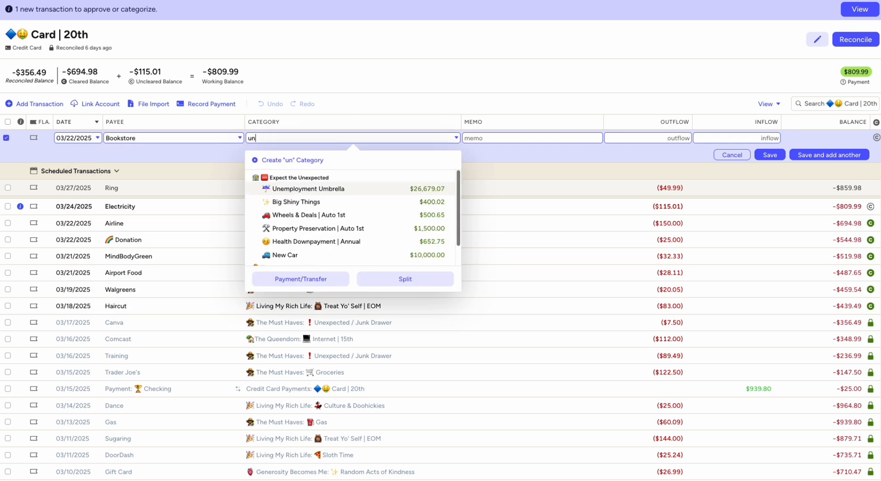
pyautogui.press('Return')
pyautogui.write('49.89+24.90+7.90')
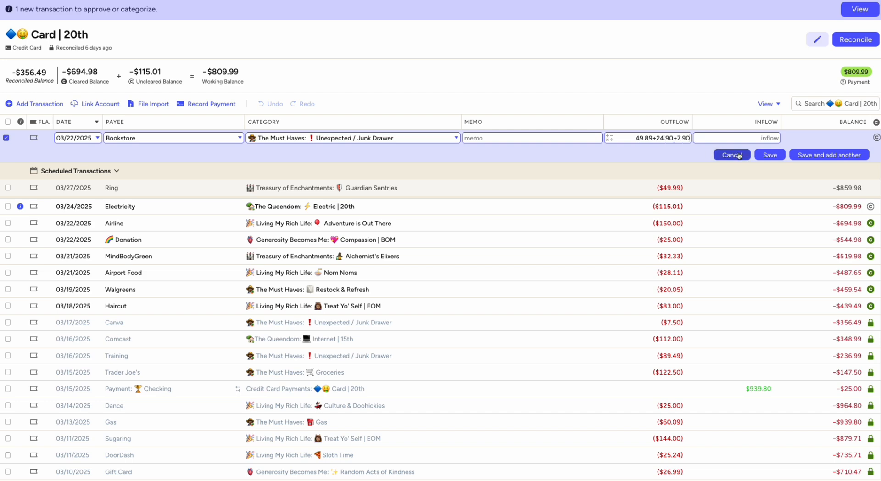
pyautogui.click(761, 155)
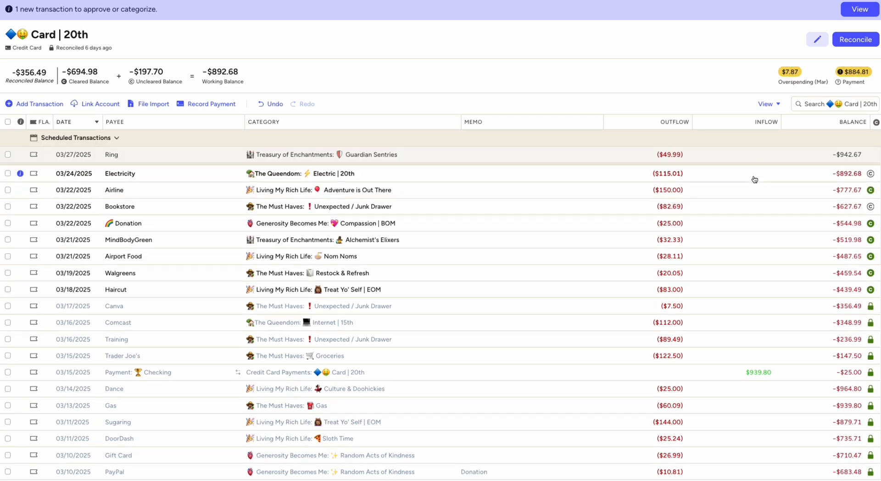
# Start a new transaction dated 03/24/2025 with the payee Uber and the Beebopping category.
pyautogui.click(39, 104)
pyautogui.press('Tab')
pyautogui.write('Uber')
pyautogui.press('Tab')
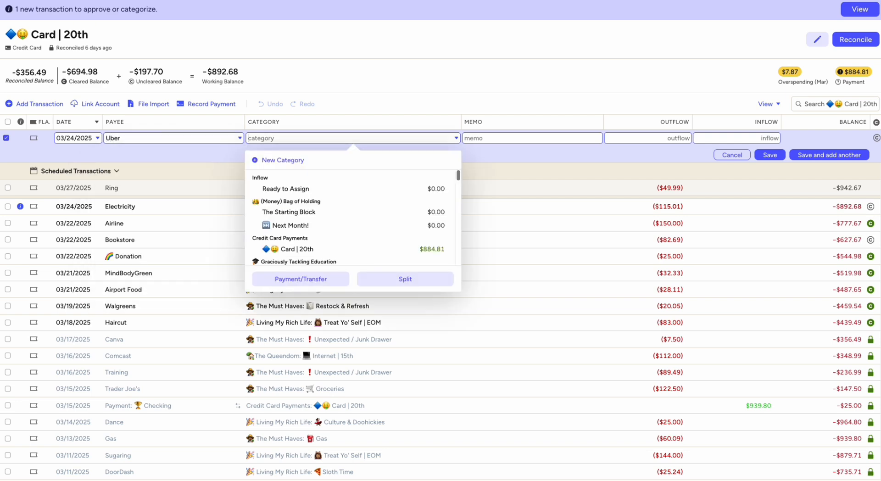
pyautogui.write('Bee')
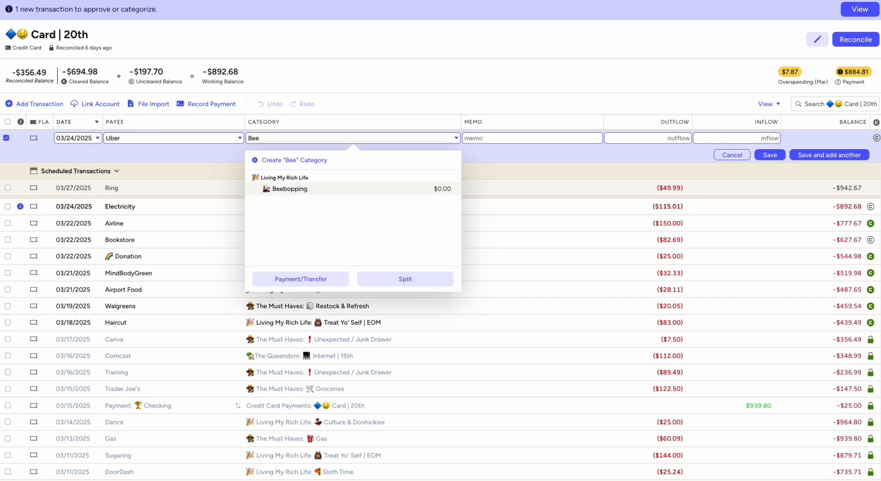
pyautogui.press('Tab')
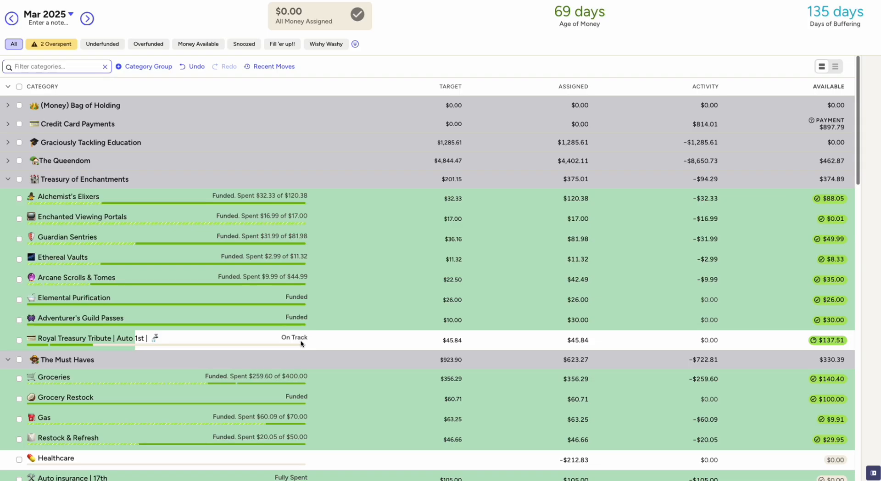
# Examine the March 2025 category balances from Treasury of Enchantments to Generosity Becomes Me, including the overspending notice for Unexpected / Junk Drawer.
pyautogui.scroll(-2, 303, 342)
pyautogui.scroll(4, 303, 342)
pyautogui.scroll(-3, 303, 342)
pyautogui.scroll(-3, 301, 339)
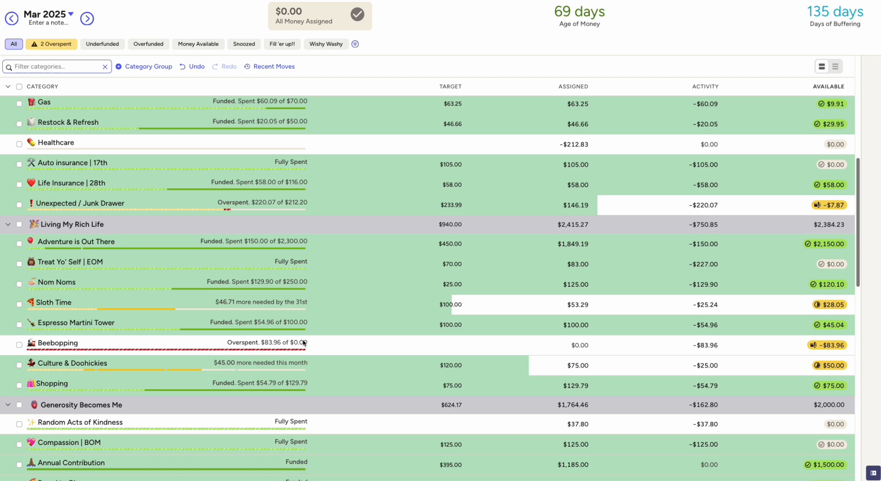
pyautogui.scroll(3, 303, 342)
pyautogui.scroll(2, 303, 342)
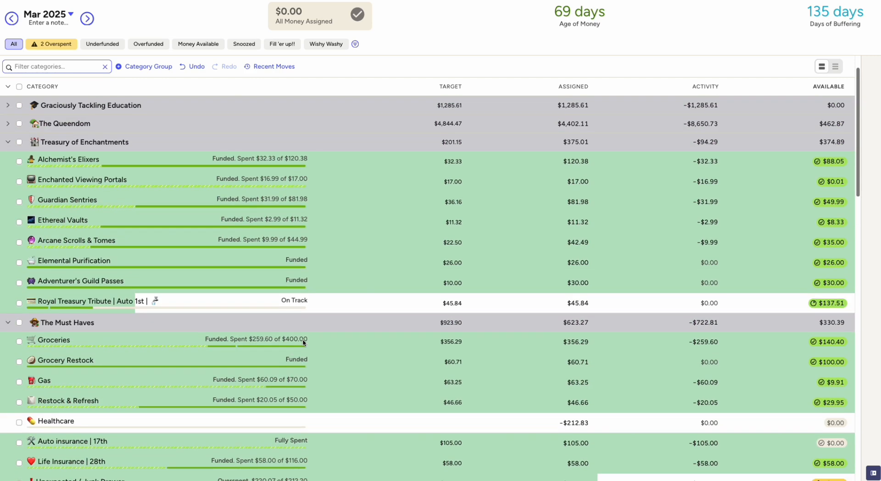
pyautogui.scroll(1, 303, 341)
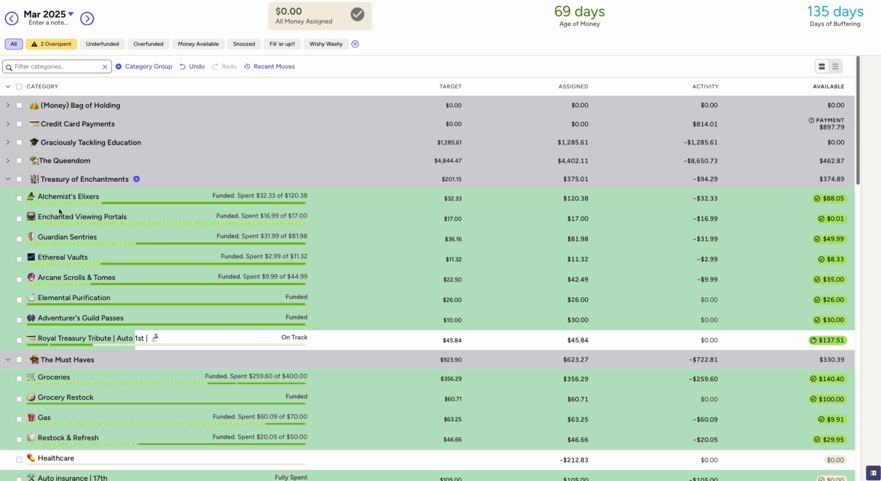
pyautogui.click(18, 179)
pyautogui.click(18, 179)
pyautogui.scroll(-5, 301, 308)
pyautogui.scroll(-2, 302, 309)
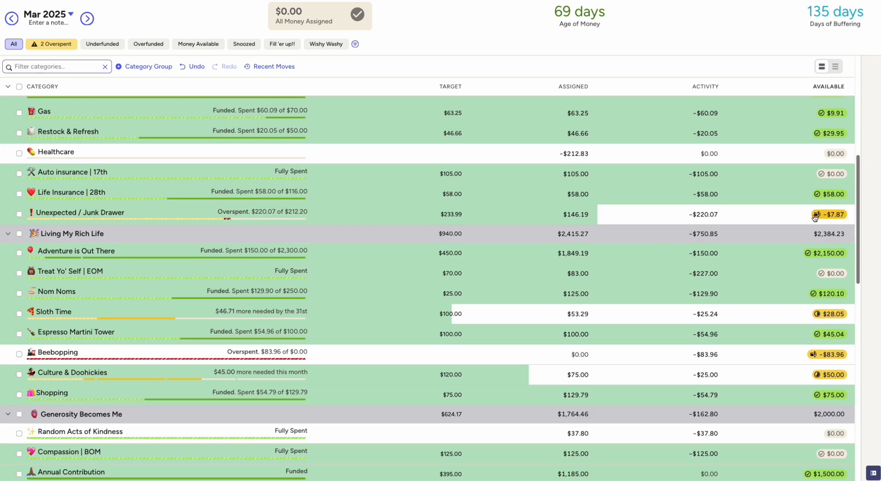
pyautogui.moveTo(819, 217)
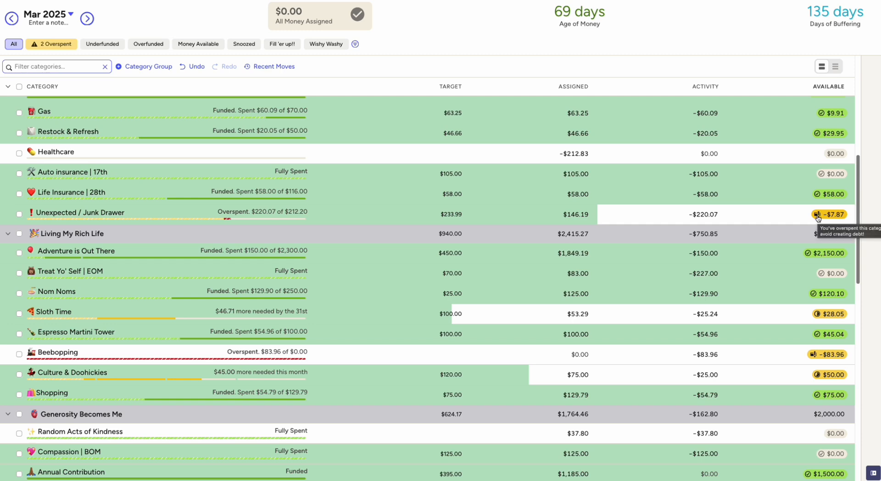
# Move 5.00 from the Computer Dock (M) category in Wish Farm to Ready to Assign.
pyautogui.scroll(-5, 693, 358)
pyautogui.scroll(-7, 692, 356)
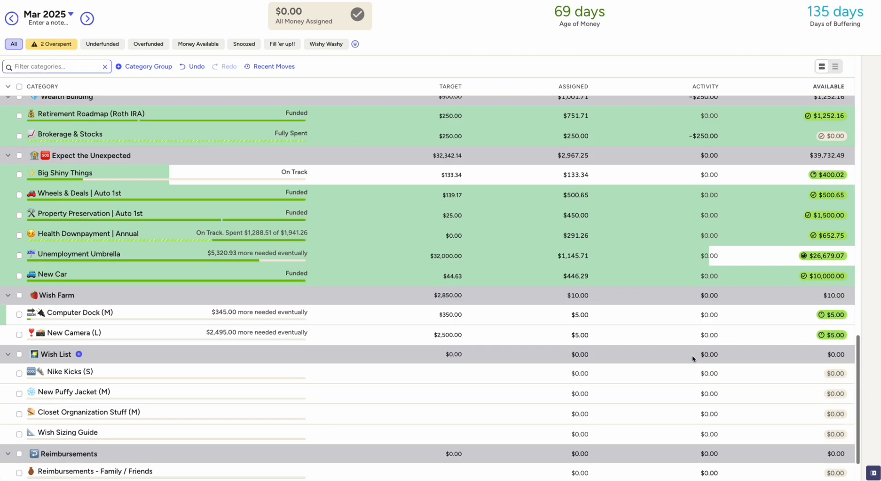
pyautogui.click(575, 316)
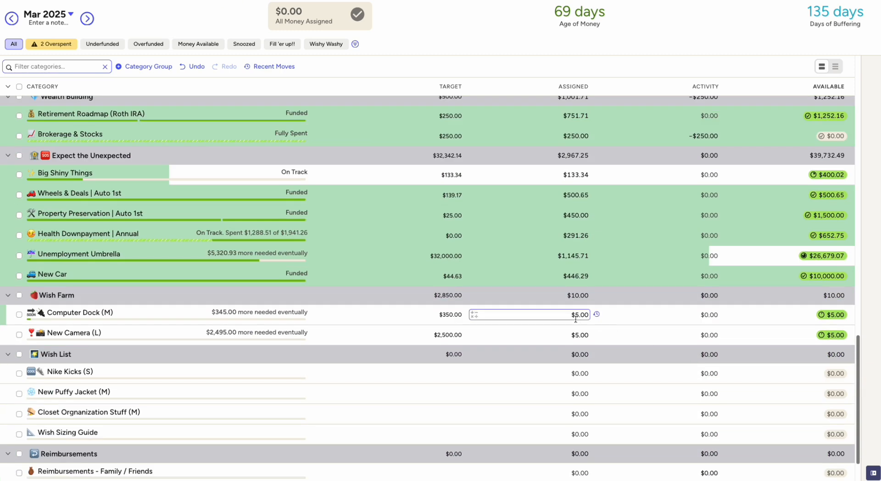
pyautogui.click(836, 316)
pyautogui.click(780, 386)
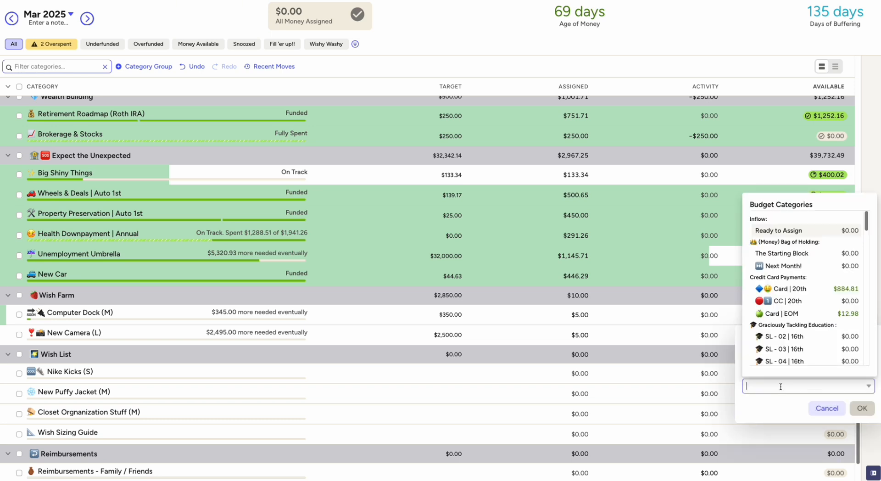
pyautogui.click(788, 231)
pyautogui.click(862, 407)
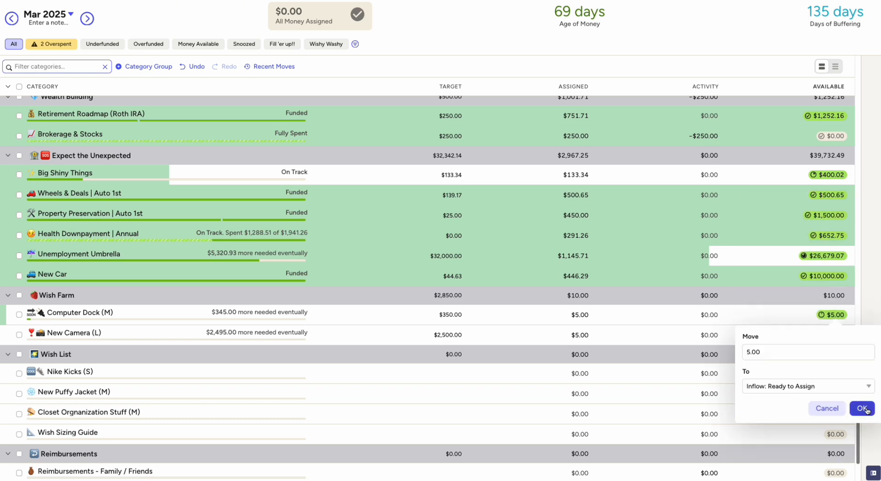
# Move the available money in the New Camera (L) category to Ready to Assign.
pyautogui.click(831, 336)
pyautogui.click(811, 406)
pyautogui.click(815, 250)
pyautogui.click(862, 429)
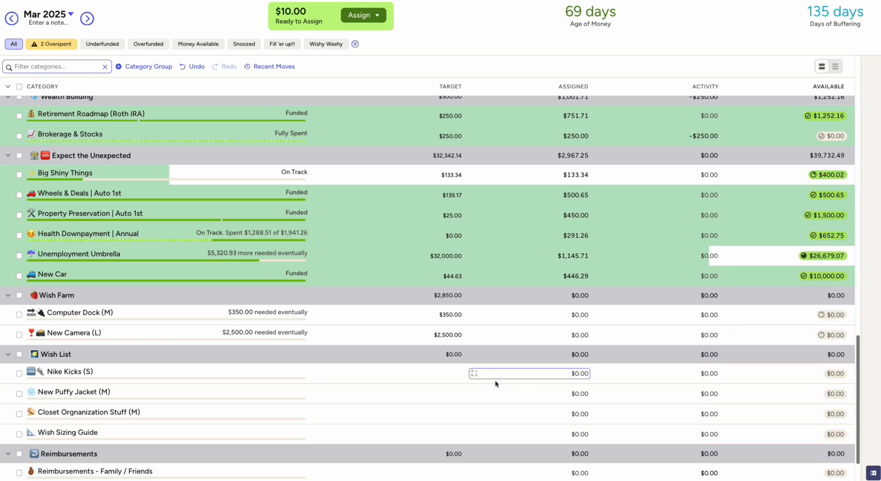
# Collapse the Wish Farm, Wish List and Reimbursements category groups.
pyautogui.click(8, 296)
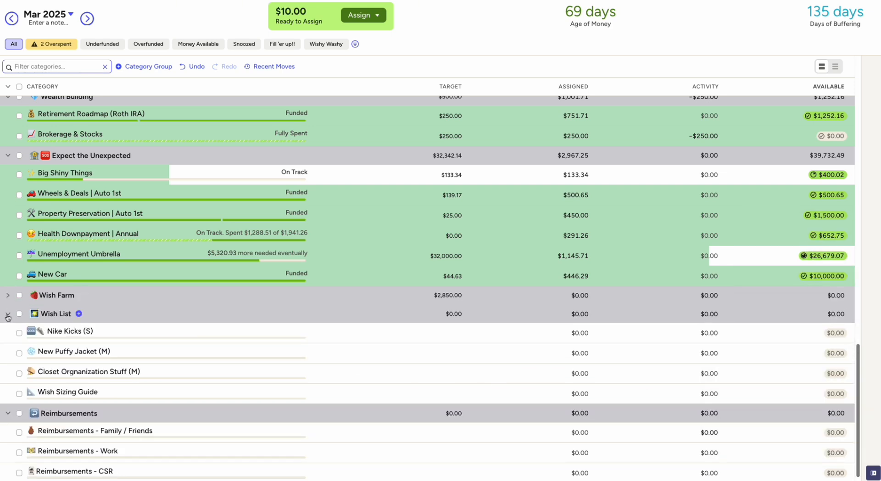
pyautogui.click(8, 314)
pyautogui.click(8, 395)
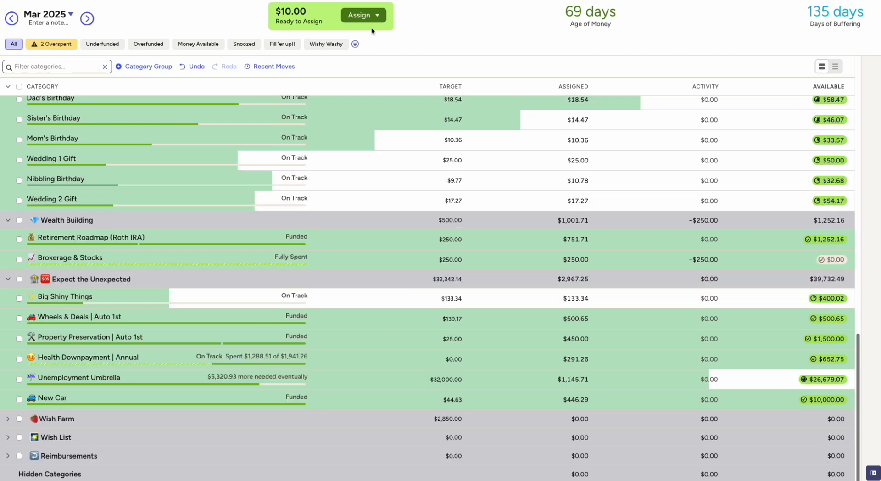
# Cover the overspending in the Unexpected / Junk Drawer category with money from Ready to Assign.
pyautogui.scroll(1, 709, 295)
pyautogui.scroll(8, 710, 295)
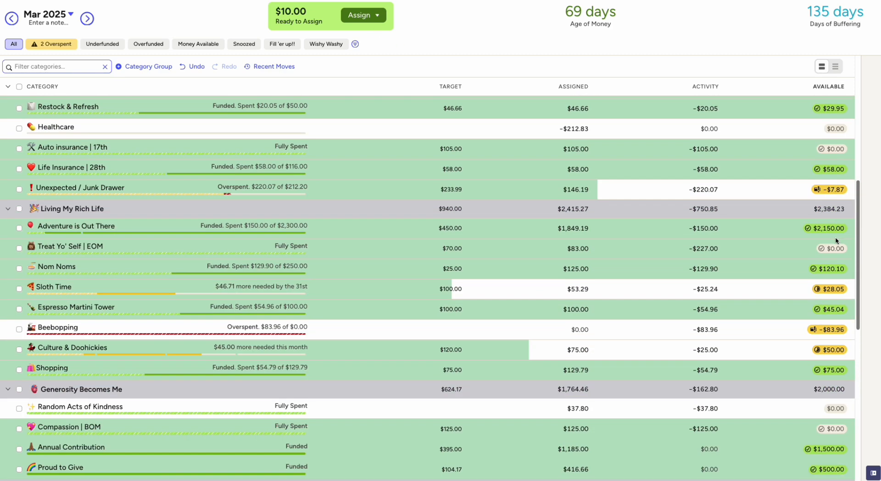
pyautogui.click(836, 189)
pyautogui.click(815, 224)
pyautogui.click(801, 274)
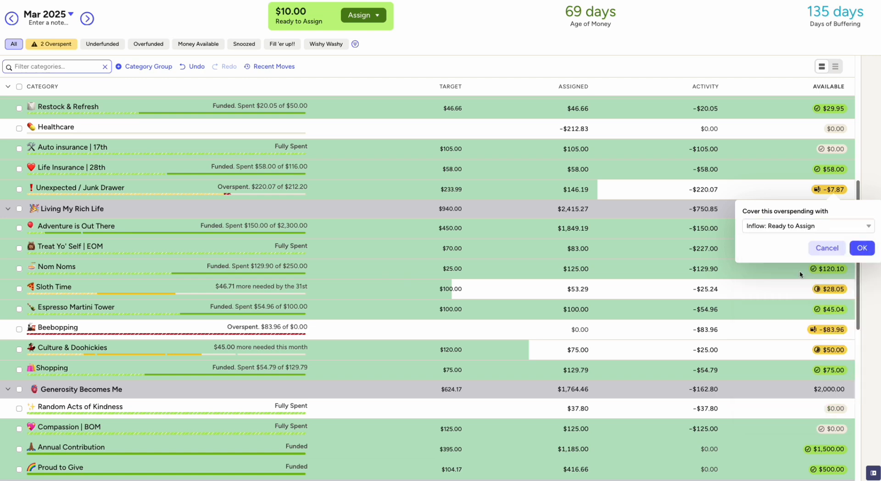
pyautogui.click(862, 248)
# Put the remaining Ready to Assign money toward the overspending in the Beebopping category.
pyautogui.scroll(-1, 795, 315)
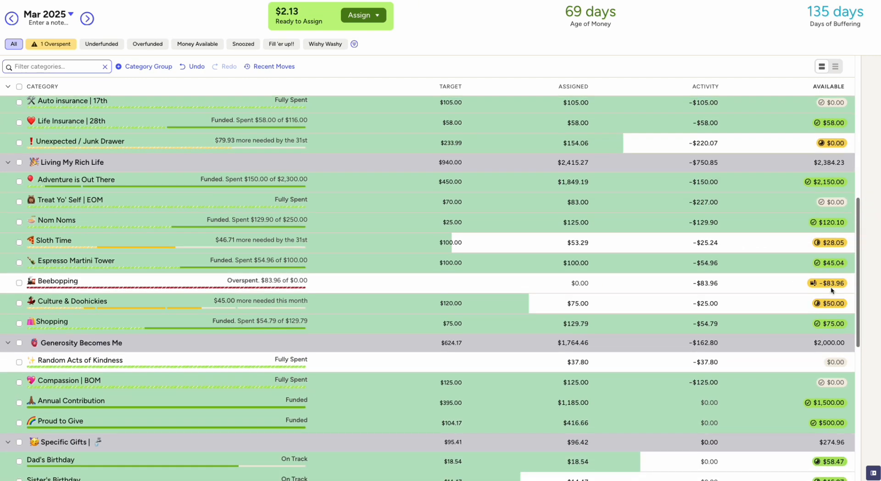
pyautogui.click(830, 285)
pyautogui.click(810, 321)
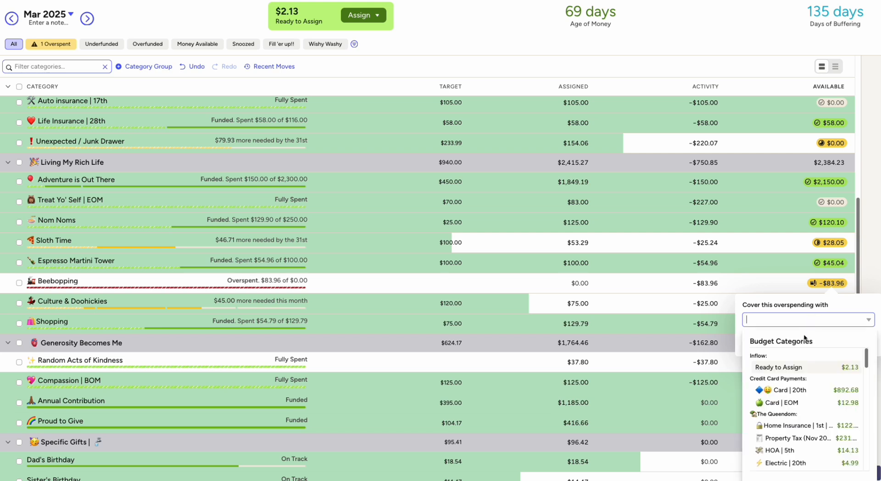
pyautogui.click(804, 367)
pyautogui.click(861, 342)
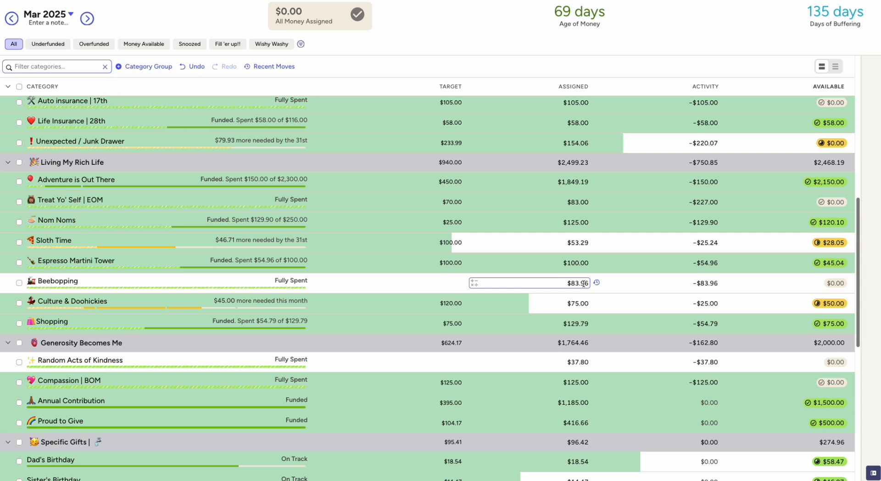
# Undo the last assignment to the Beebopping category.
pyautogui.hotkey('ctrl', 'z')
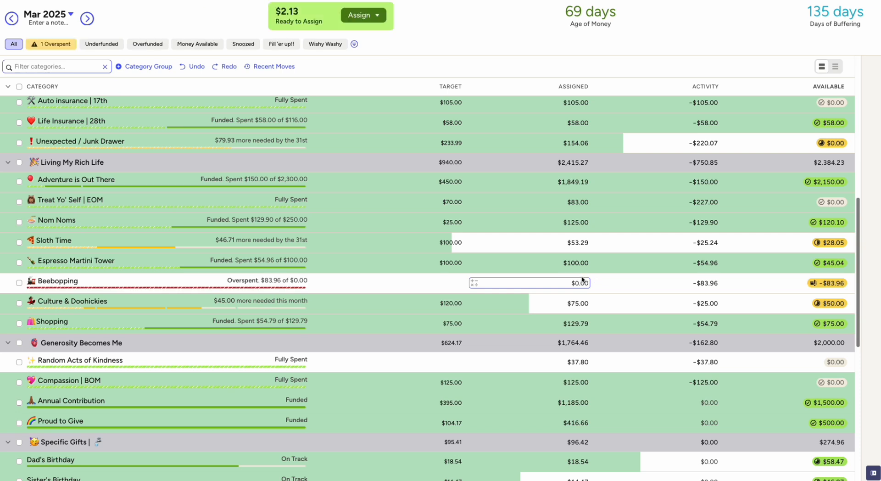
pyautogui.click(824, 285)
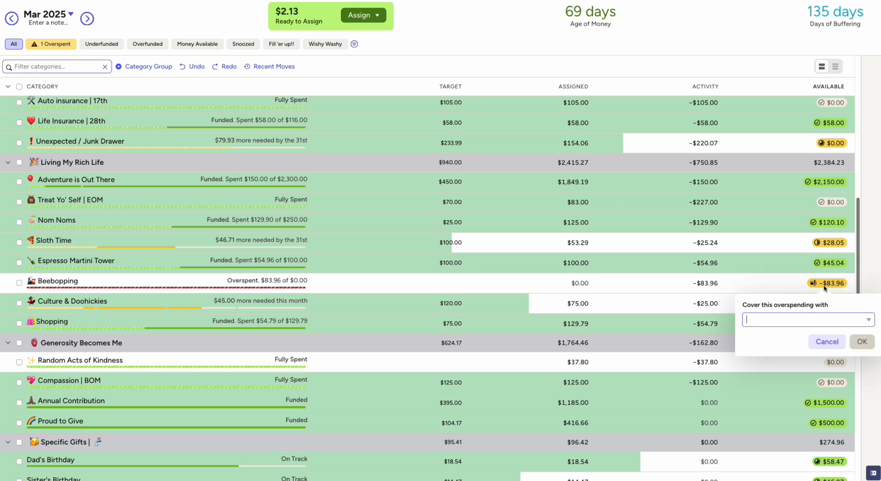
pyautogui.click(839, 316)
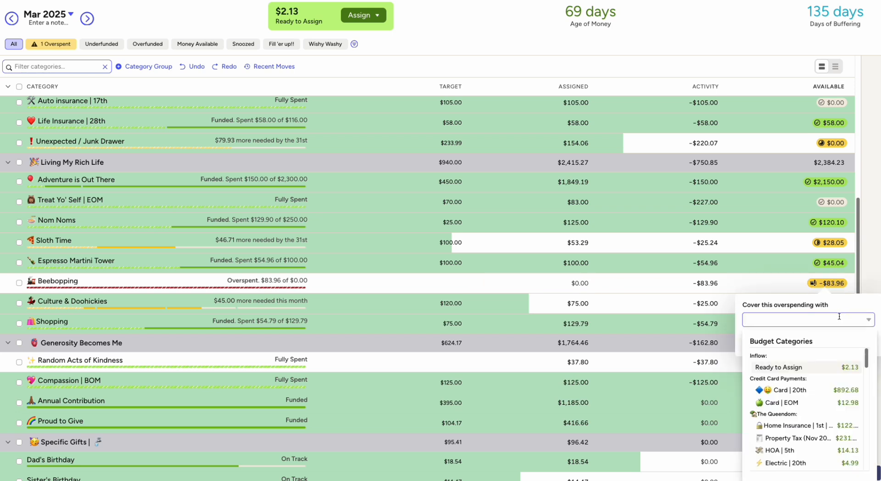
pyautogui.press('Escape')
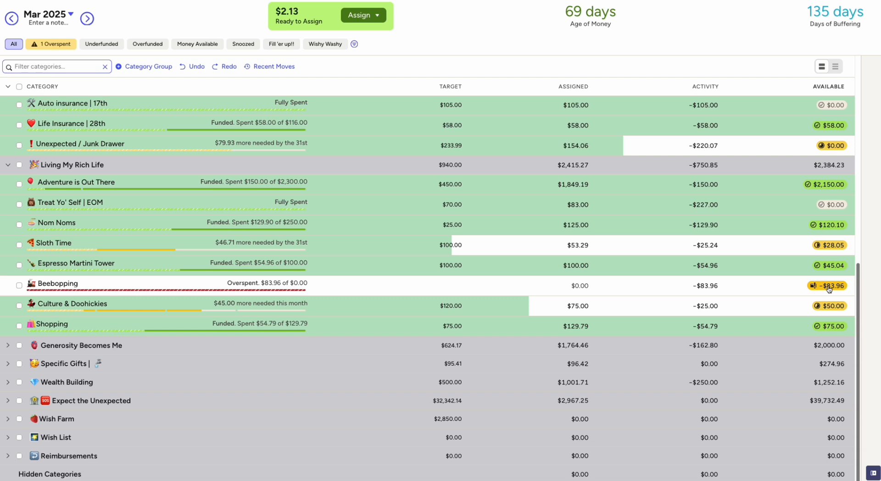
# Manually assign the $2.13 in Ready to Assign to the Beebopping category.
pyautogui.click(376, 12)
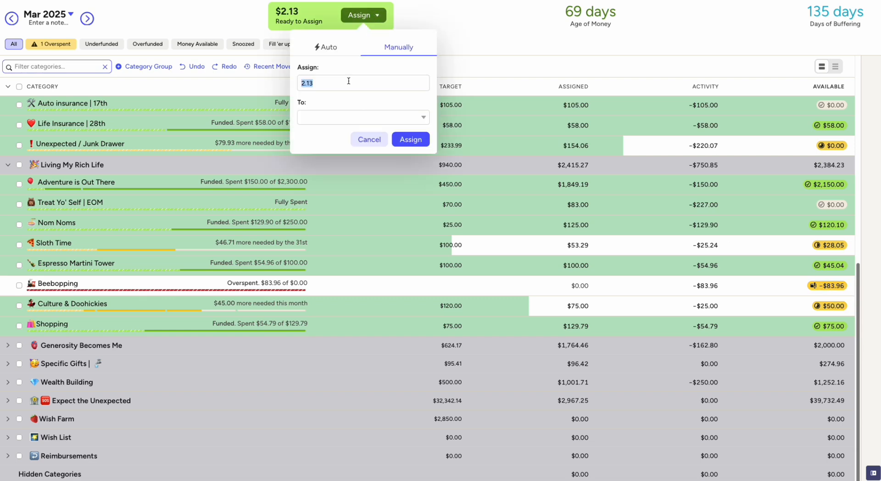
pyautogui.click(333, 116)
pyautogui.write('bee')
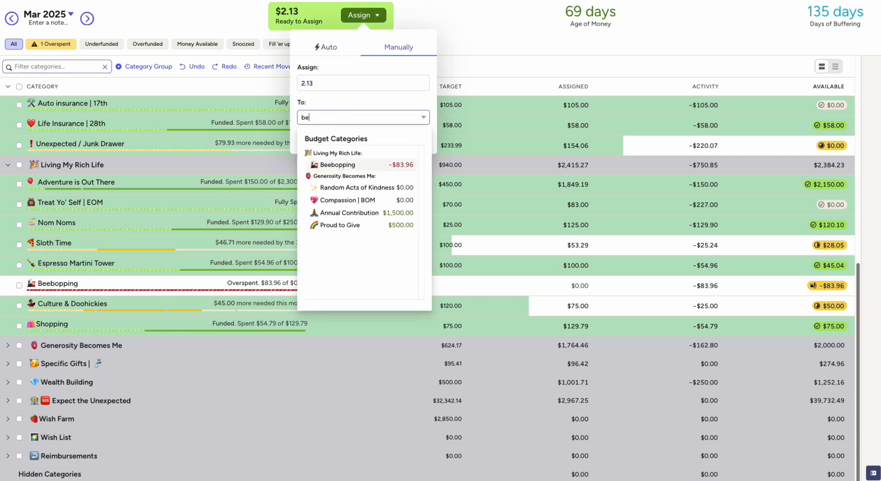
pyautogui.click(367, 165)
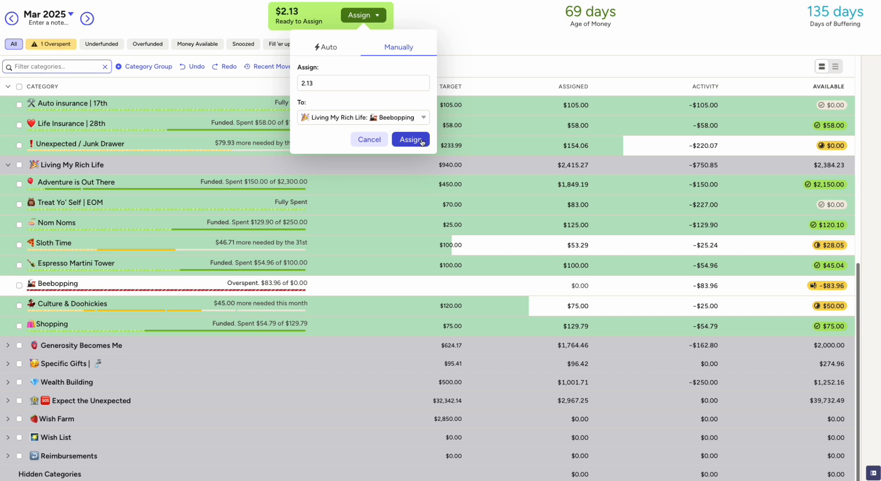
pyautogui.click(411, 140)
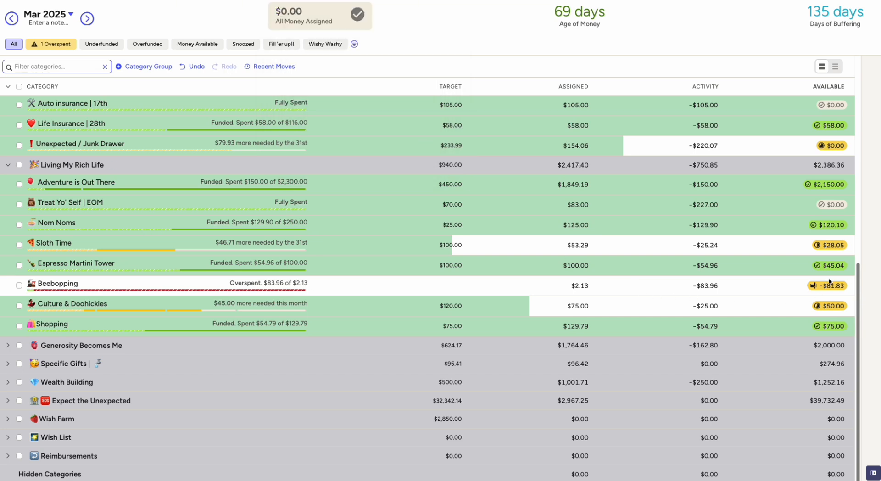
# Move $50.00 from the Culture & Doohickies category to Beebopping.
pyautogui.moveTo(826, 288)
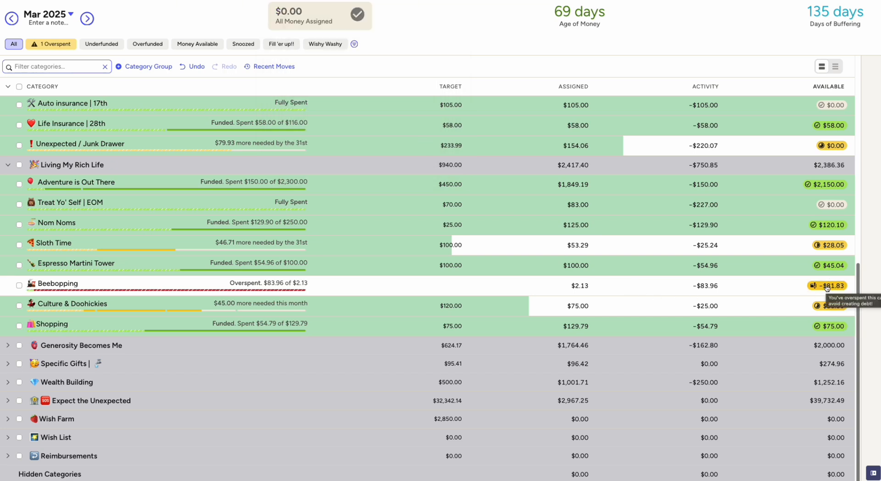
pyautogui.click(586, 245)
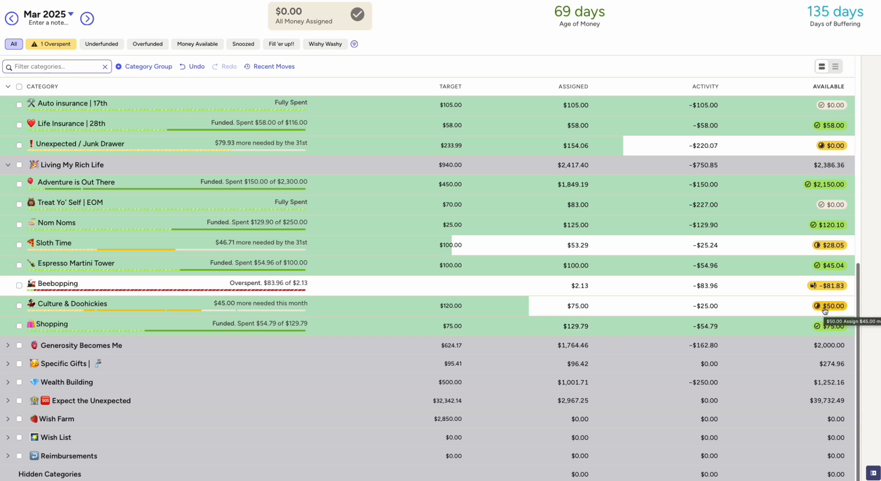
pyautogui.click(824, 310)
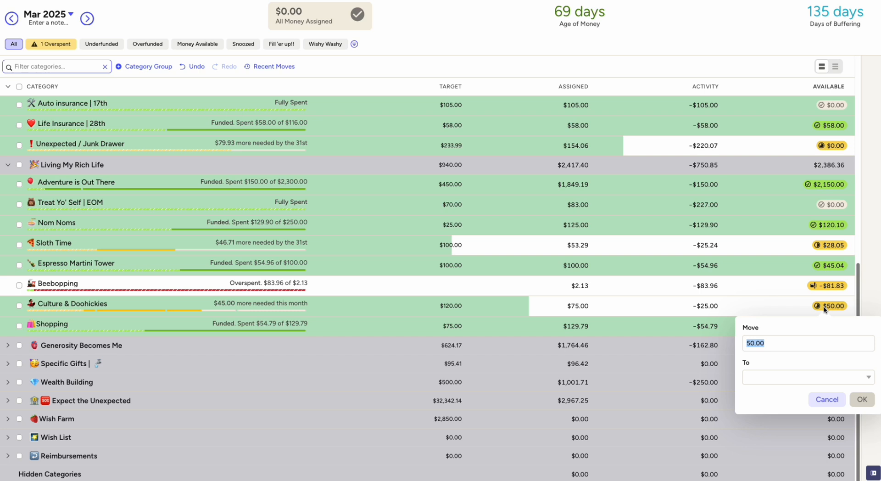
pyautogui.click(808, 377)
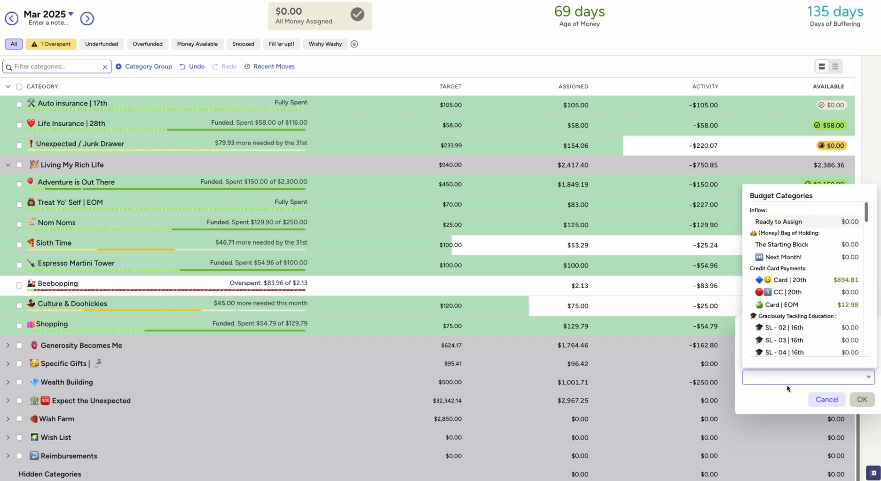
pyautogui.write('bee')
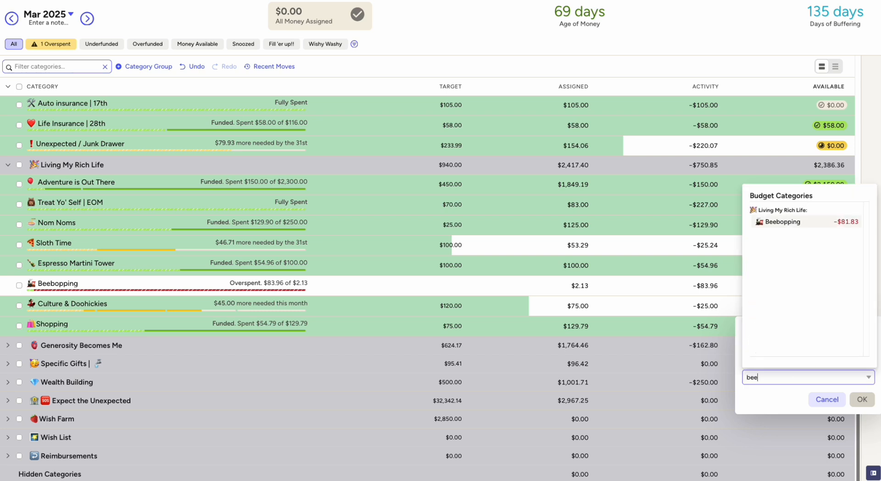
pyautogui.click(818, 221)
pyautogui.click(861, 399)
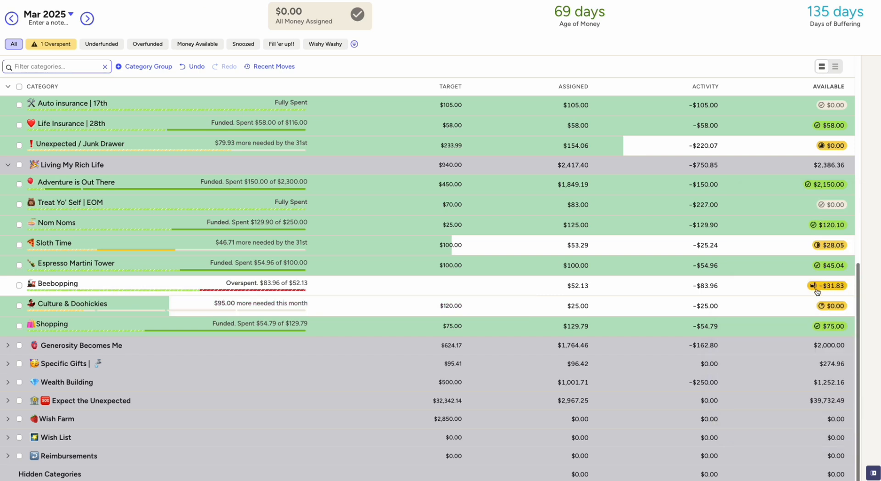
# Move $31.83 from the Shopping category to Beebopping.
pyautogui.click(822, 327)
pyautogui.write('31.83')
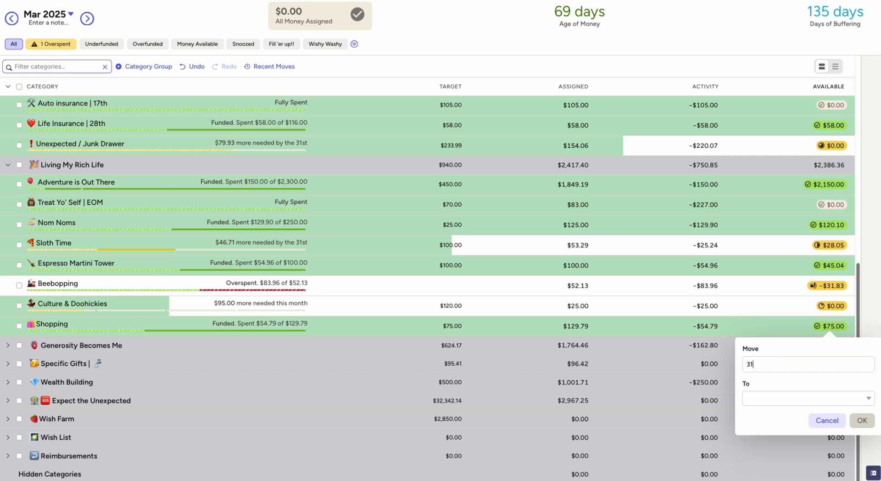
pyautogui.click(778, 402)
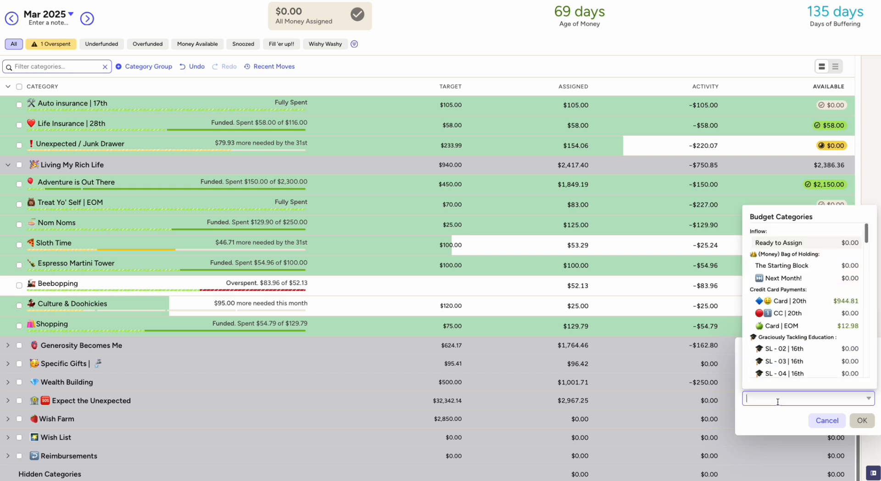
pyautogui.write('bee')
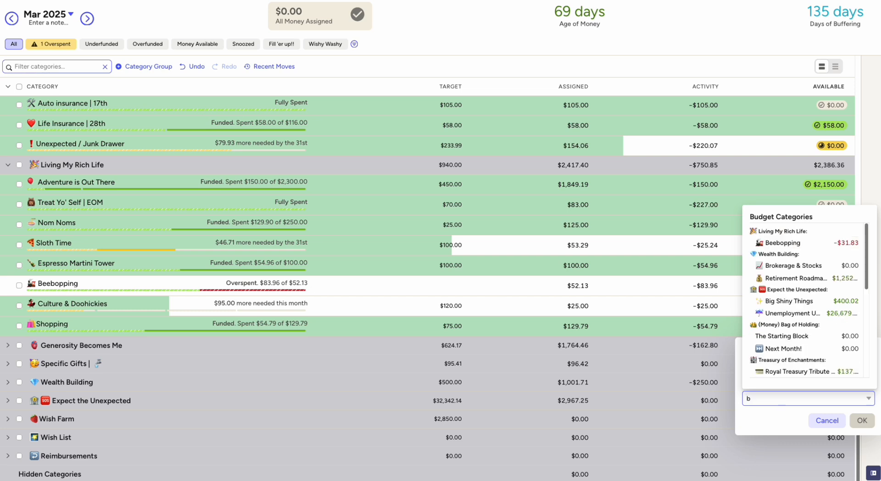
pyautogui.click(823, 244)
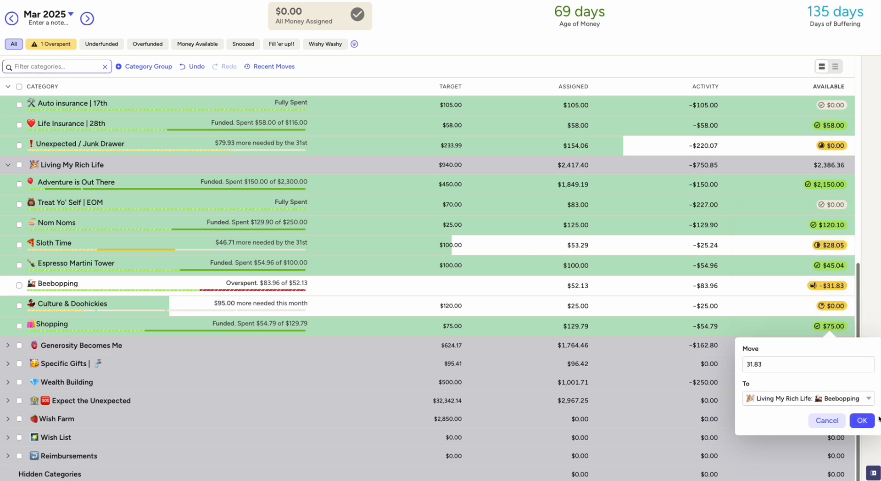
pyautogui.click(861, 420)
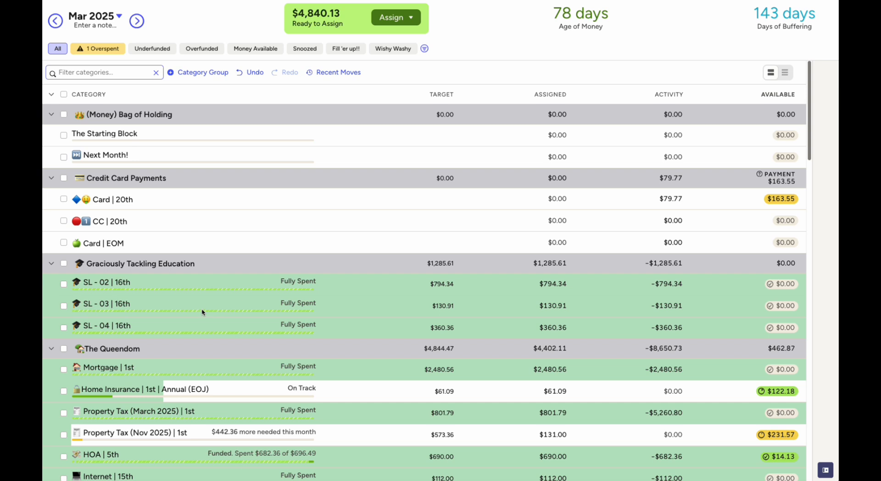
# Filter the budget to overspent categories and review the activity behind the Reimbursements - Family / Friends spending.
pyautogui.click(101, 49)
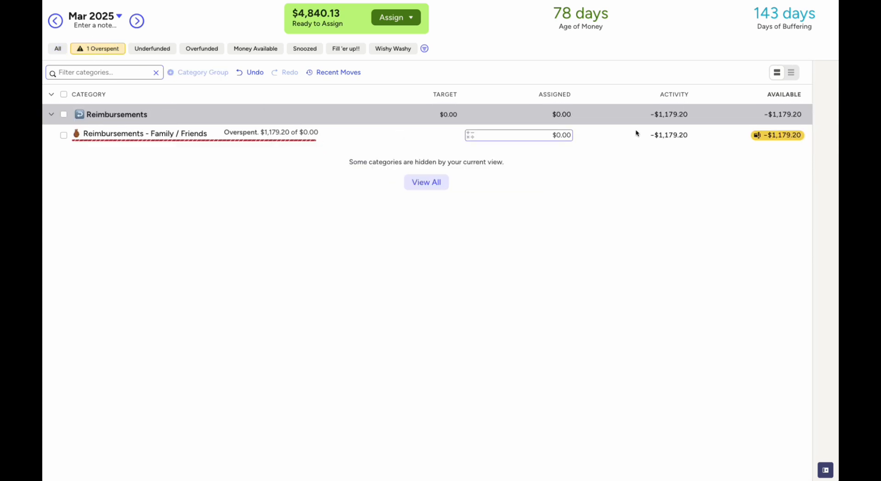
pyautogui.click(683, 135)
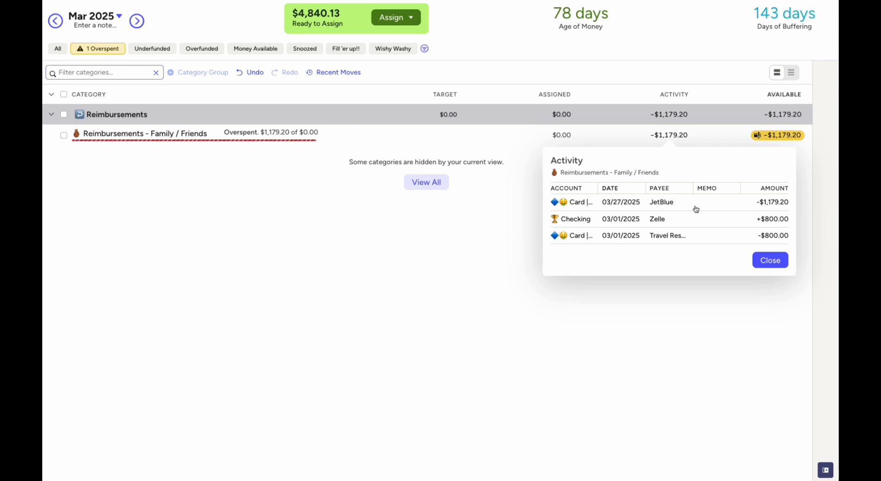
pyautogui.click(781, 259)
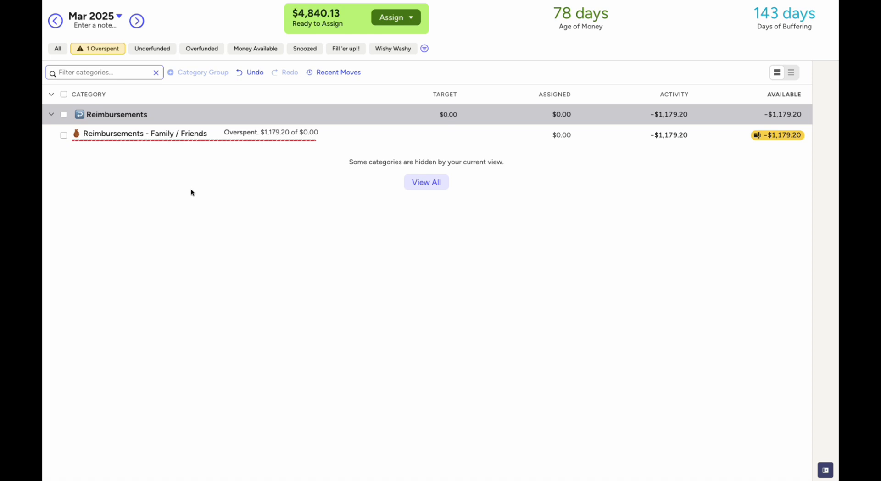
# Show all categories again and examine the Reimbursements group both collapsed and expanded.
pyautogui.click(58, 48)
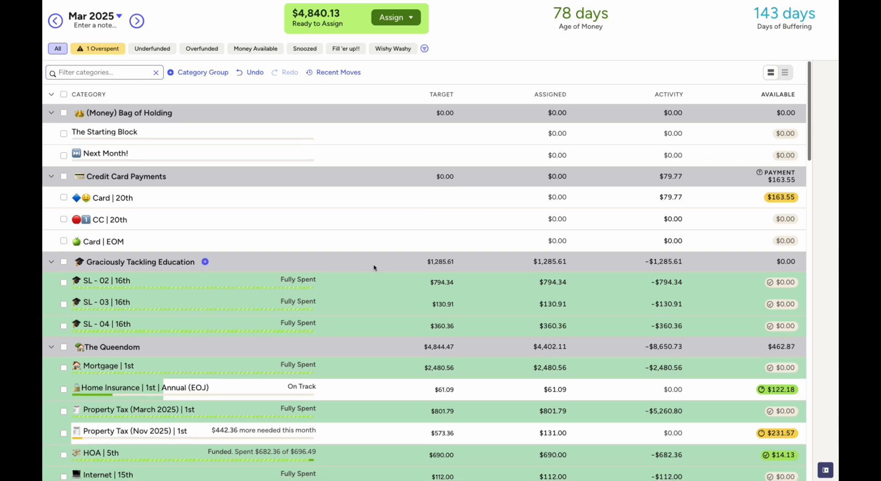
pyautogui.scroll(-15, 374, 268)
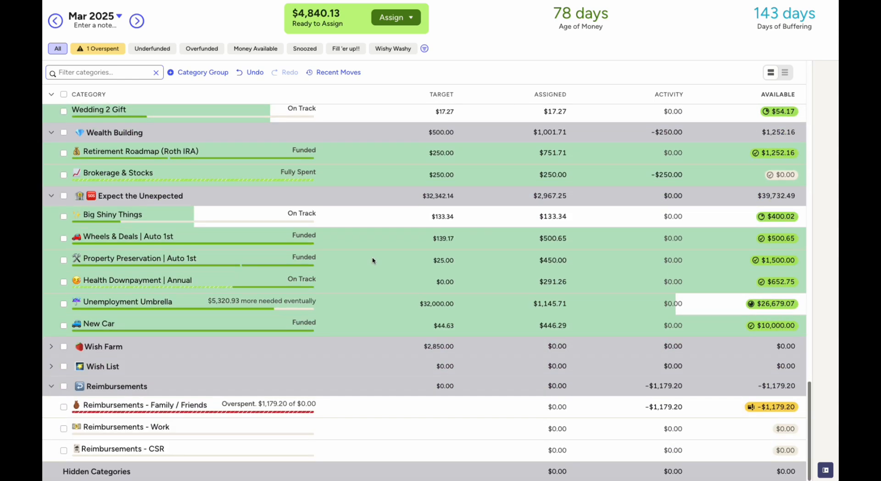
pyautogui.click(50, 387)
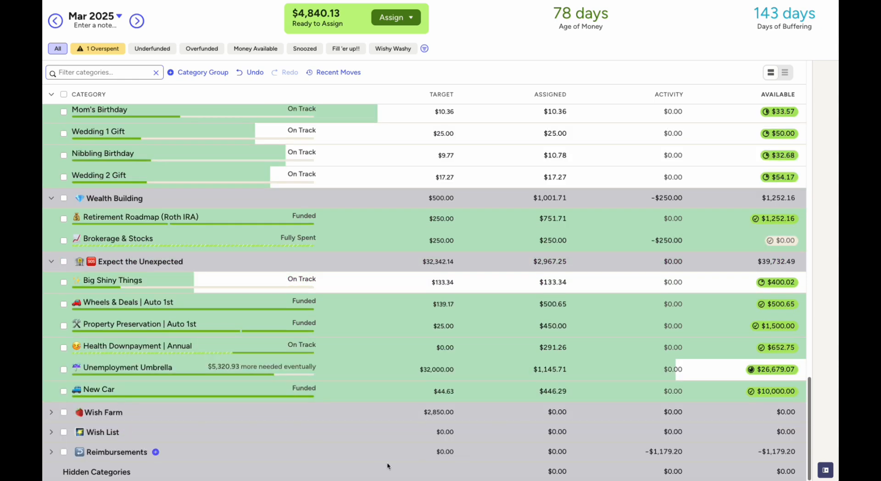
pyautogui.click(51, 451)
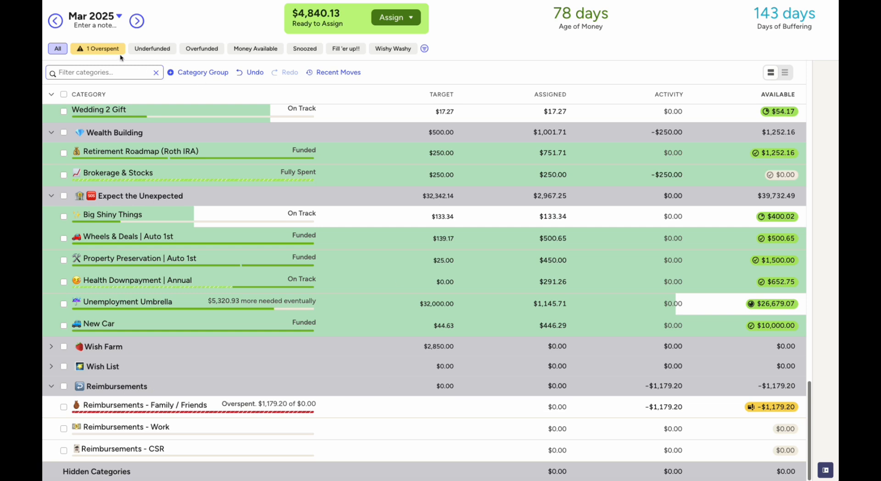
# Look over the April 2025 budget, including its Reimbursements categories, and return to March 2025.
pyautogui.click(136, 21)
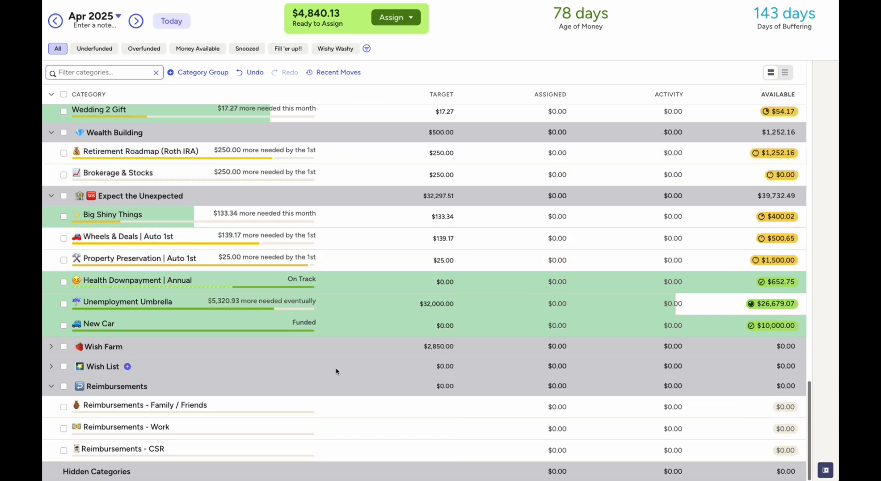
pyautogui.click(535, 406)
pyautogui.scroll(20, 382, 413)
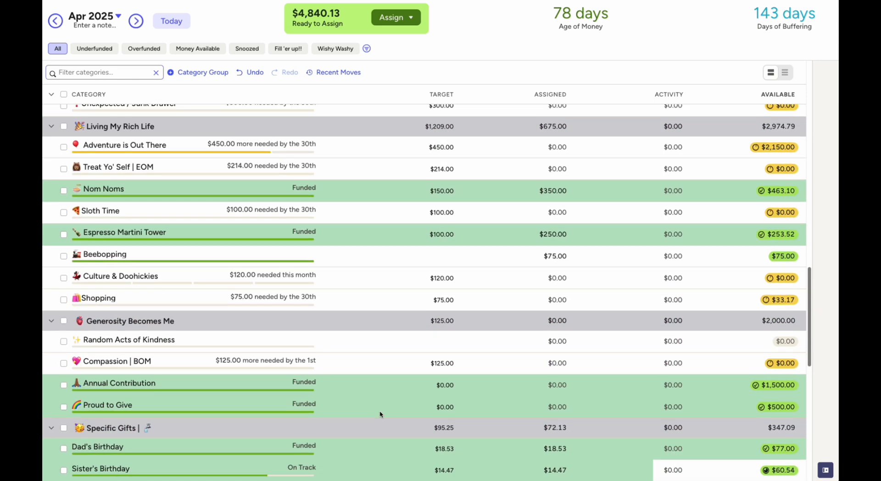
pyautogui.scroll(-20, 380, 415)
pyautogui.scroll(-4, 380, 414)
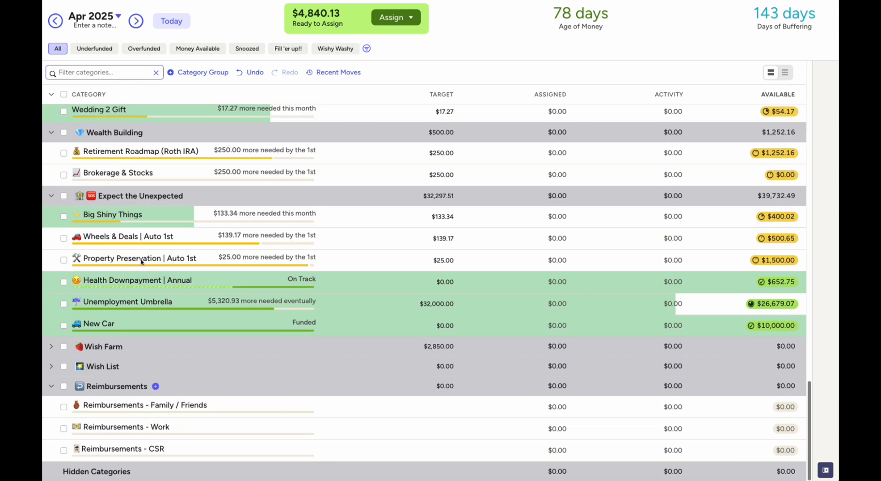
pyautogui.click(55, 21)
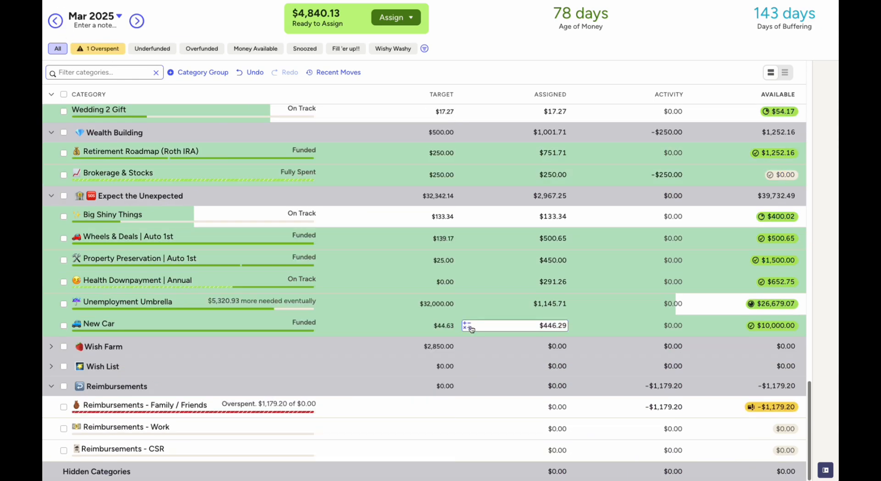
# Collapse the Reimbursements group and all the other category groups in the March 2025 budget.
pyautogui.click(53, 389)
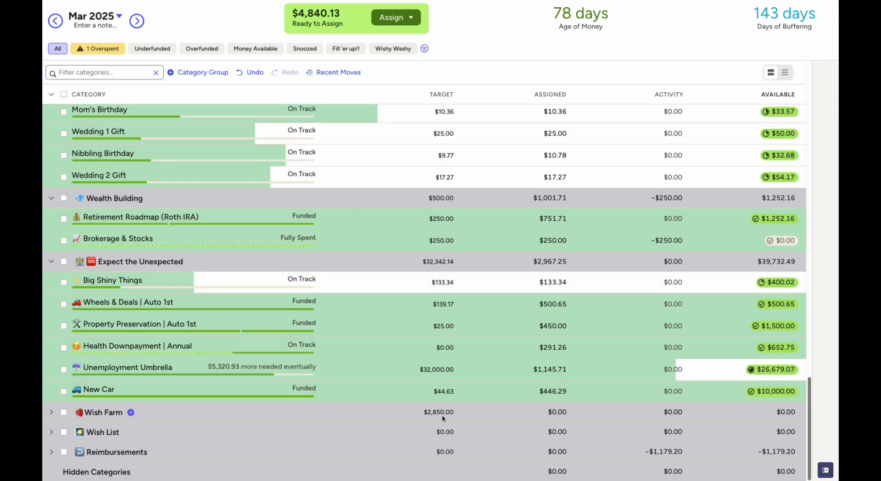
pyautogui.click(550, 392)
pyautogui.scroll(15, 551, 391)
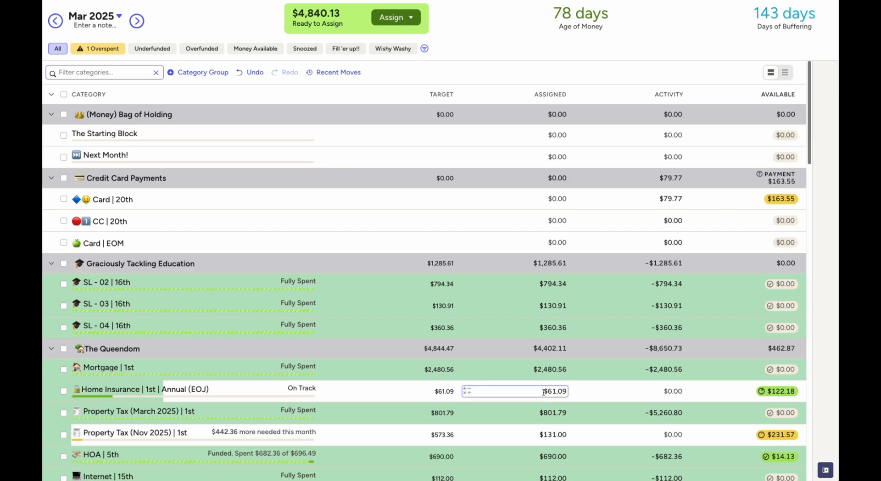
pyautogui.click(52, 94)
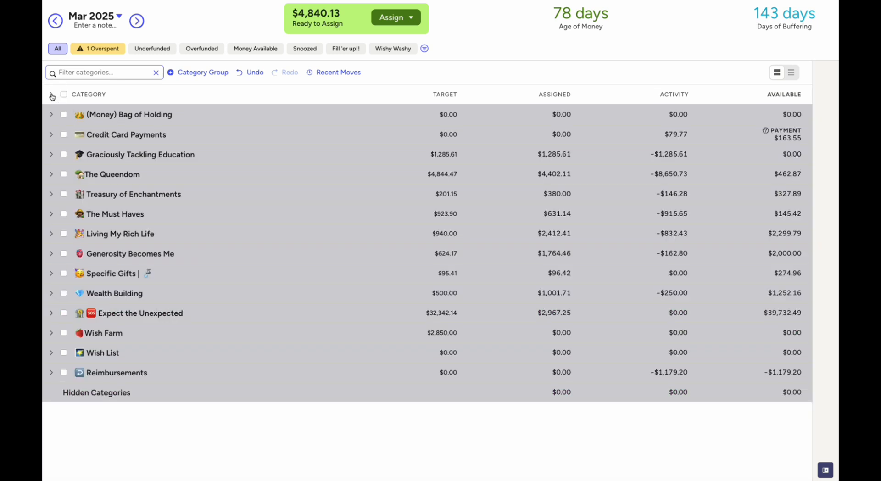
# Check the categories inside Graciously Tackling Education, and expand The Queendom group for review.
pyautogui.click(51, 154)
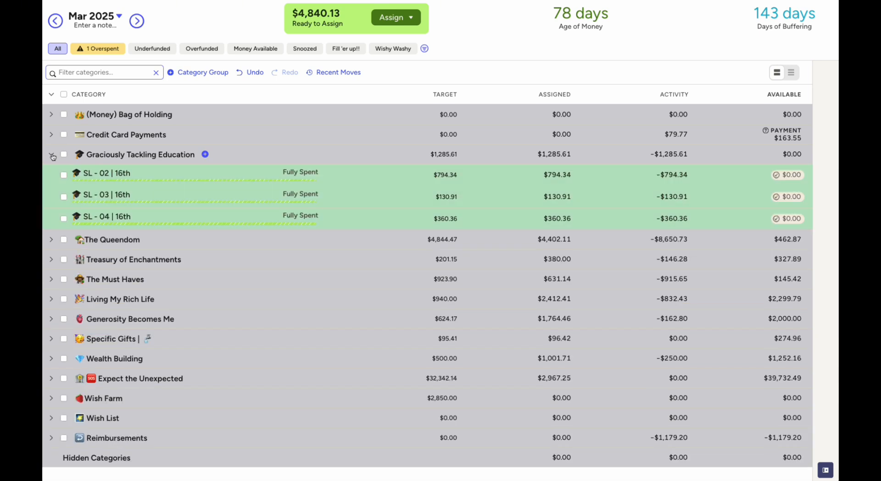
pyautogui.click(53, 155)
pyautogui.click(52, 175)
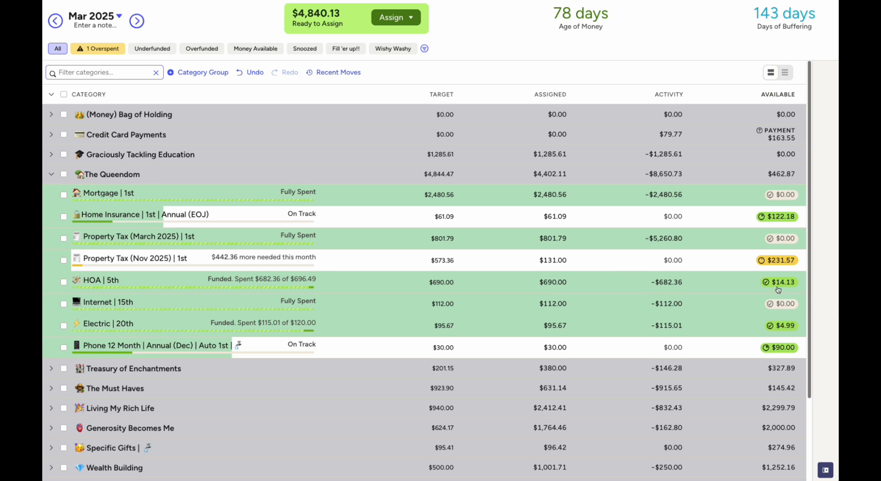
# Switch to the April 2025 budget and review the HOA category's available balance and target details.
pyautogui.moveTo(778, 289)
pyautogui.click(137, 21)
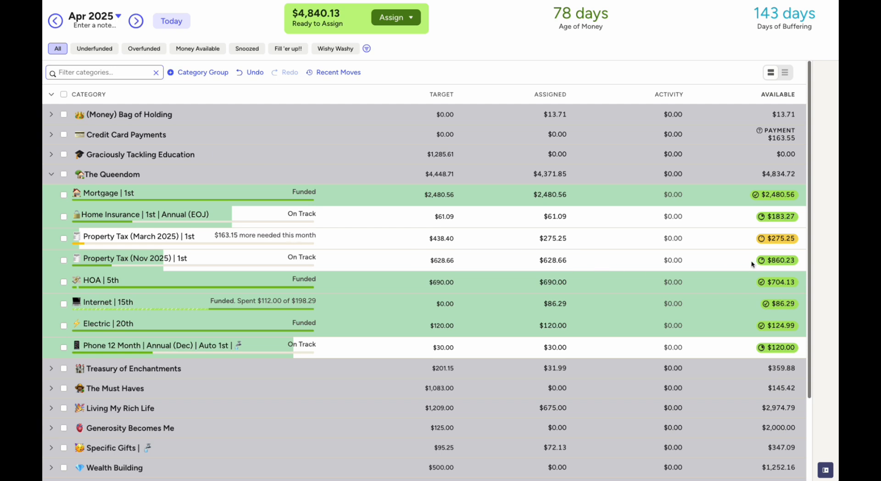
pyautogui.moveTo(772, 285)
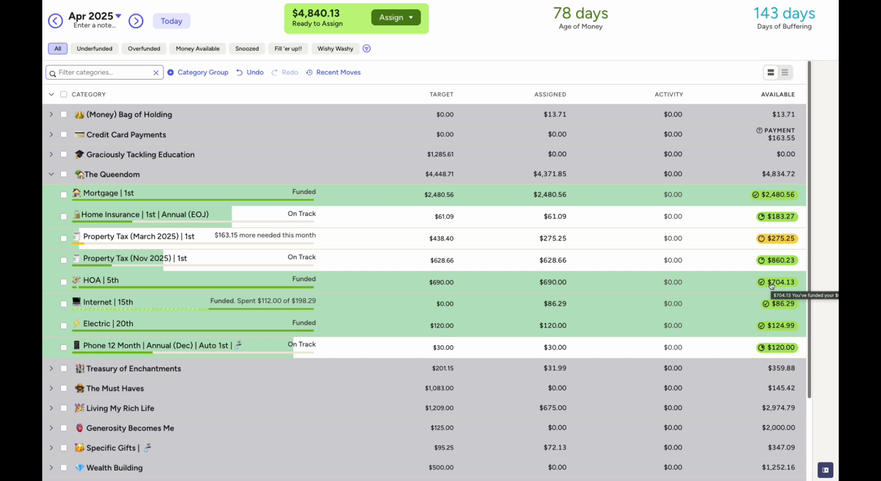
pyautogui.click(63, 283)
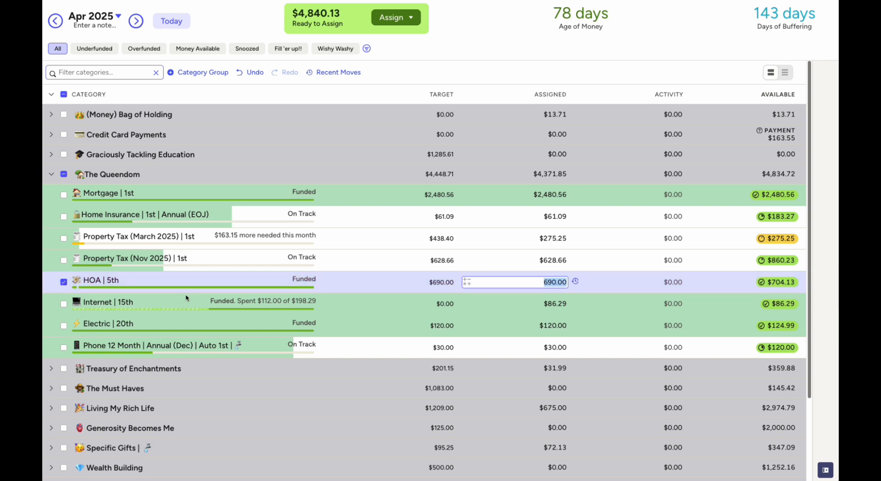
pyautogui.click(825, 469)
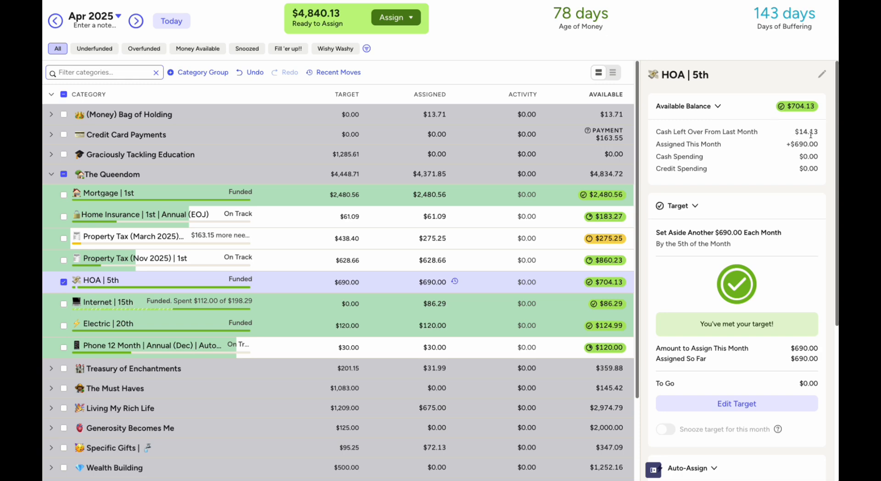
pyautogui.click(655, 470)
pyautogui.click(63, 281)
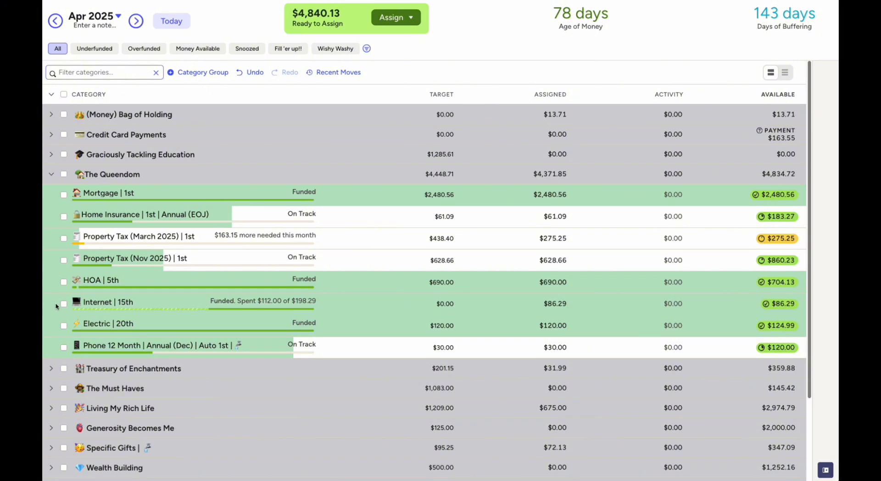
# Review the Internet category's balance and target details in April 2025, and check its assigned amount in March 2025.
pyautogui.click(63, 304)
pyautogui.click(825, 470)
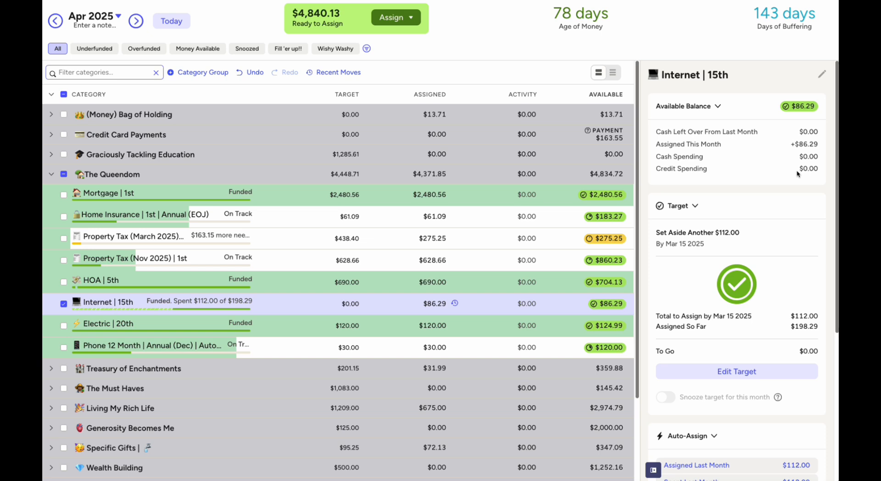
pyautogui.click(653, 470)
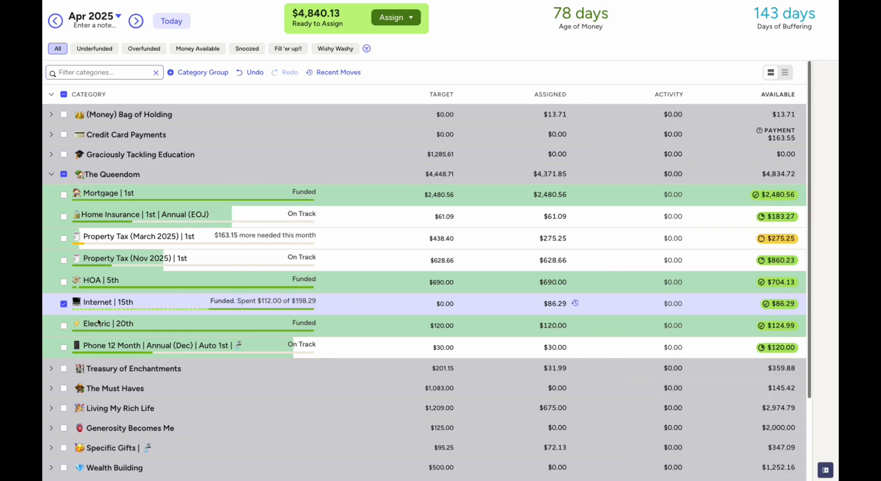
pyautogui.click(64, 303)
pyautogui.click(56, 21)
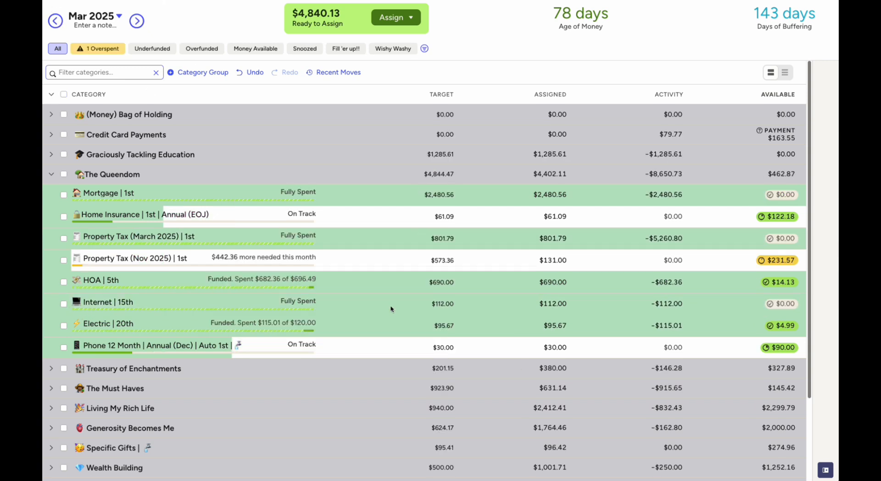
pyautogui.click(557, 304)
# Delete the Internet category's target in the April 2025 budget and hide the category details.
pyautogui.click(136, 21)
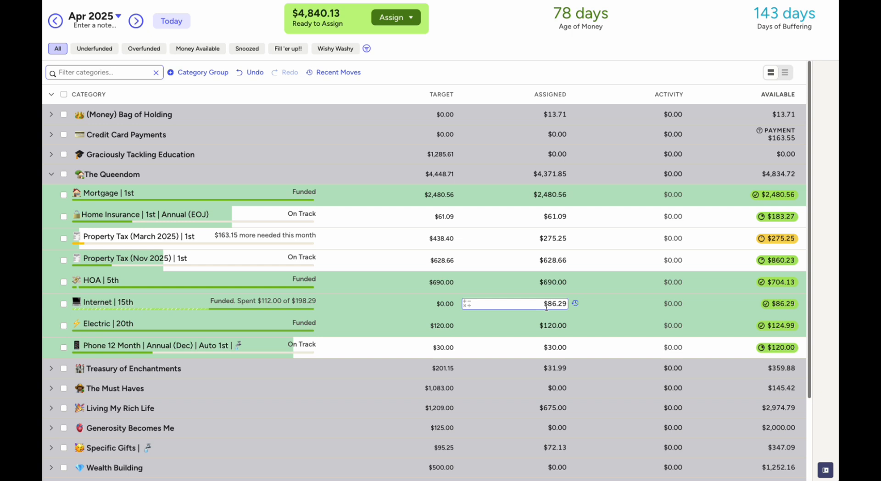
pyautogui.click(249, 305)
pyautogui.click(824, 469)
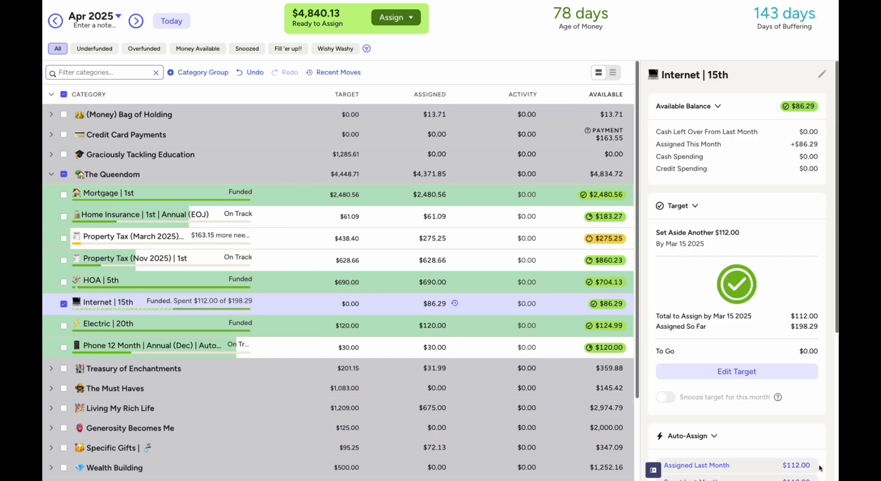
pyautogui.click(736, 371)
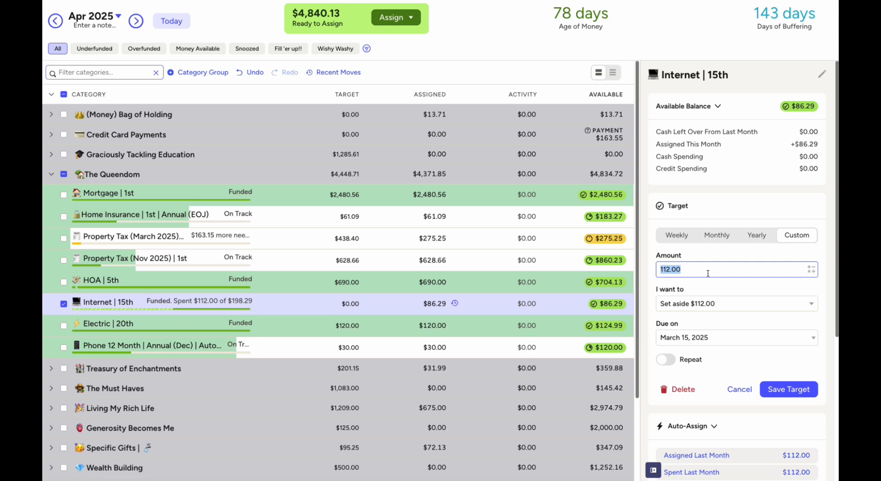
pyautogui.click(680, 389)
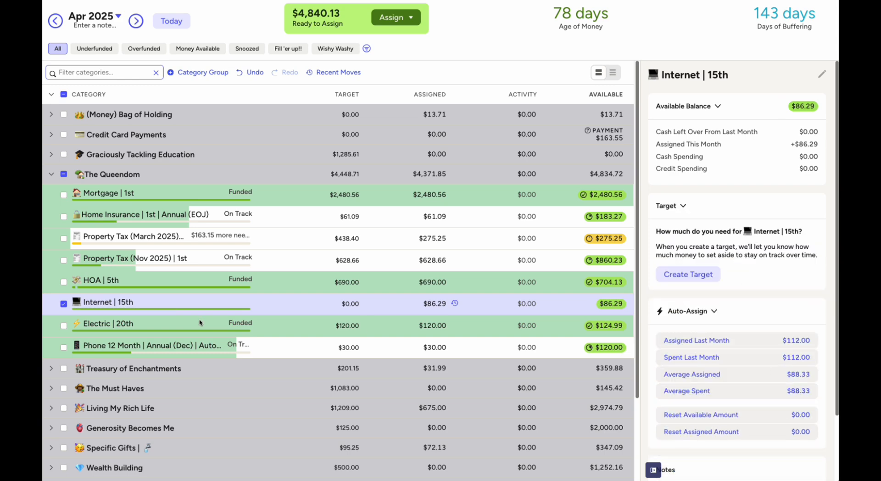
pyautogui.click(63, 304)
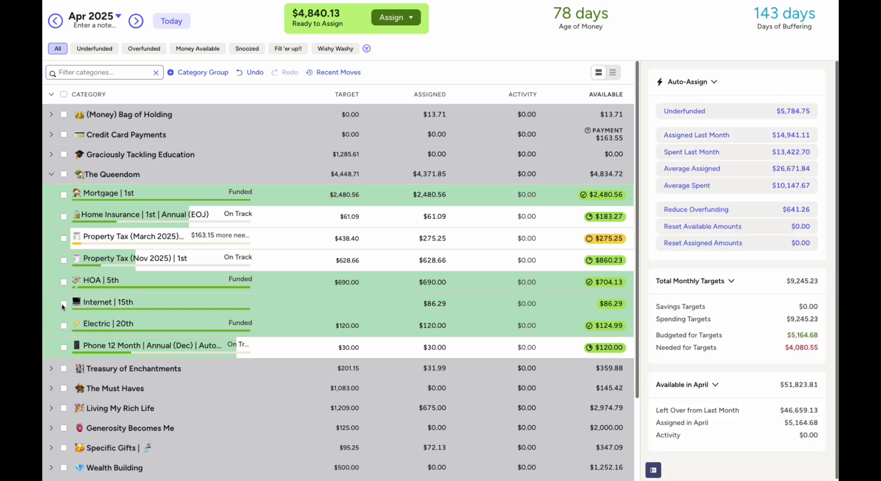
pyautogui.click(653, 469)
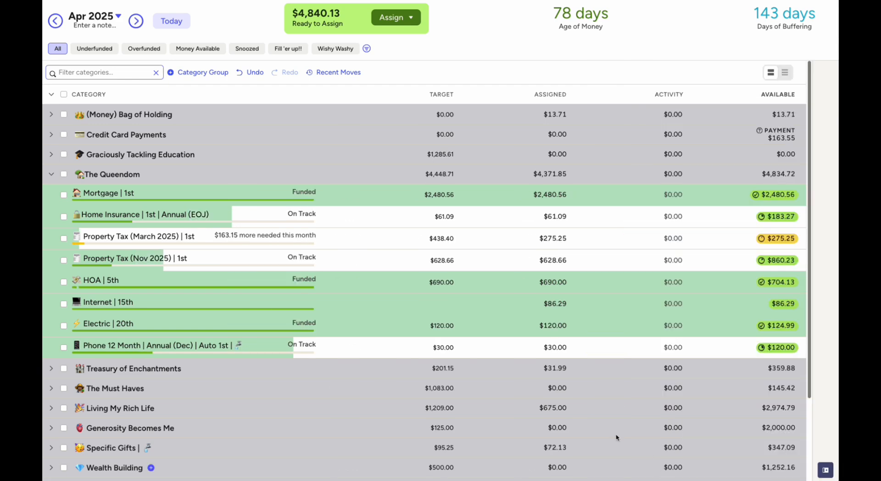
# Look at The Queendom categories in May 2025, return to March 2025 and collapse the group.
pyautogui.click(137, 22)
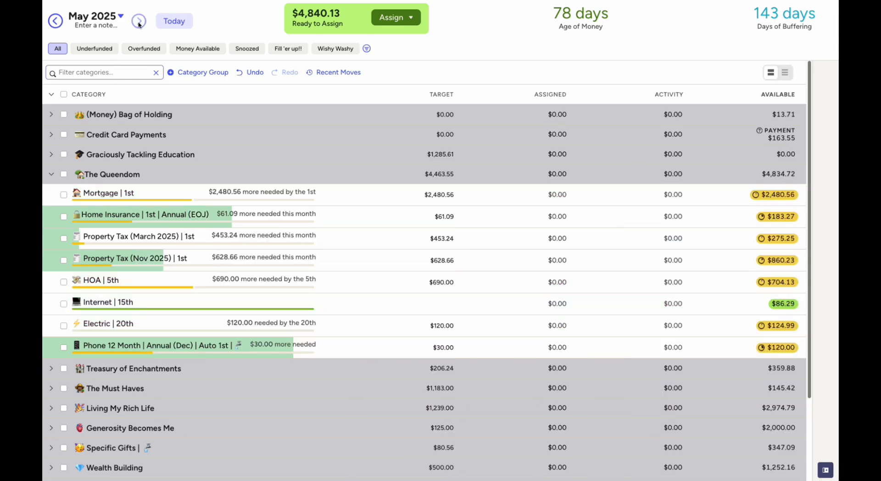
pyautogui.click(55, 22)
pyautogui.click(55, 24)
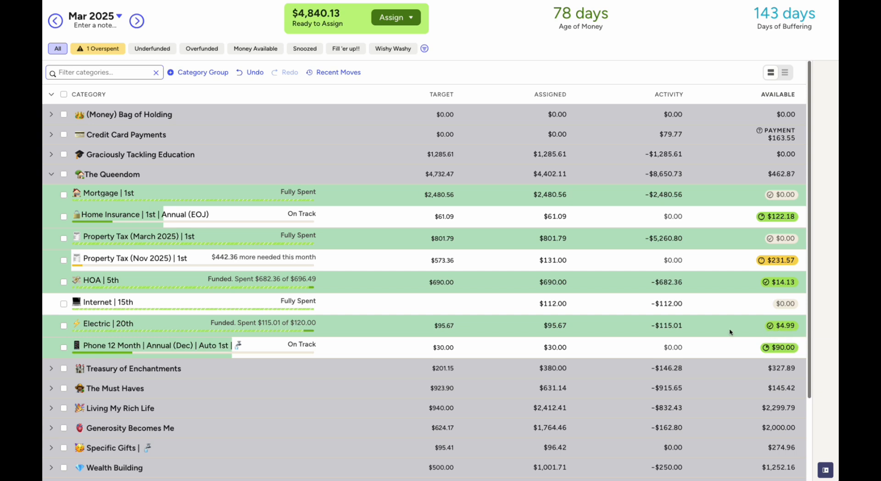
pyautogui.click(51, 175)
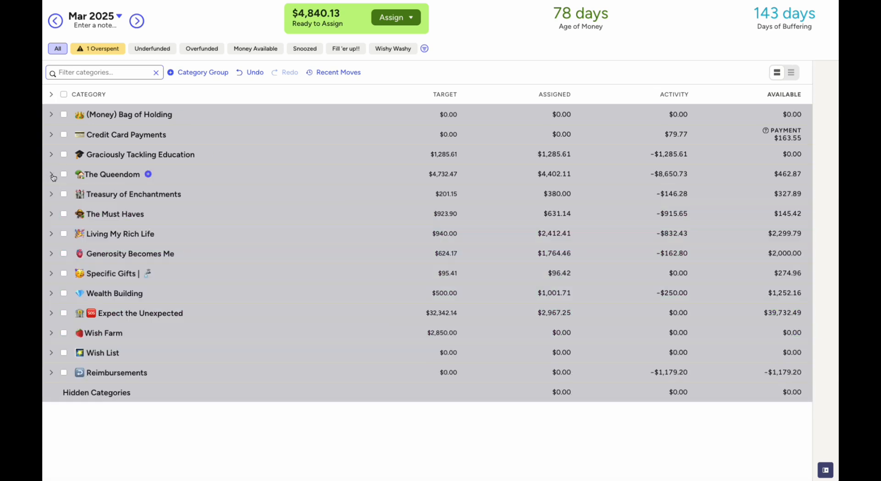
# Review the Treasury of Enchantments group, including the target and notes of Alchemist's Elixers, and collapse the group.
pyautogui.click(51, 194)
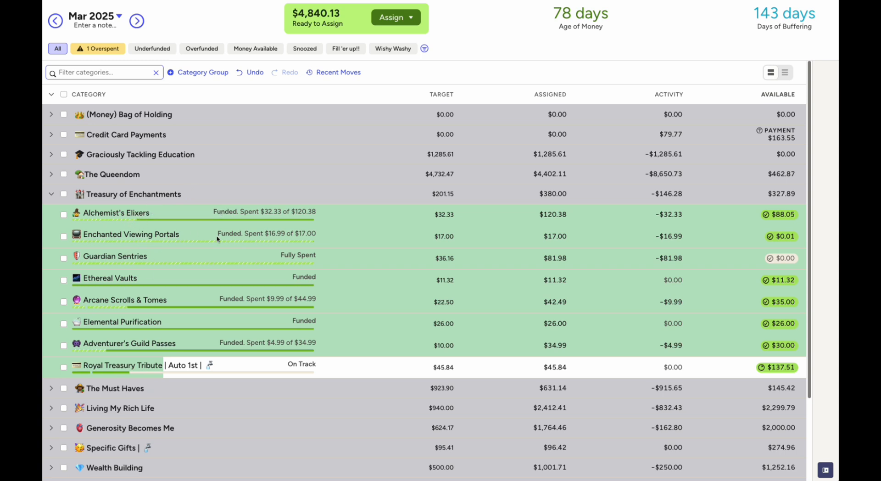
pyautogui.click(63, 214)
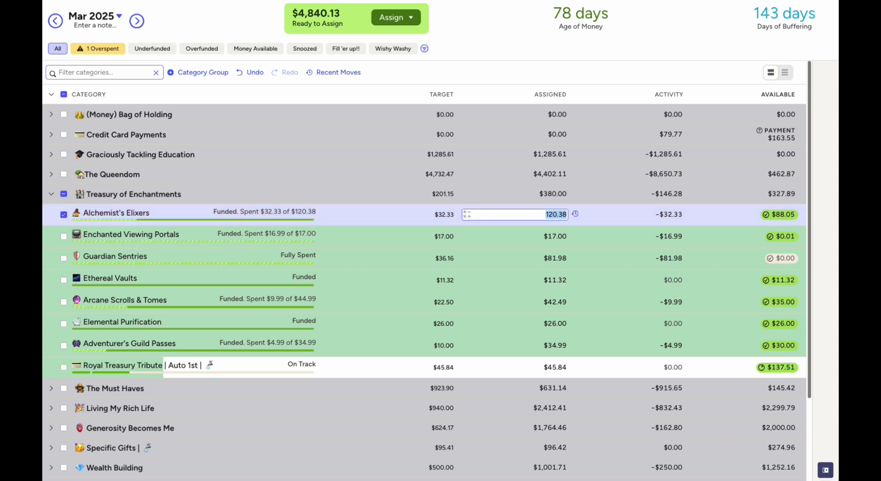
pyautogui.click(825, 469)
pyautogui.scroll(-5, 734, 448)
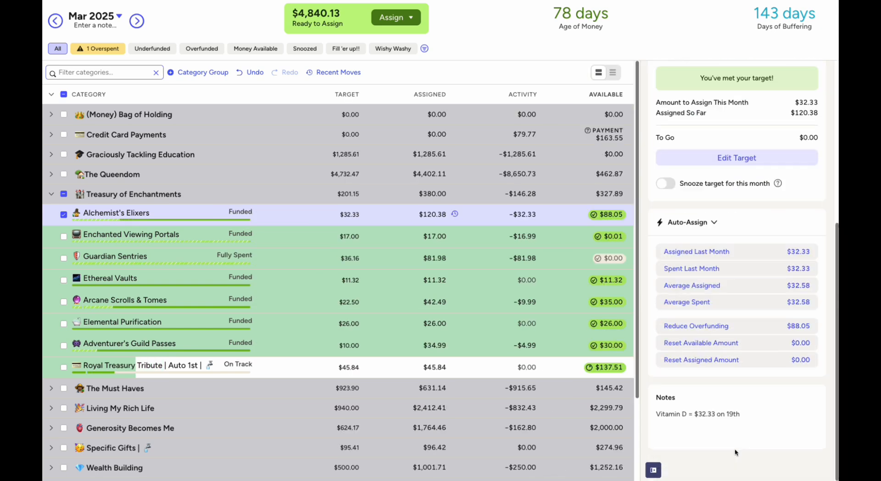
pyautogui.scroll(5, 714, 427)
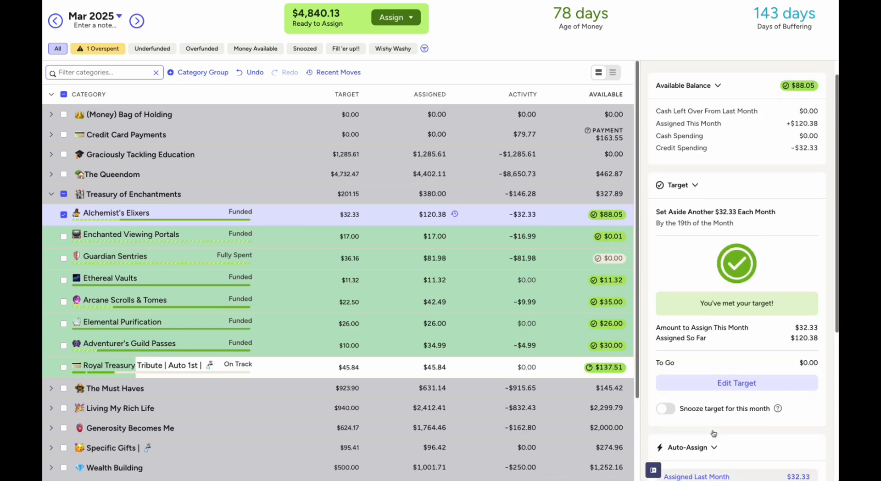
pyautogui.click(653, 469)
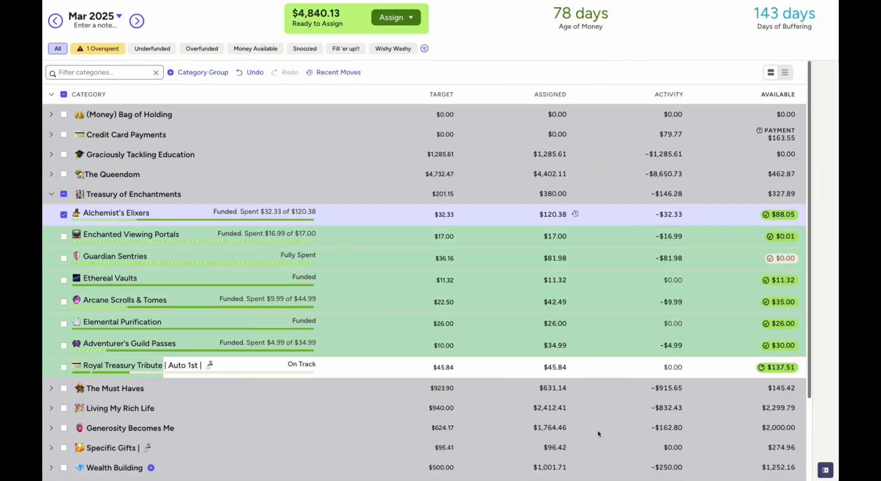
pyautogui.click(61, 214)
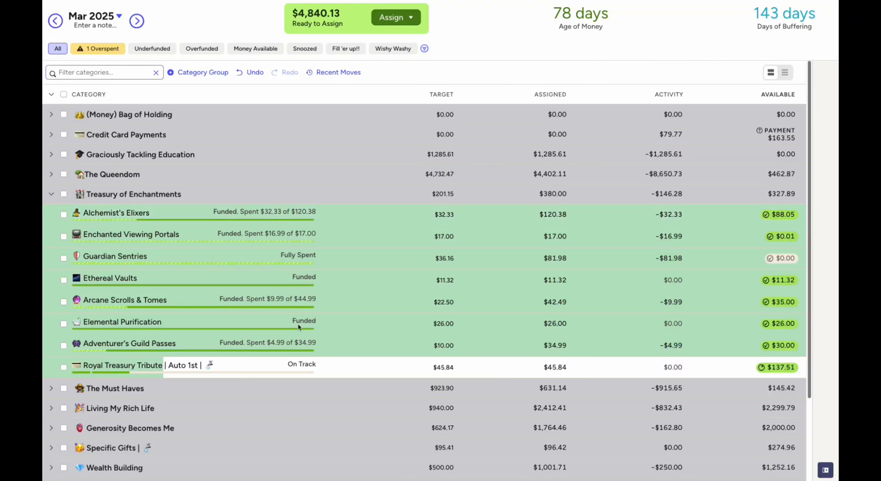
pyautogui.click(51, 194)
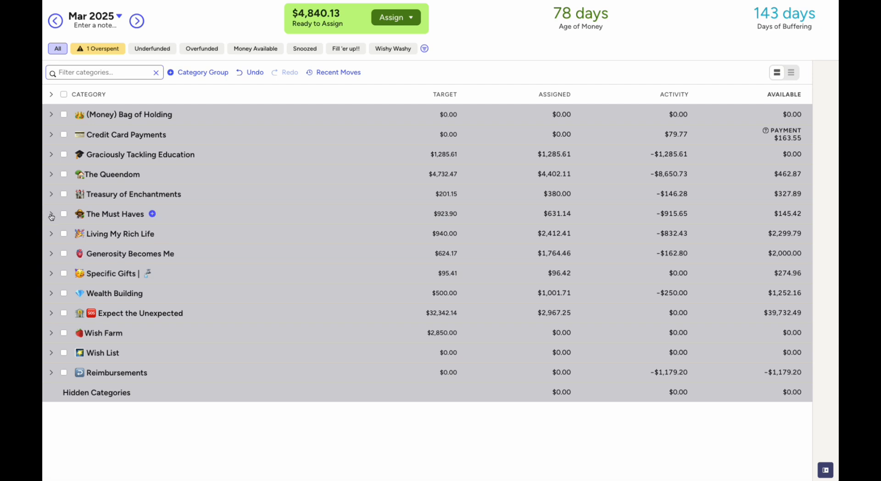
# Expand The Must Haves group and review its March 2025 categories, including Healthcare's assigned amount.
pyautogui.click(51, 215)
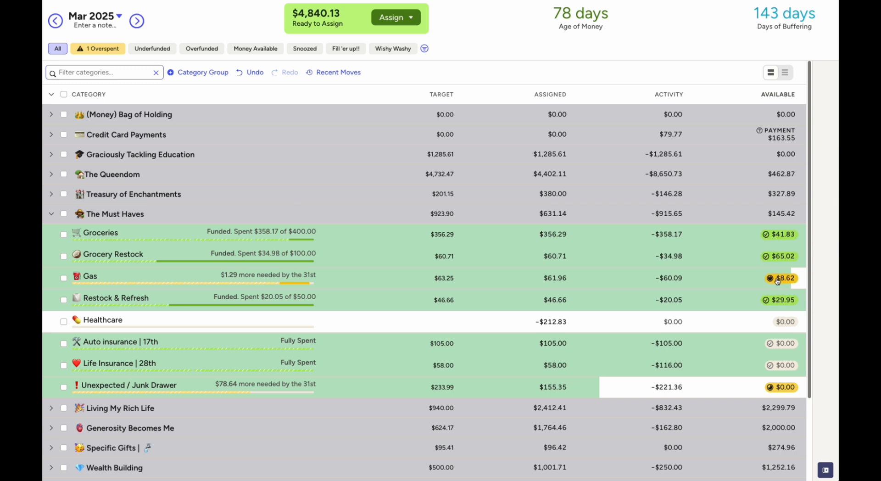
pyautogui.scroll(-2, 778, 303)
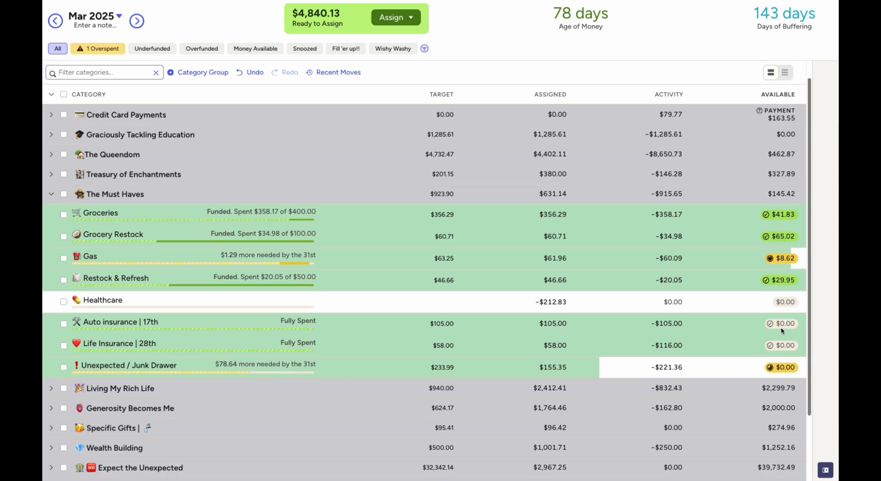
pyautogui.scroll(-1, 782, 330)
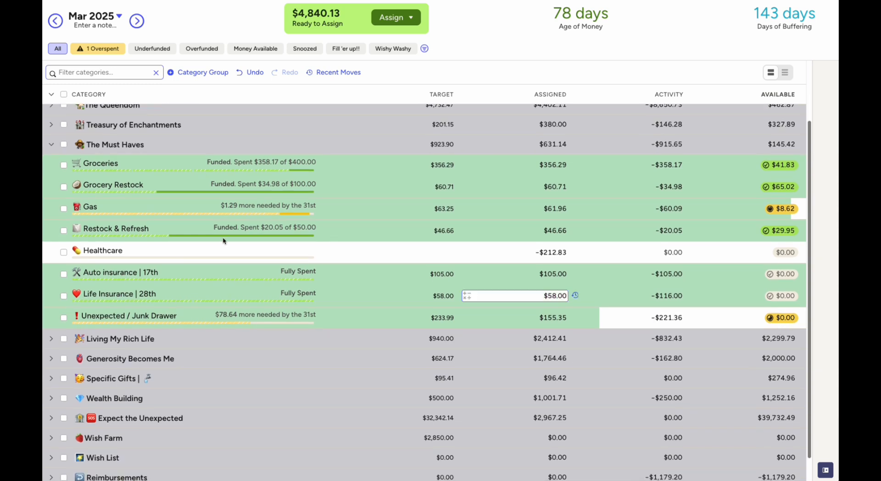
pyautogui.click(63, 252)
pyautogui.click(63, 252)
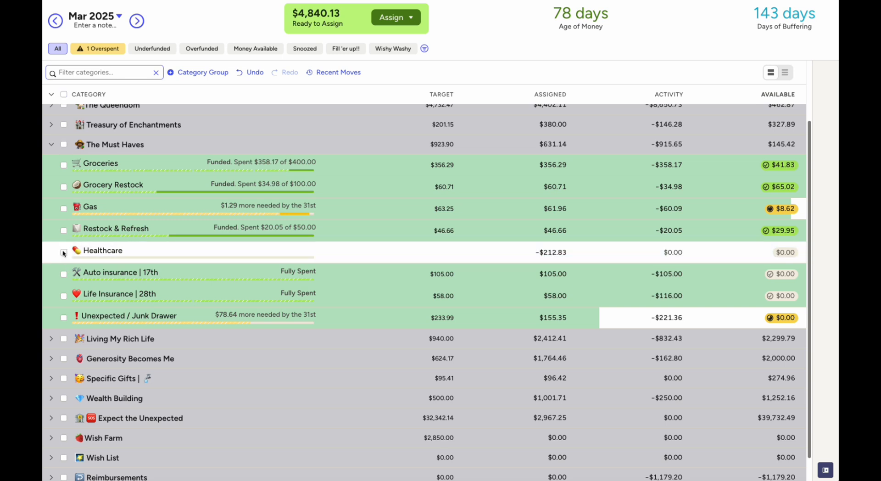
pyautogui.click(63, 252)
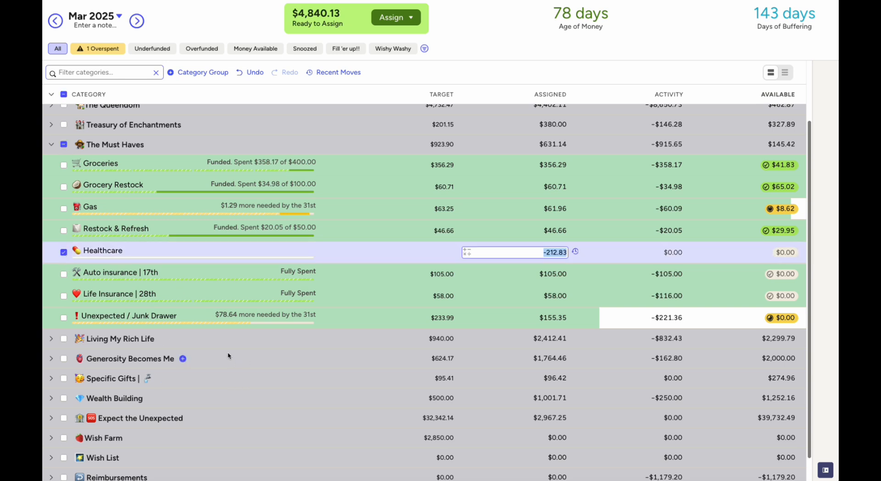
pyautogui.scroll(2, 64, 183)
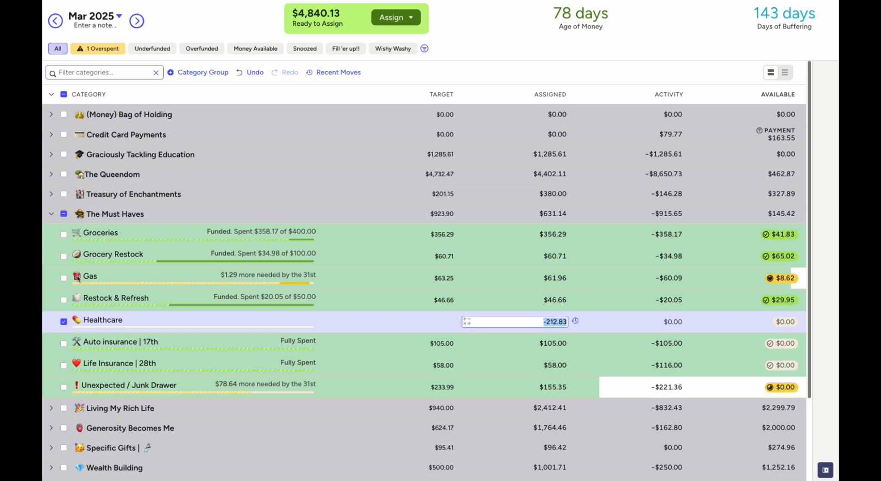
pyautogui.click(63, 214)
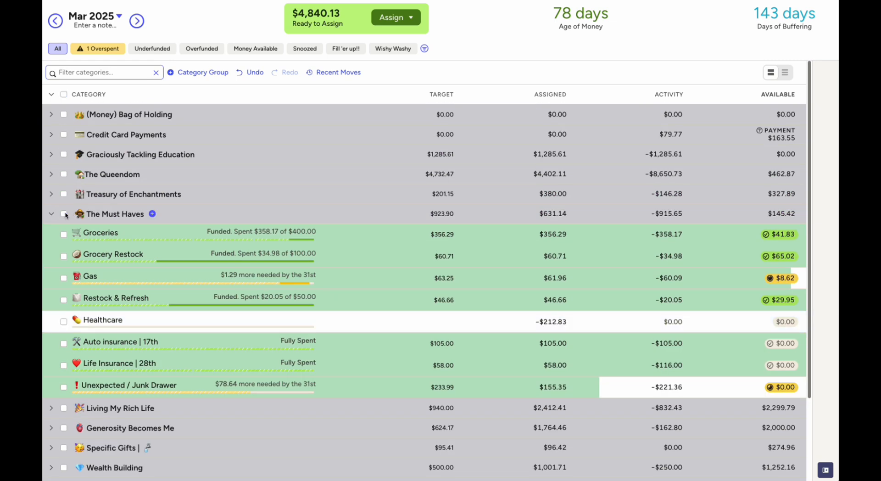
pyautogui.click(64, 321)
pyautogui.click(114, 319)
pyautogui.click(175, 373)
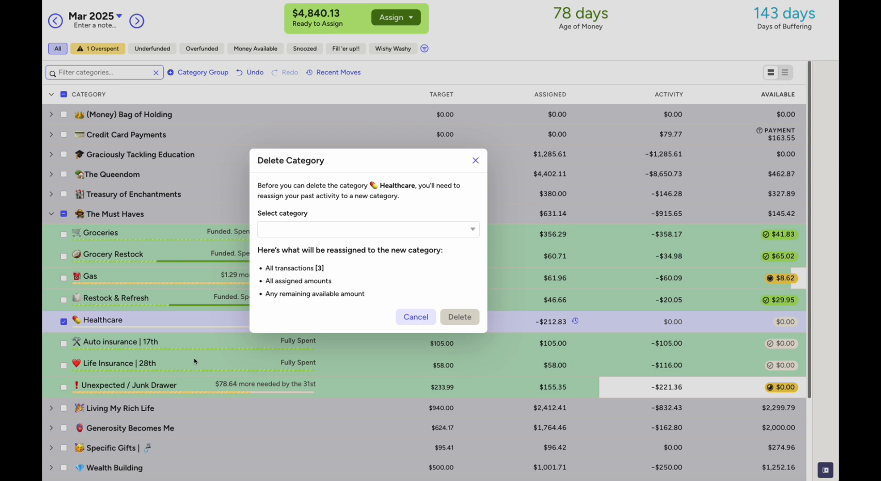
pyautogui.click(353, 228)
pyautogui.scroll(-5, 374, 330)
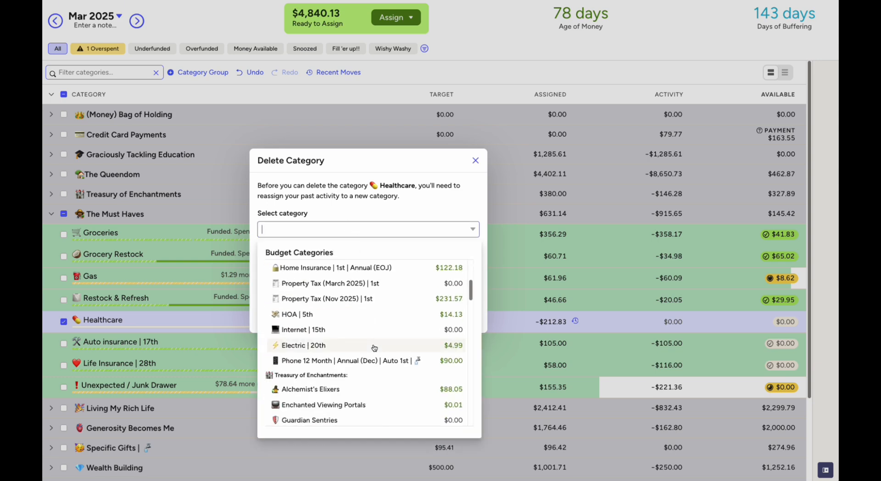
pyautogui.click(372, 349)
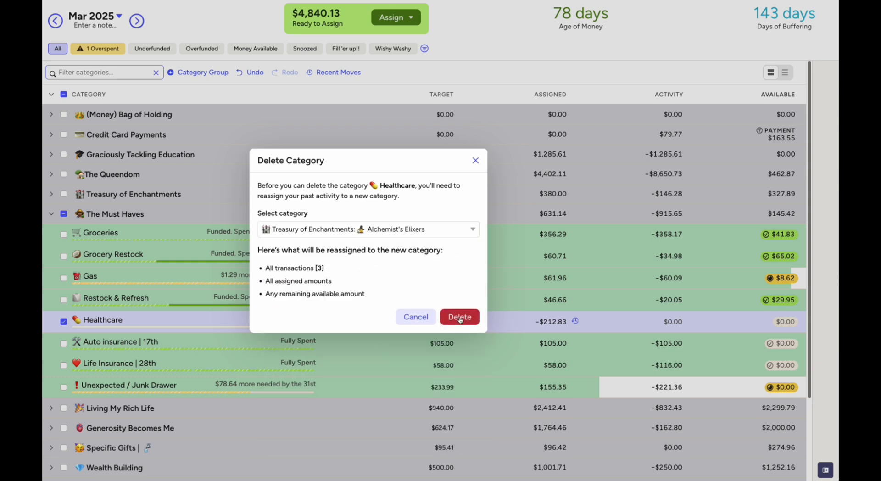
pyautogui.click(408, 325)
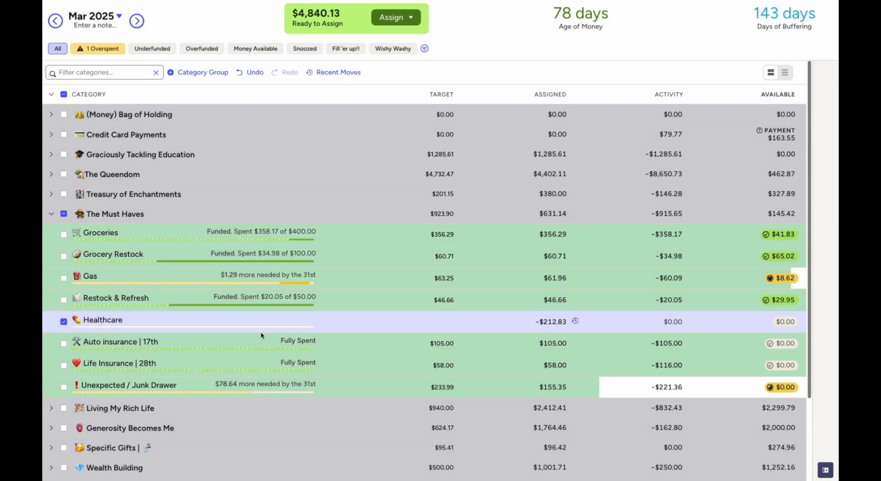
# Hide the Healthcare category in the March 2025 budget and collapse The Must Haves group.
pyautogui.click(64, 321)
pyautogui.click(106, 321)
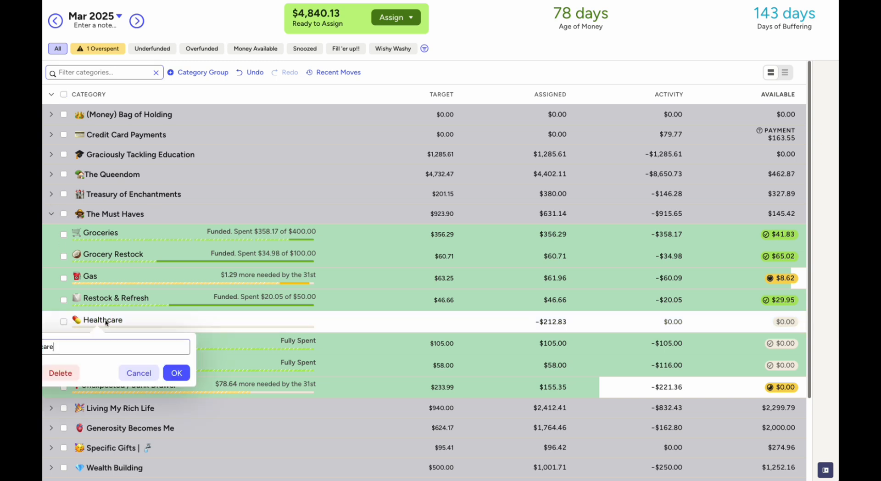
pyautogui.click(51, 373)
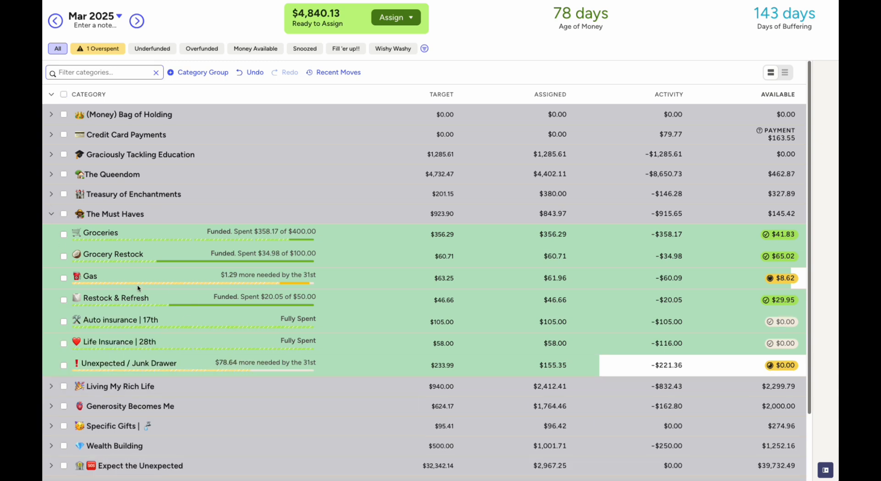
pyautogui.click(51, 214)
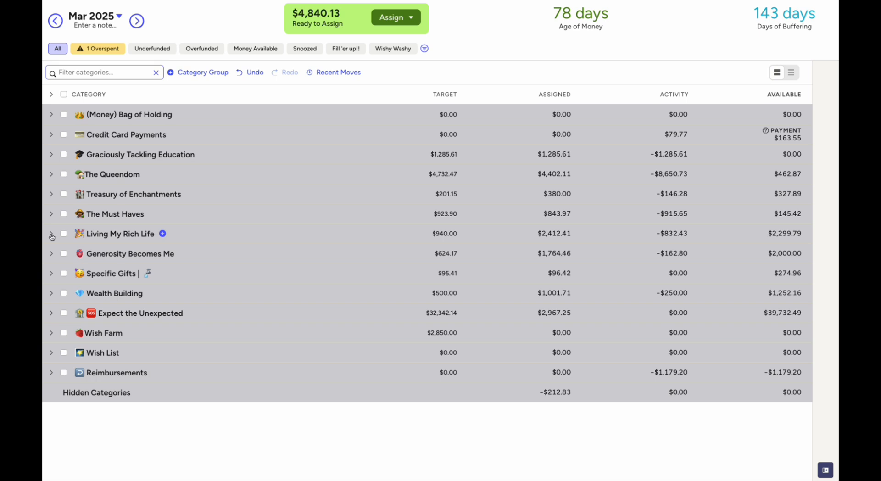
# Expand all category groups in the April 2025 budget and assign $794.34 to SL - 02.
pyautogui.click(137, 21)
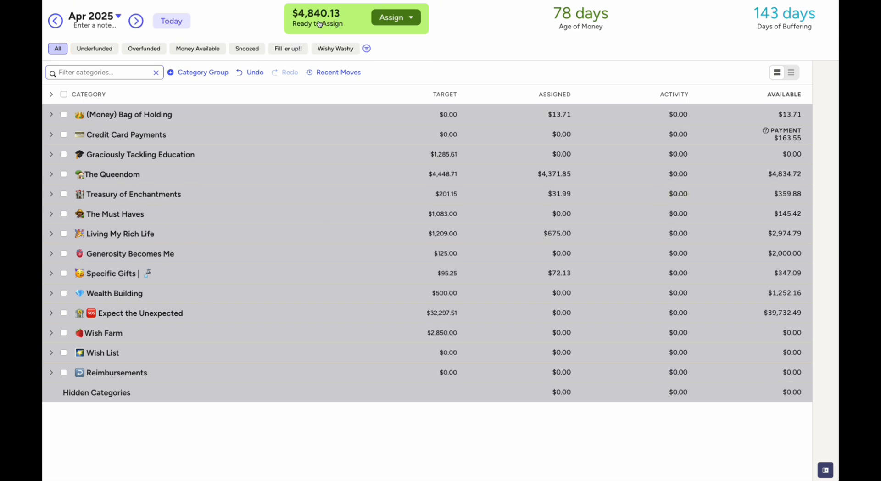
pyautogui.click(52, 95)
pyautogui.scroll(-3, 348, 338)
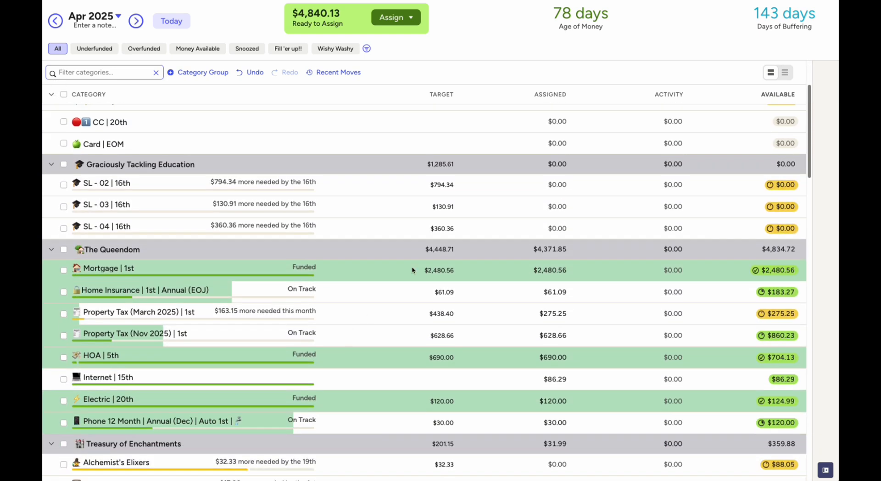
pyautogui.click(495, 185)
pyautogui.click(545, 184)
pyautogui.write('794.34')
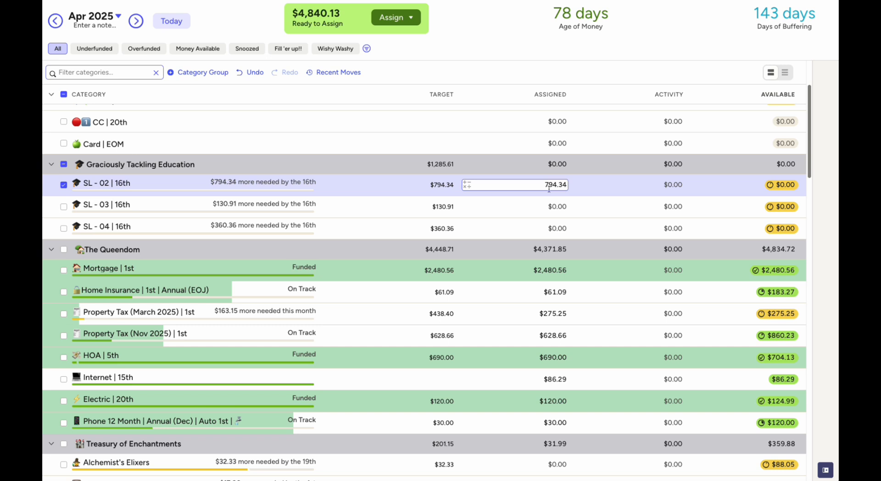
pyautogui.press('Return')
# Assign $130.91 to SL - 03 and $360.36 to SL - 04, and collapse the Graciously Tackling Education group.
pyautogui.write('130.91')
pyautogui.click(552, 229)
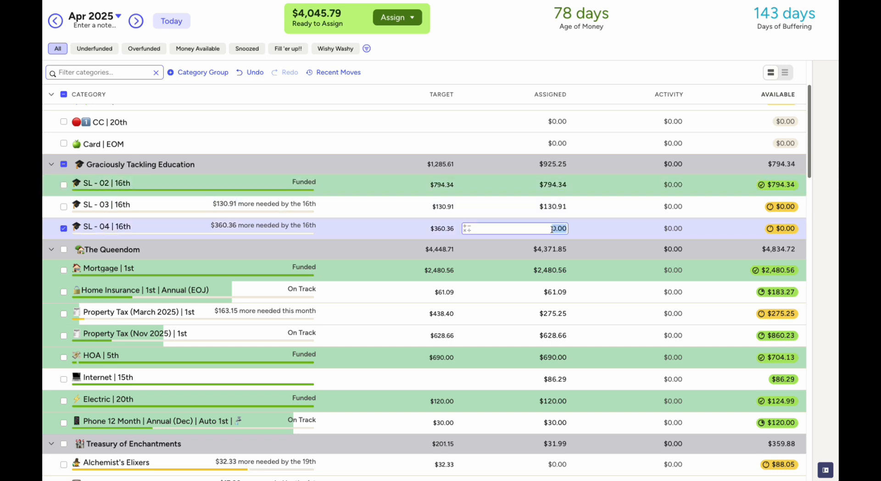
pyautogui.write('360.36')
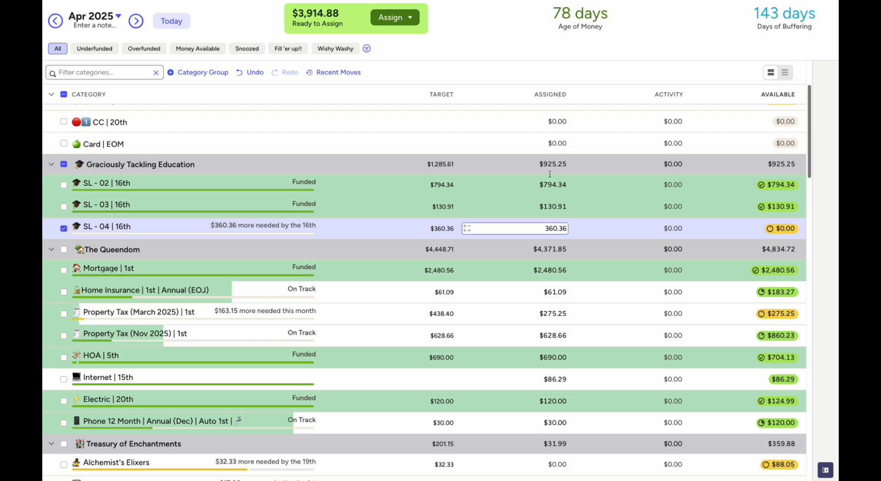
pyautogui.press('Return')
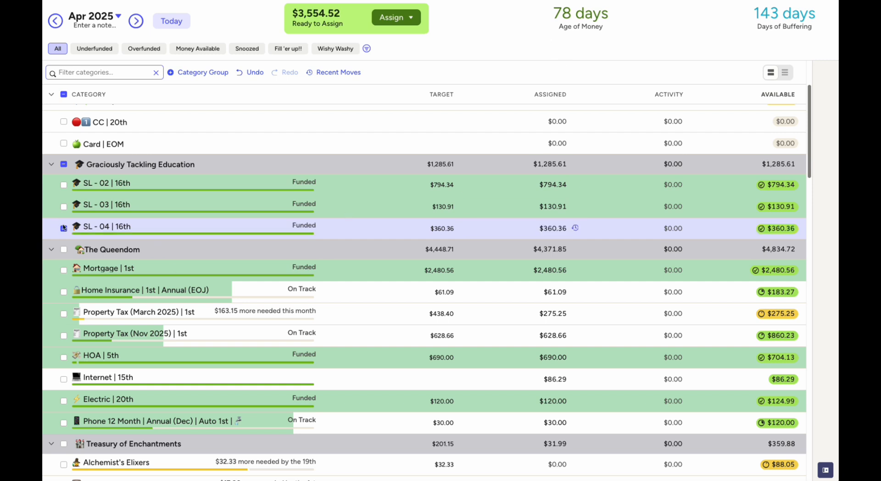
pyautogui.click(64, 228)
pyautogui.click(51, 163)
# Review the April assigned amounts of The Queendom categories, and collapse that group and Treasury of Enchantments.
pyautogui.click(532, 205)
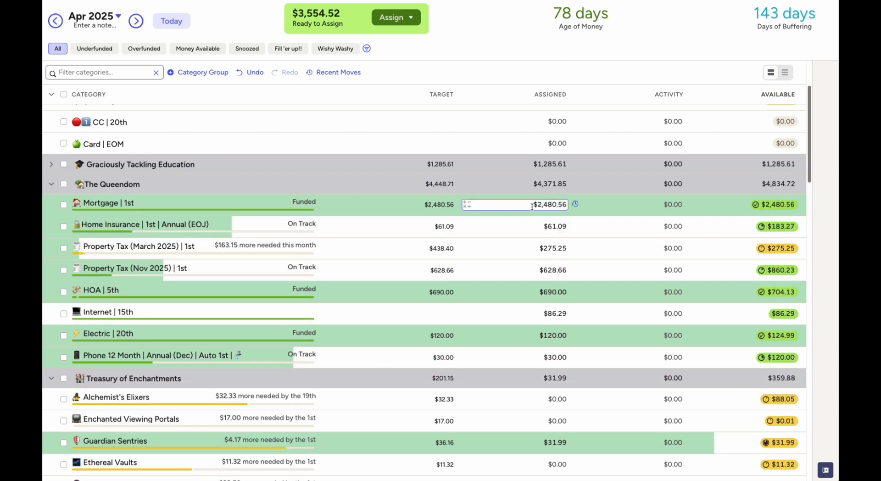
pyautogui.click(540, 225)
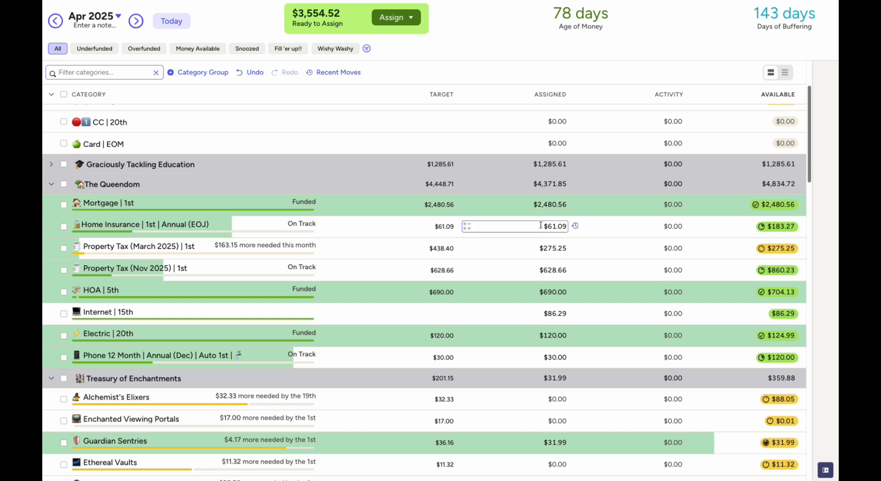
pyautogui.click(547, 250)
pyautogui.click(552, 271)
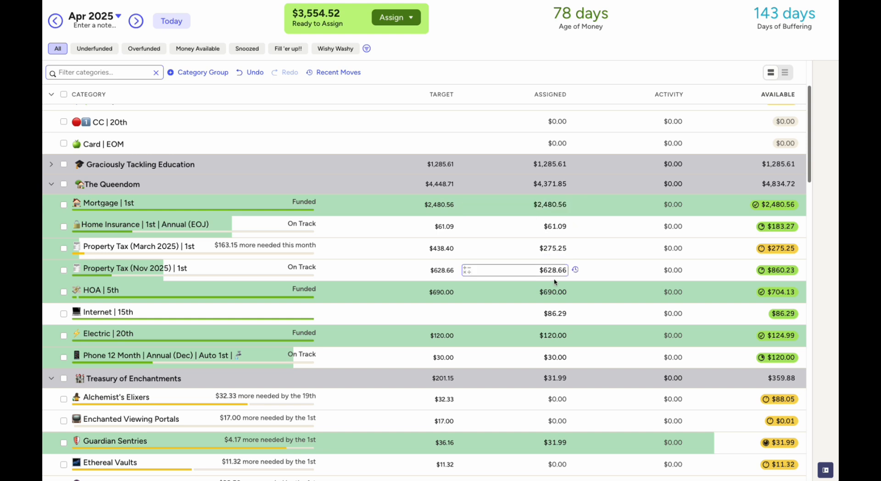
pyautogui.scroll(-1, 555, 274)
pyautogui.click(558, 233)
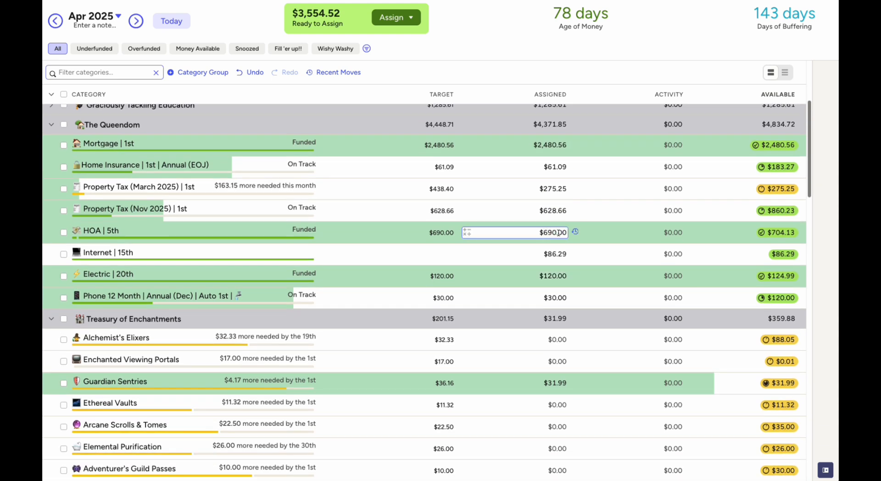
pyautogui.click(555, 255)
pyautogui.click(555, 275)
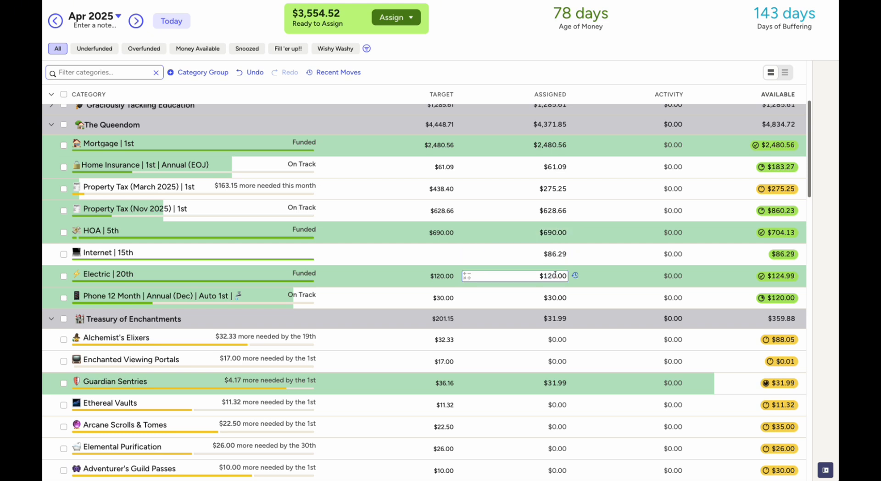
pyautogui.click(558, 292)
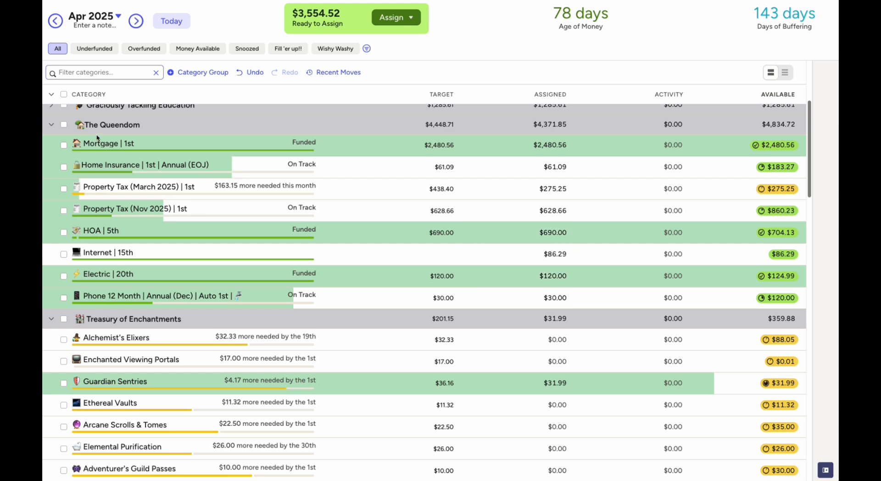
pyautogui.click(52, 125)
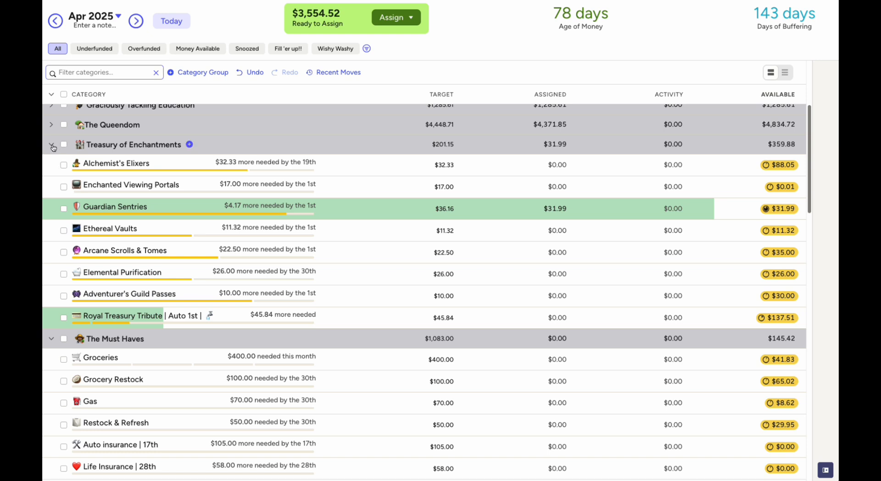
pyautogui.click(52, 146)
# Assign the difference 400-41.83 to Groceries in The Must Haves group and deselect the category.
pyautogui.click(477, 191)
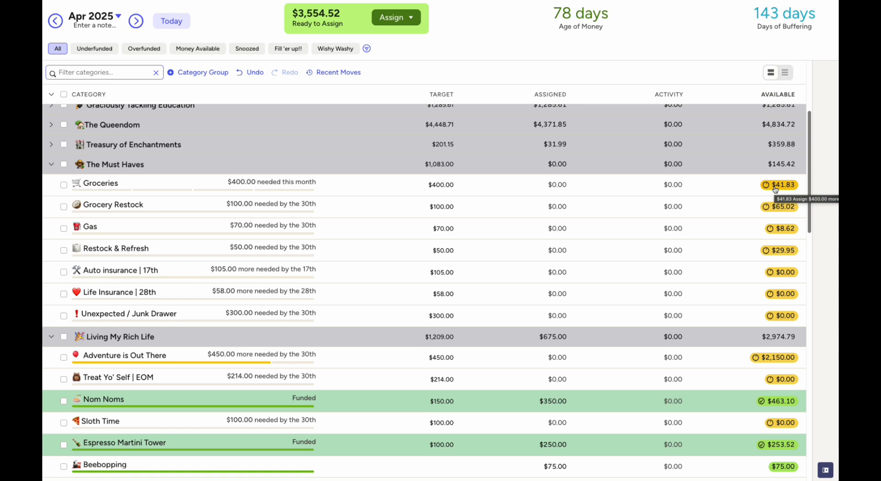
pyautogui.click(551, 184)
pyautogui.write('400-41.83')
pyautogui.press('Return')
pyautogui.click(66, 186)
pyautogui.click(64, 185)
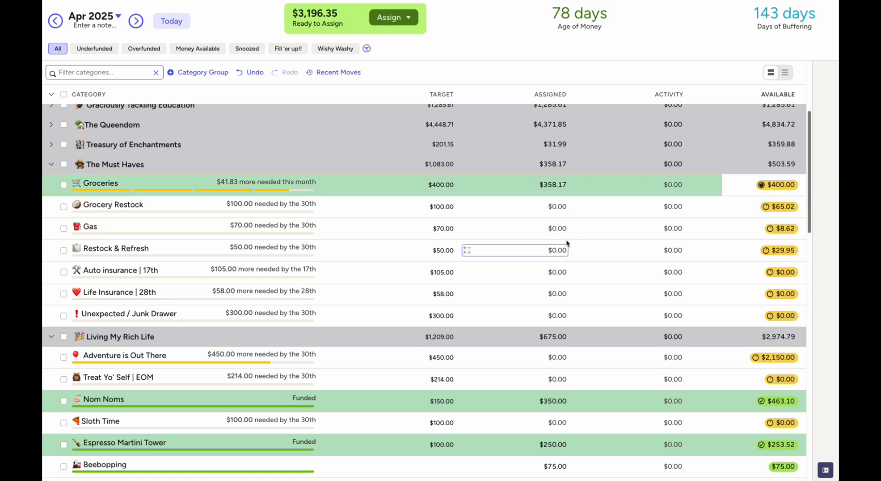
# Assign 100-65.02 to Grocery Restock, 70-8.62 to Gas and 50-29.95 to Restock & Refresh.
pyautogui.click(557, 208)
pyautogui.write('100-65.02')
pyautogui.press('Return')
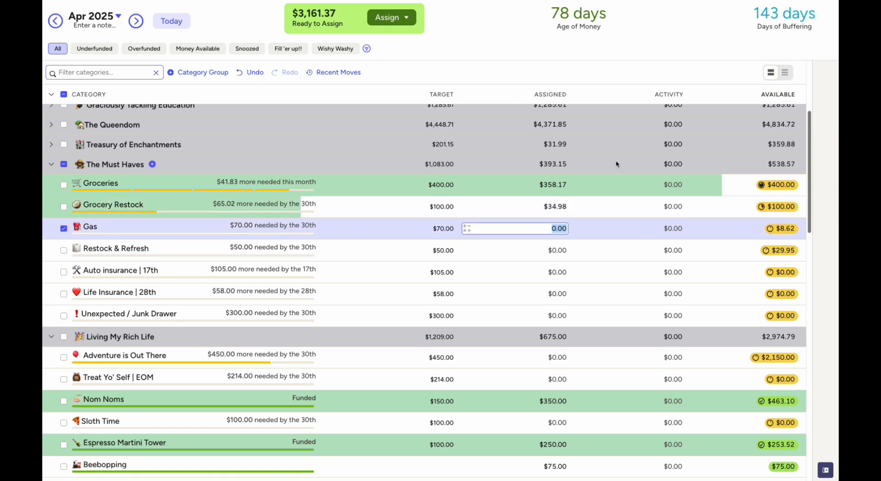
pyautogui.write('70-8.62')
pyautogui.press('Return')
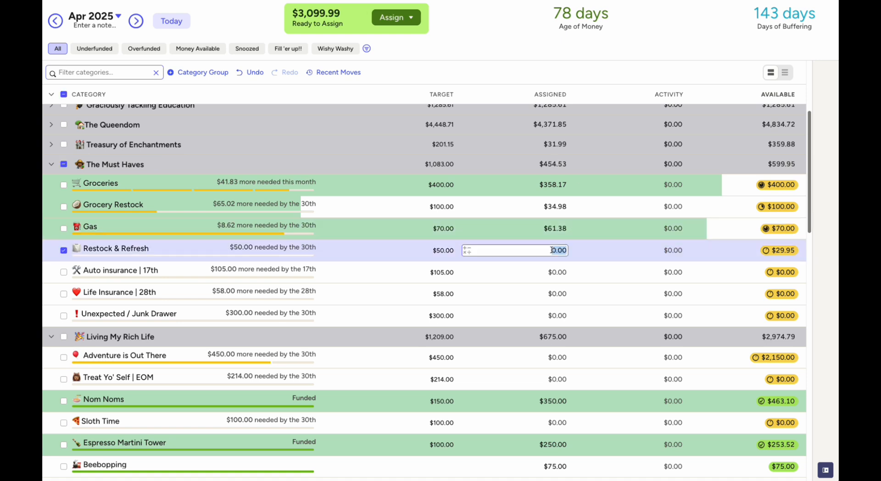
pyautogui.write('50-29.95')
pyautogui.press('Return')
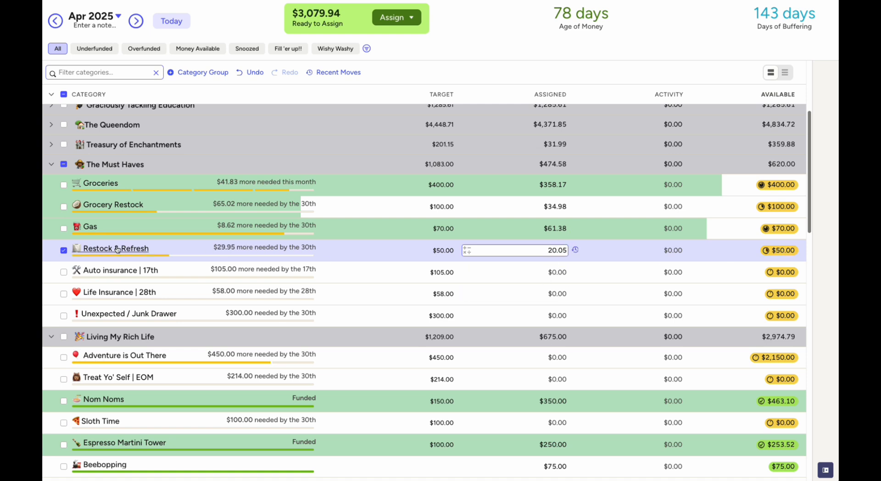
# Assign $105 to Auto insurance, $58 to Life Insurance and $300 to Unexpected / Junk Drawer, and collapse The Must Haves group.
pyautogui.click(545, 270)
pyautogui.write('105')
pyautogui.click(552, 294)
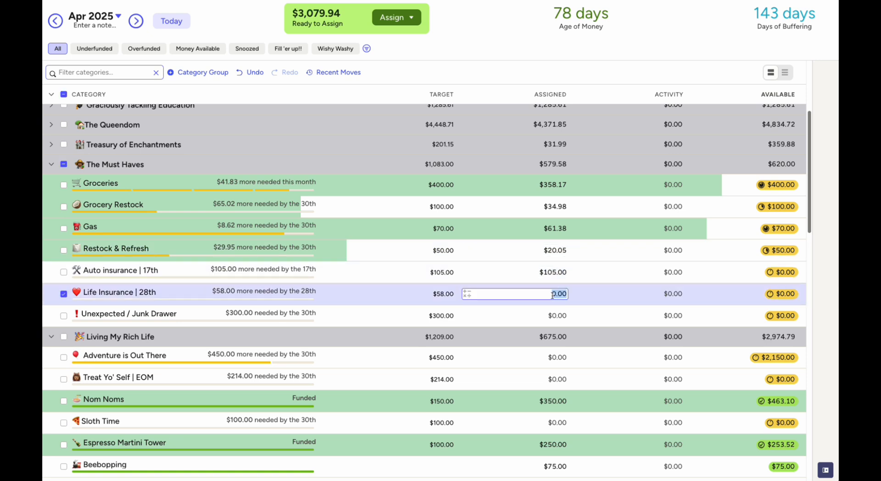
pyautogui.write('58')
pyautogui.click(554, 314)
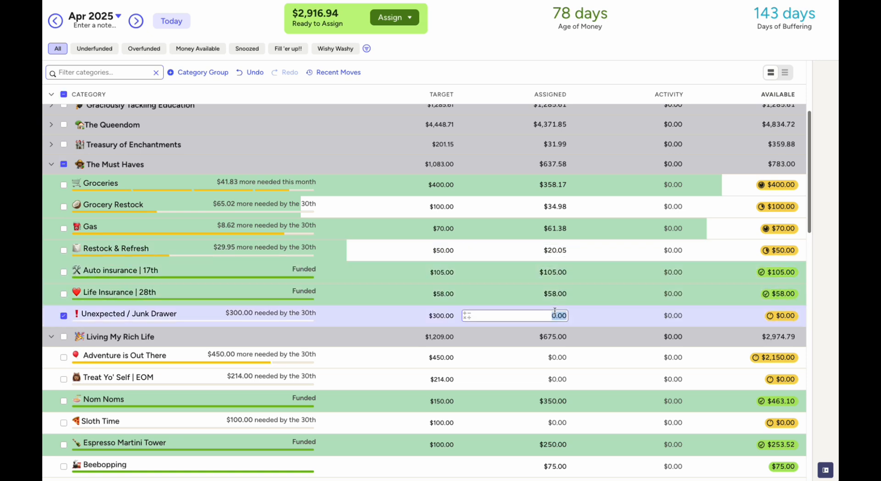
pyautogui.write('300')
pyautogui.press('Return')
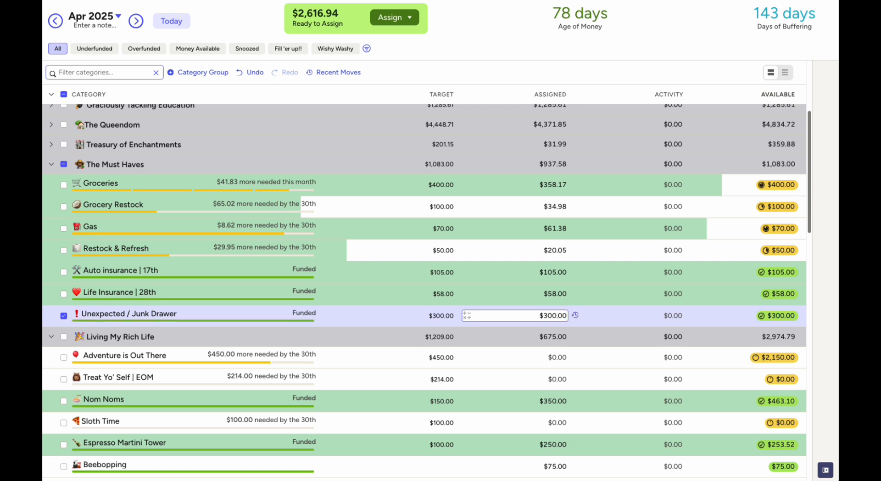
pyautogui.click(64, 317)
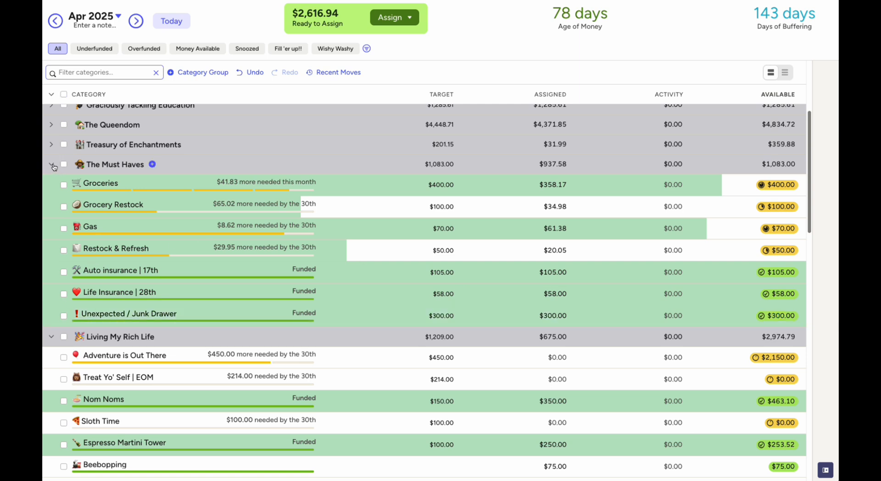
pyautogui.click(54, 167)
# Assign $450 to Adventure is Out There and $214 to Treat Yo' Self in the Living My Rich Life group.
pyautogui.click(557, 204)
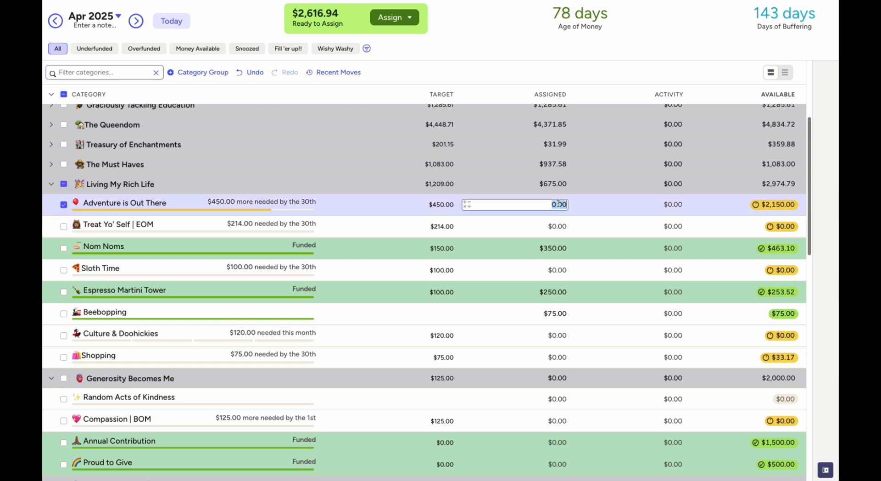
pyautogui.write('450')
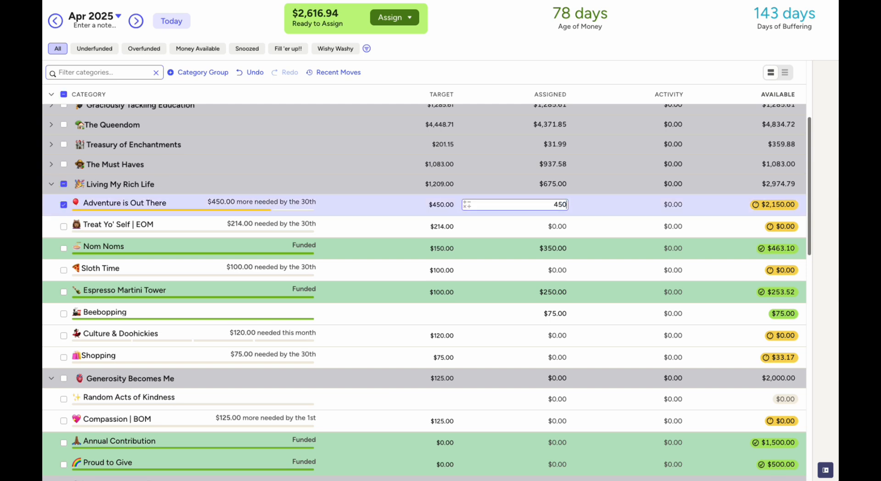
pyautogui.click(555, 227)
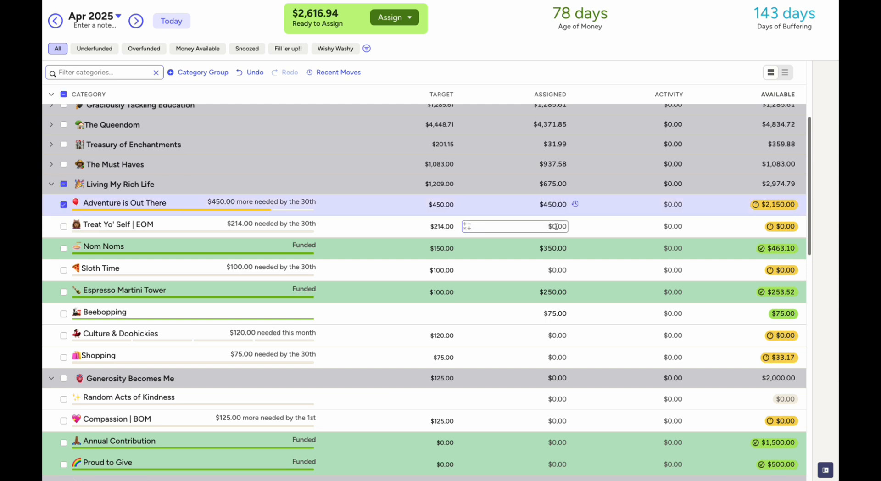
pyautogui.write('214')
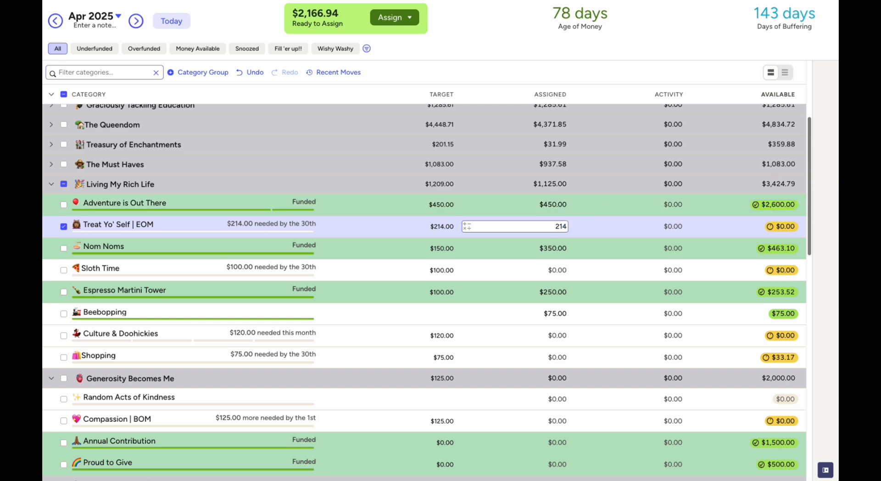
pyautogui.press('Return')
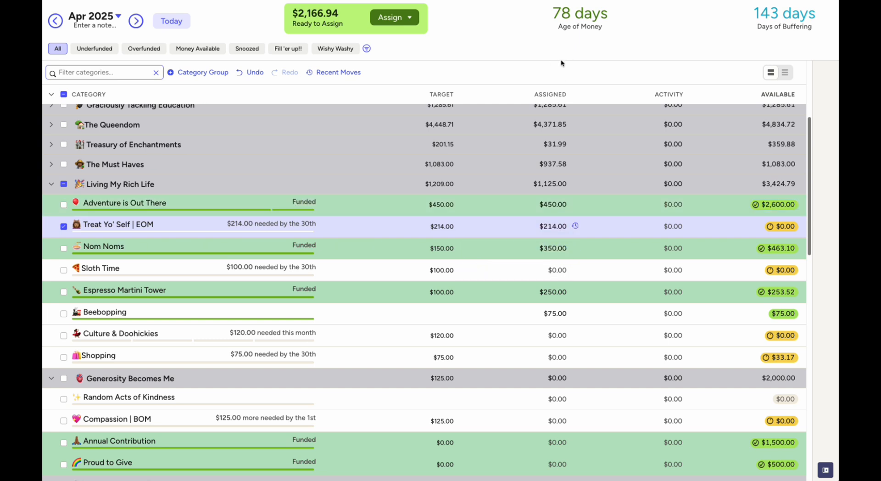
# Add another $350 to the amount assigned to Treat Yo' Self and deselect the category.
pyautogui.click(564, 225)
pyautogui.press('End')
pyautogui.write('+300')
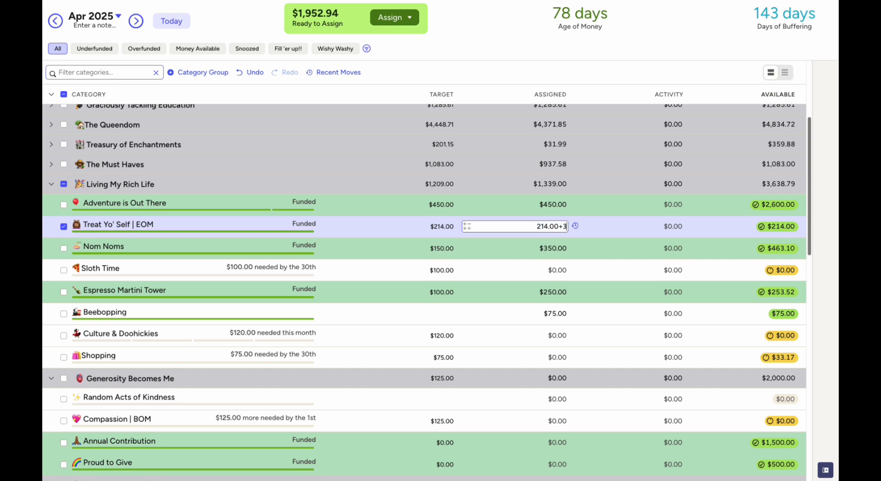
pyautogui.press('BackSpace')
pyautogui.press('BackSpace')
pyautogui.write('50')
pyautogui.press('Return')
pyautogui.click(64, 226)
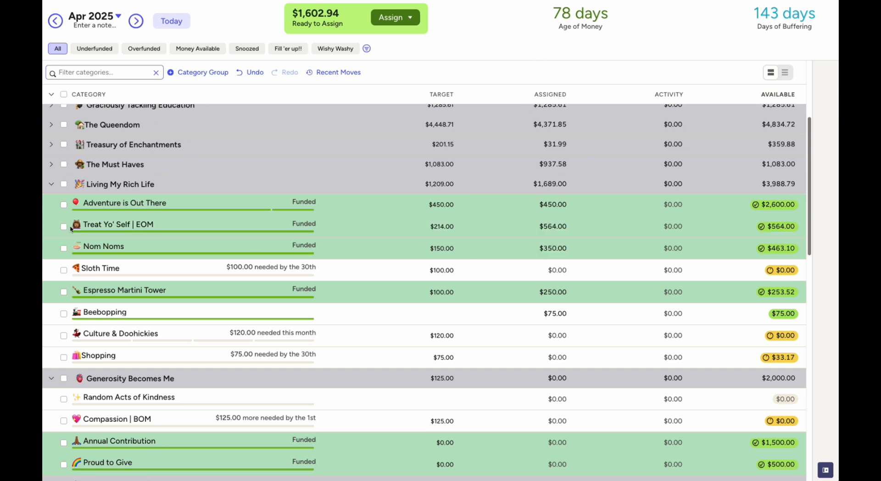
# Assign $100 to Sloth Time and deselect the category.
pyautogui.click(555, 270)
pyautogui.write('100')
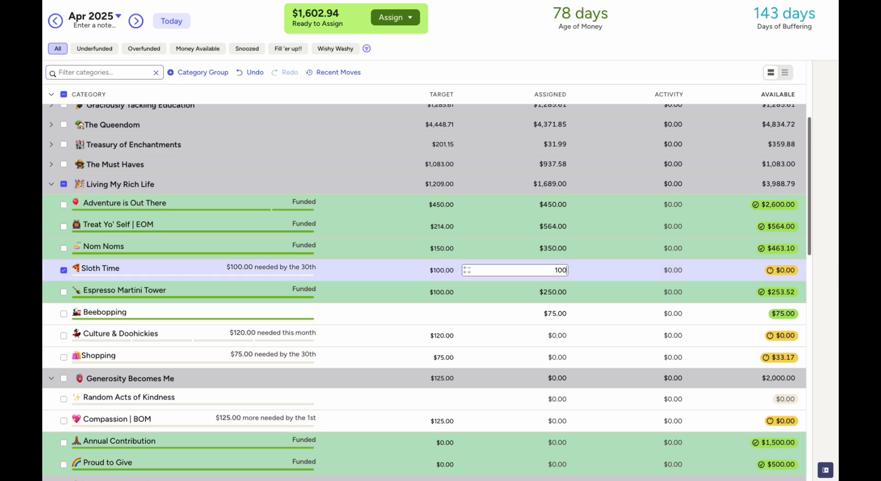
pyautogui.press('Return')
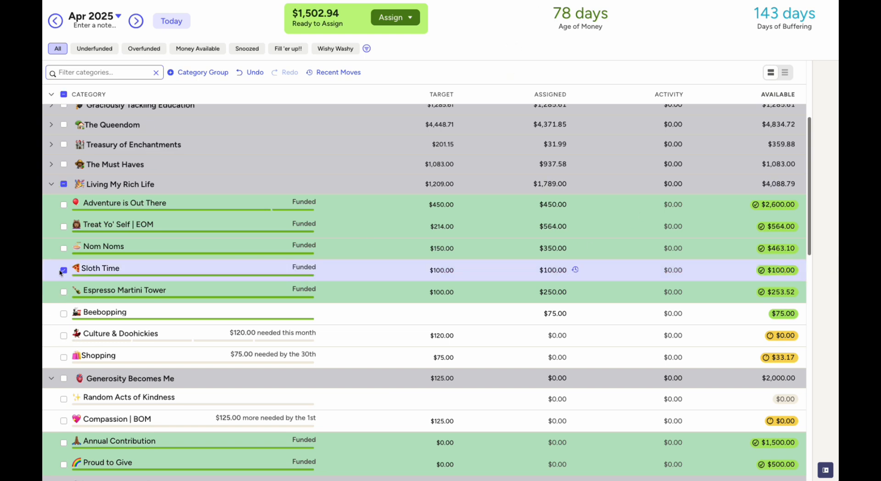
pyautogui.click(64, 274)
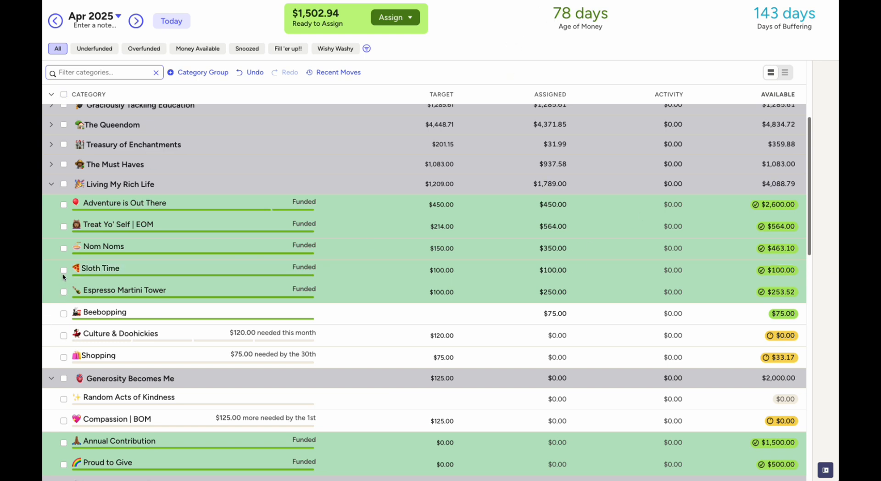
# Assign $60 to Culture & Doohickies and 75-33.17 to Shopping, and collapse the Living My Rich Life group.
pyautogui.click(555, 338)
pyautogui.write('60')
pyautogui.click(561, 357)
pyautogui.write('75-33.17')
pyautogui.press('Return')
pyautogui.click(64, 357)
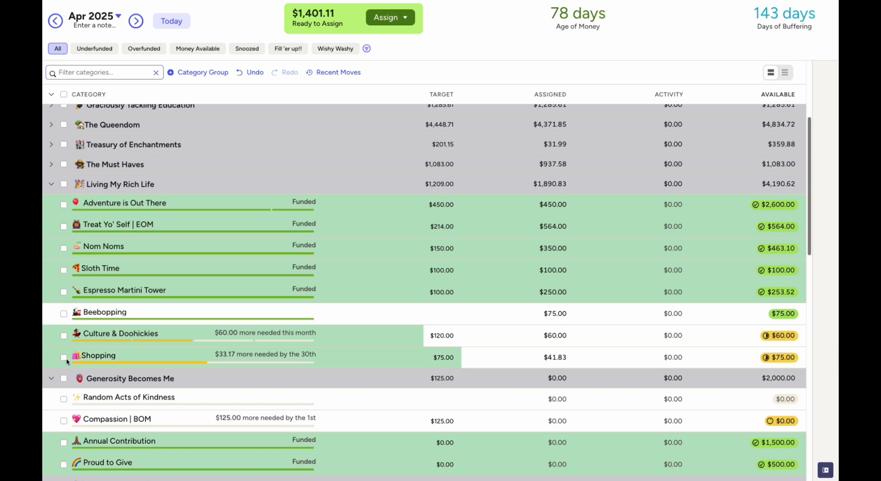
pyautogui.click(51, 185)
# Assign $125 to Compassion | BOM and collapse the Generosity Becomes Me group.
pyautogui.click(556, 246)
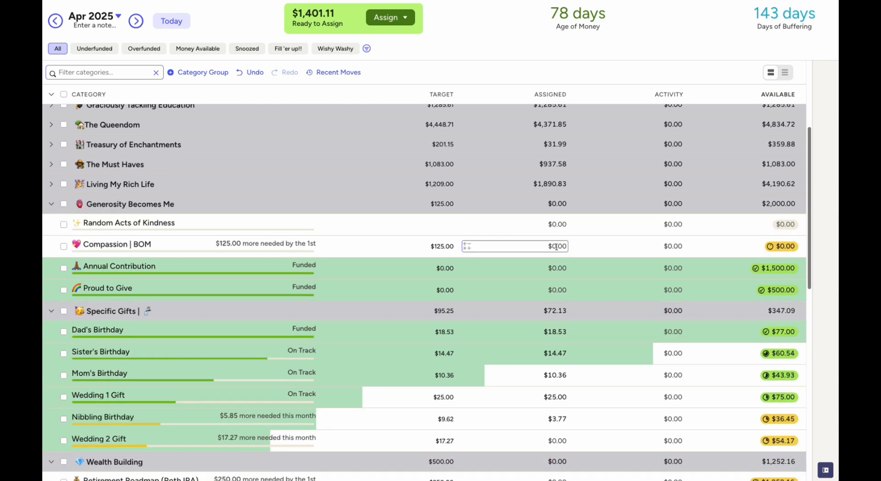
pyautogui.write('125')
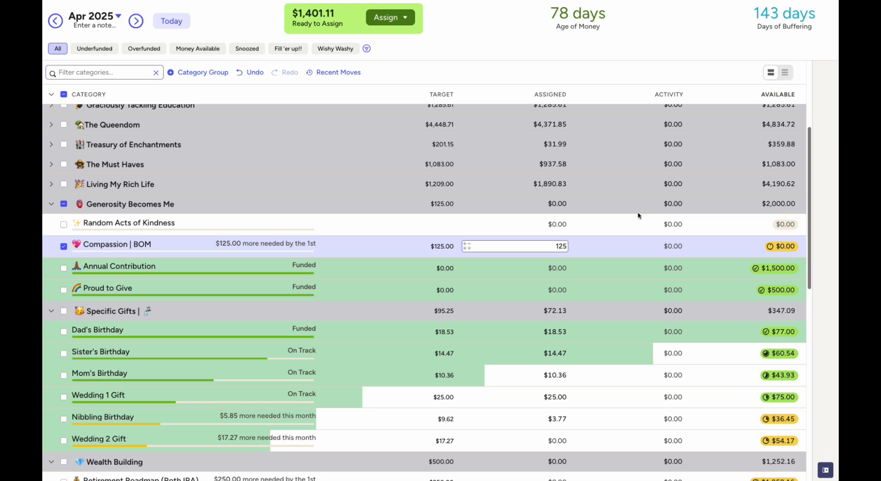
pyautogui.press('Return')
pyautogui.click(64, 246)
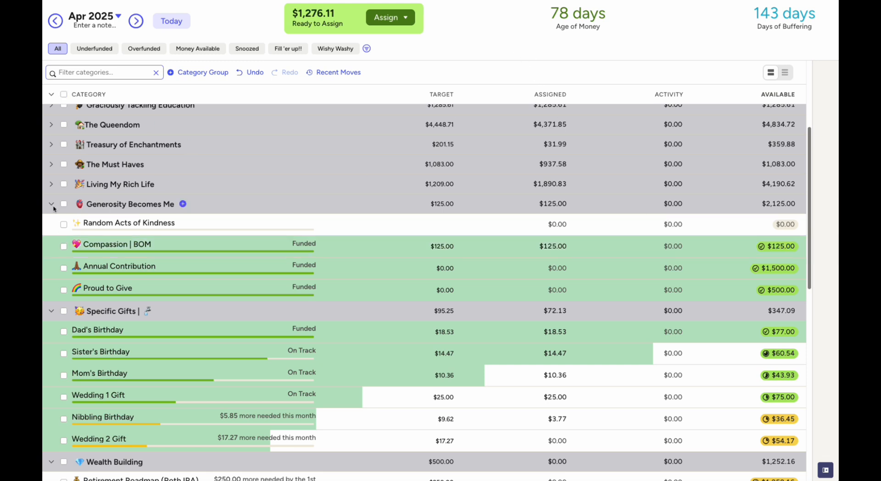
pyautogui.click(52, 206)
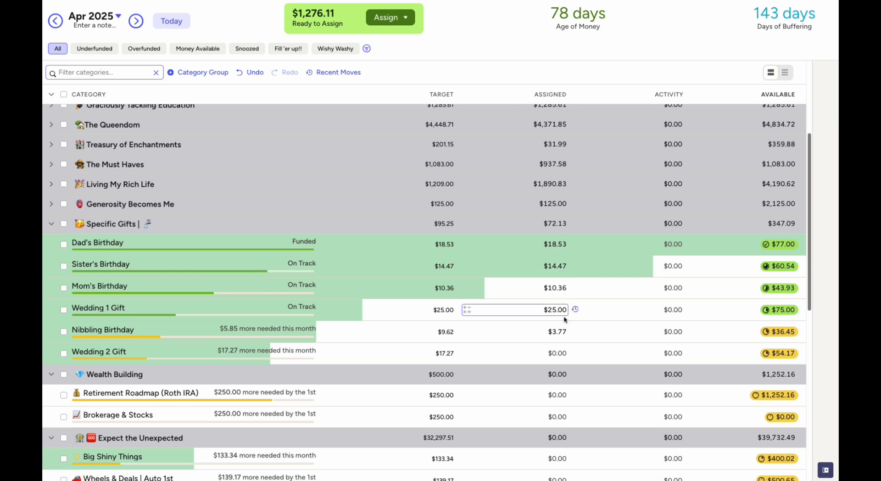
# Set the assigned amounts to $9.62 for Nibbling Birthday and $17.27 for Wedding 2 Gift, and collapse the Specific Gifts group.
pyautogui.click(563, 334)
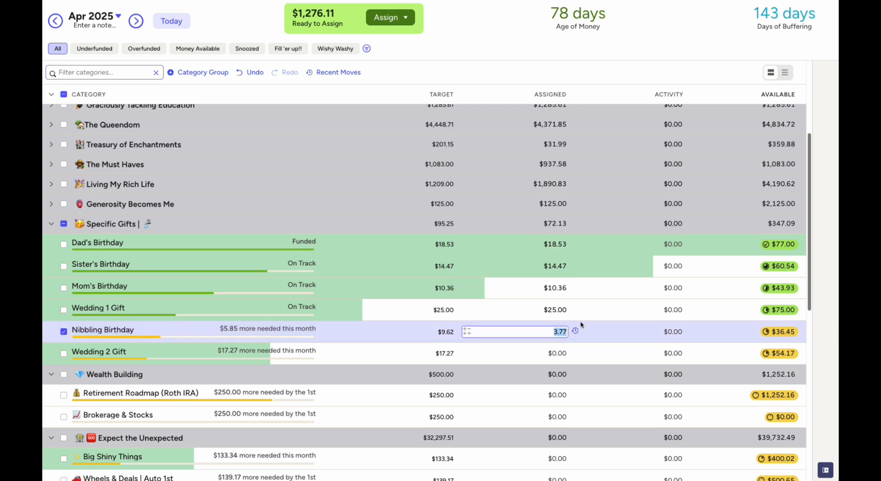
pyautogui.press('BackSpace')
pyautogui.write('9.62')
pyautogui.press('Return')
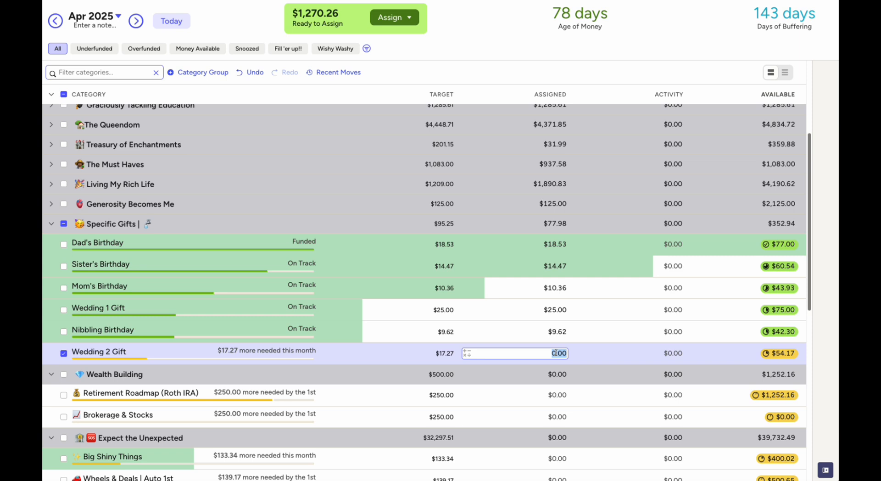
pyautogui.write('17.27')
pyautogui.press('Return')
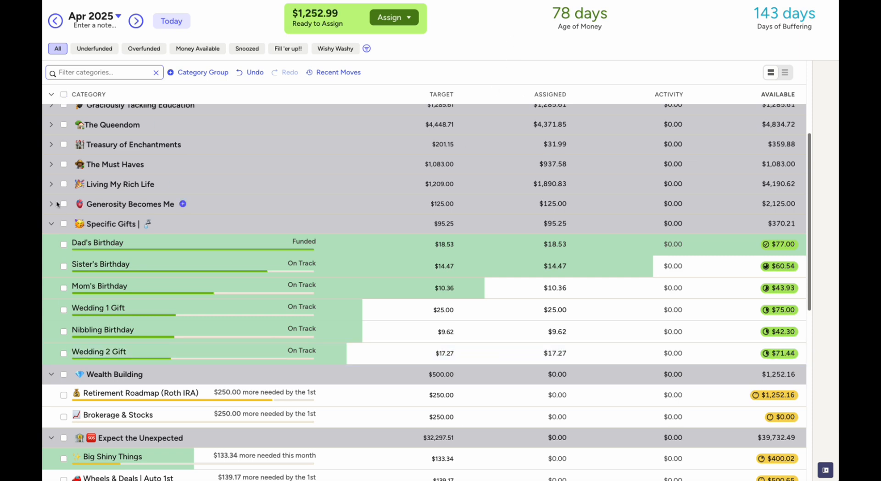
pyautogui.click(51, 224)
# Assign $250 each to Retirement Roadmap (Roth IRA) and Brokerage & Stocks in the Wealth Building group.
pyautogui.click(556, 264)
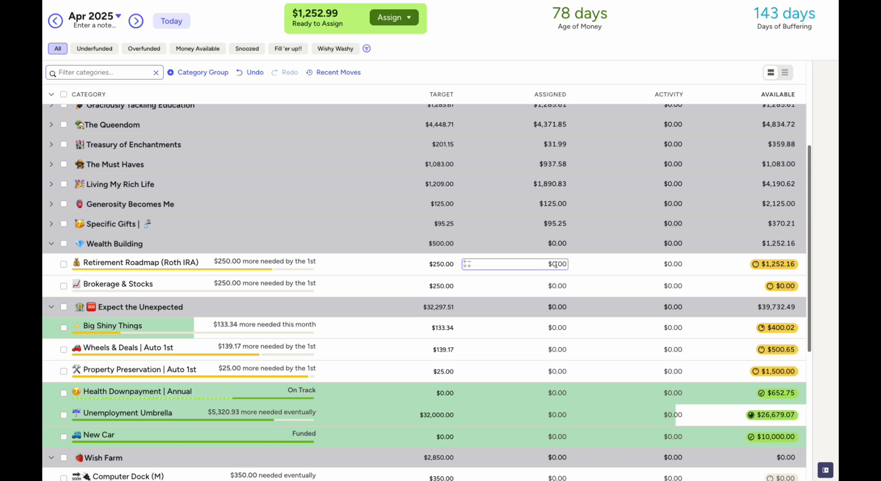
pyautogui.write('250')
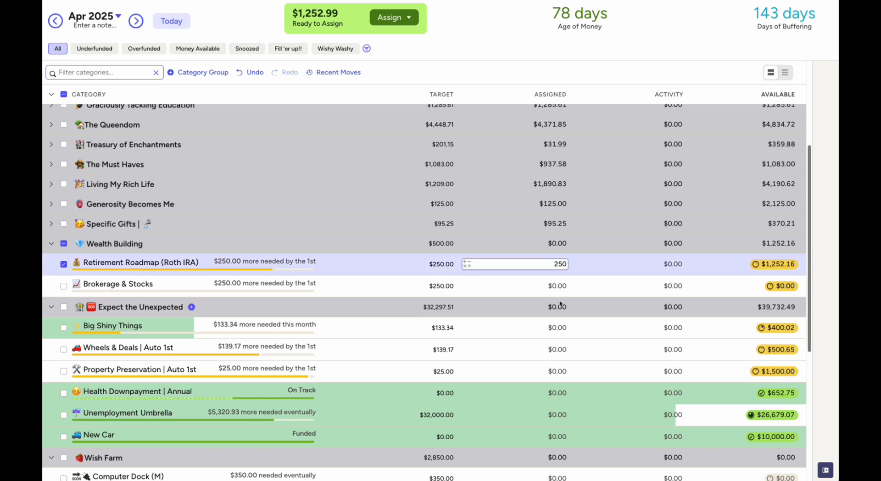
pyautogui.click(558, 285)
pyautogui.write('250')
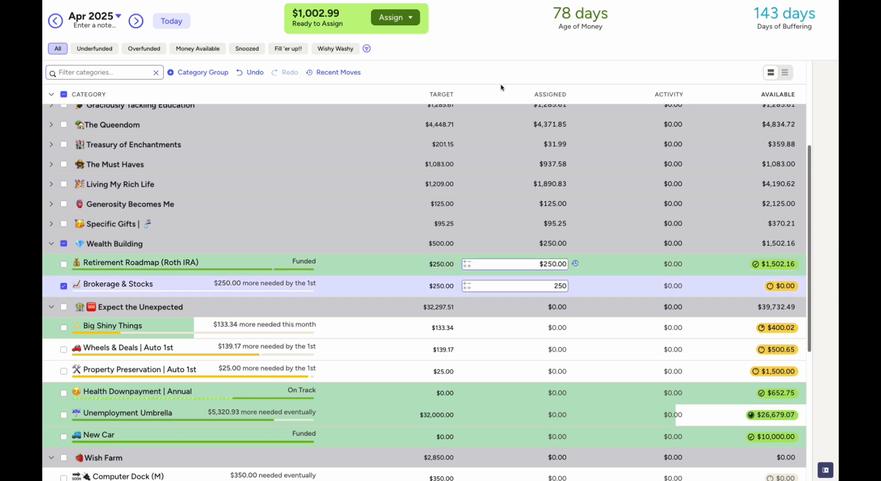
pyautogui.click(497, 44)
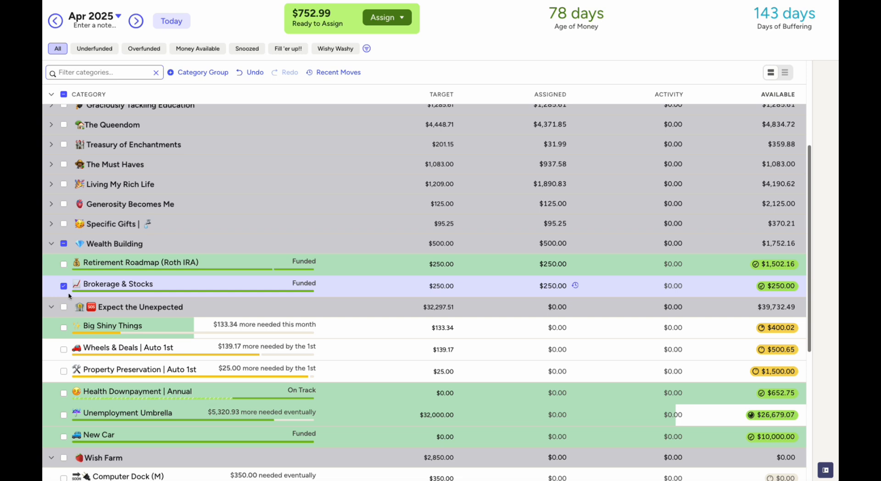
# Assign $133.34 to Big Shiny Things, $139.17 to Wheels & Deals and $25 to Property Preservation in the Expect the Unexpected group.
pyautogui.click(466, 334)
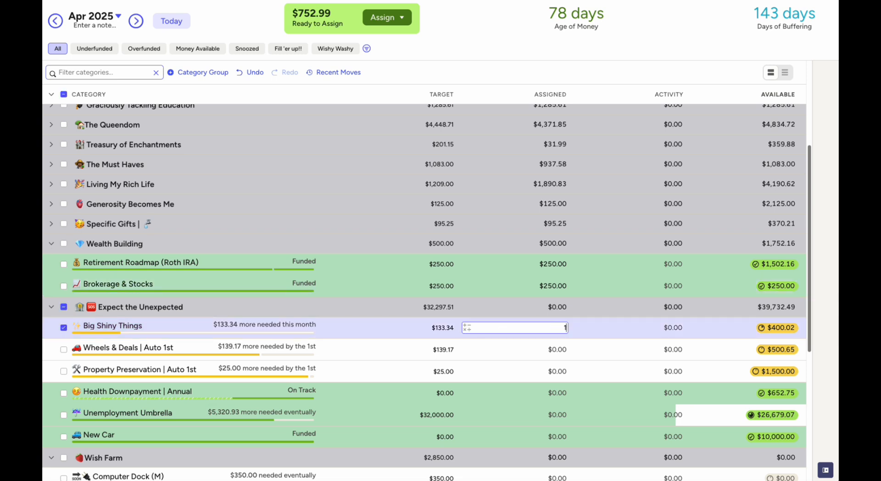
pyautogui.write('133.34')
pyautogui.click(543, 350)
pyautogui.write('139.17')
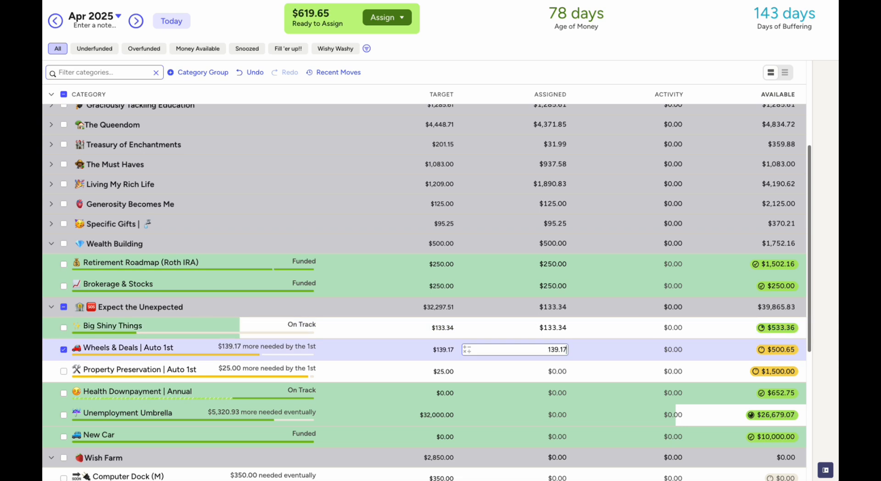
pyautogui.click(552, 369)
pyautogui.write('25')
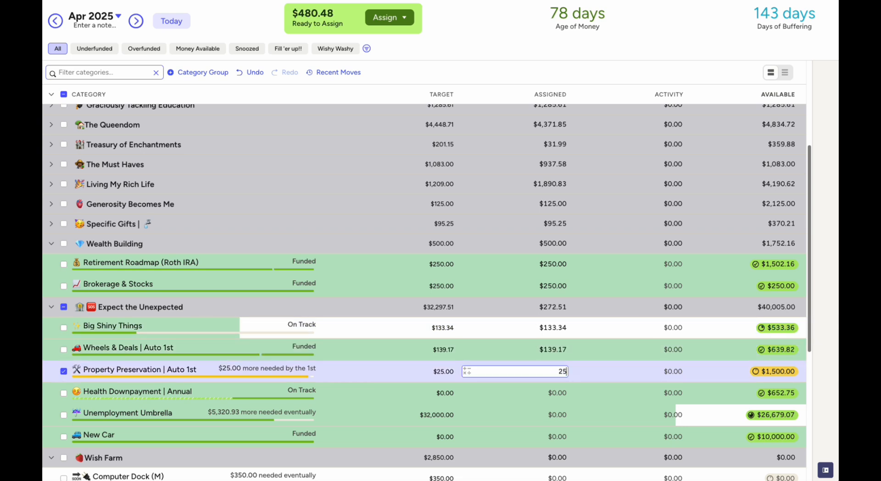
pyautogui.press('Return')
pyautogui.scroll(-2, 359, 333)
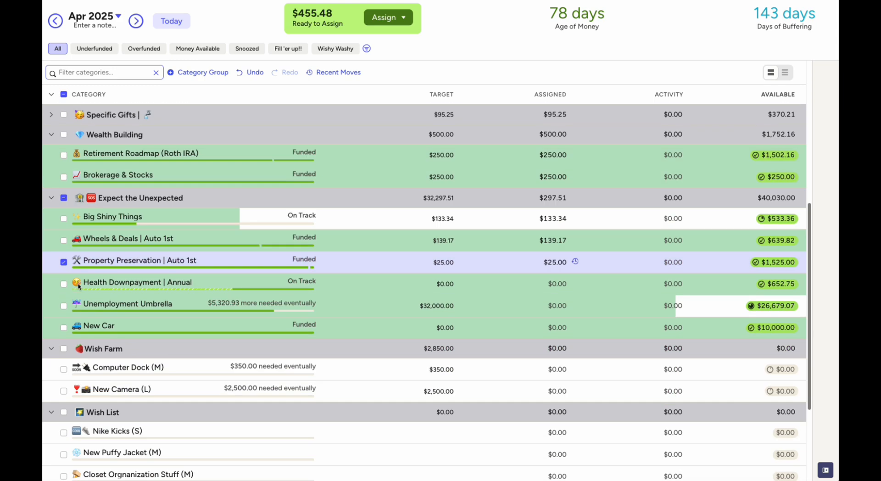
pyautogui.click(567, 284)
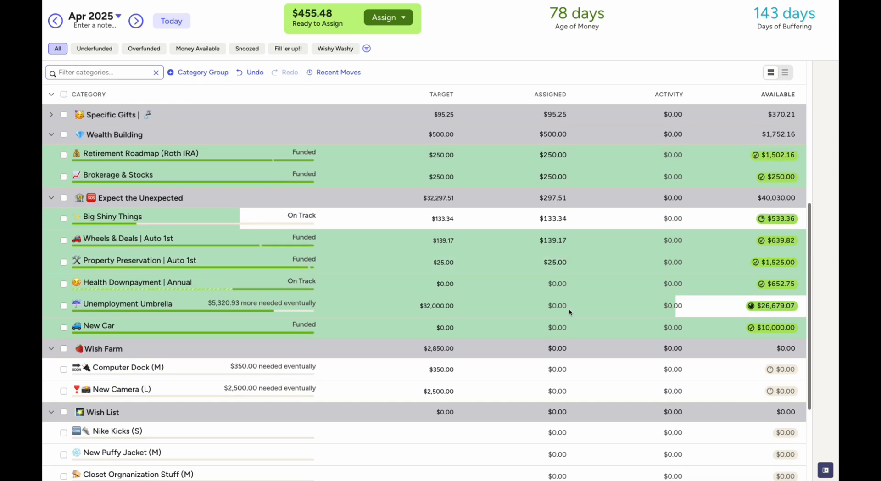
# Collapse the Wish Farm, Wish List and Reimbursements groups.
pyautogui.click(567, 308)
pyautogui.scroll(-1, 144, 360)
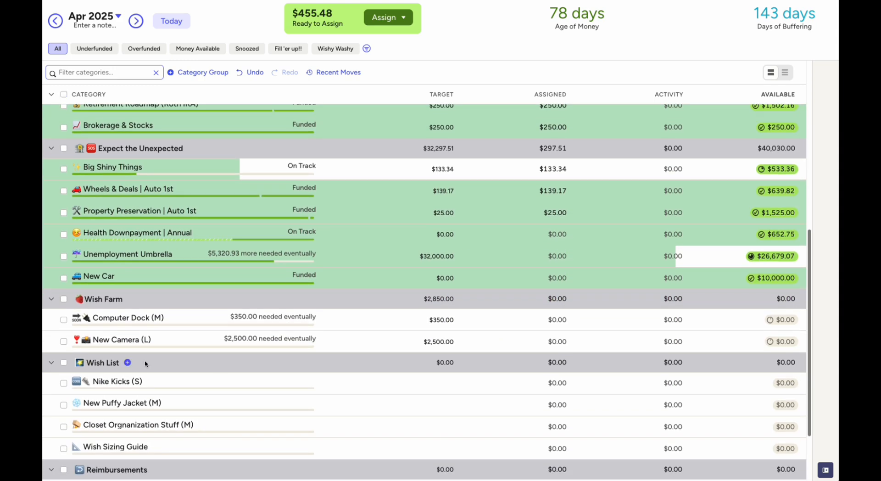
pyautogui.click(51, 302)
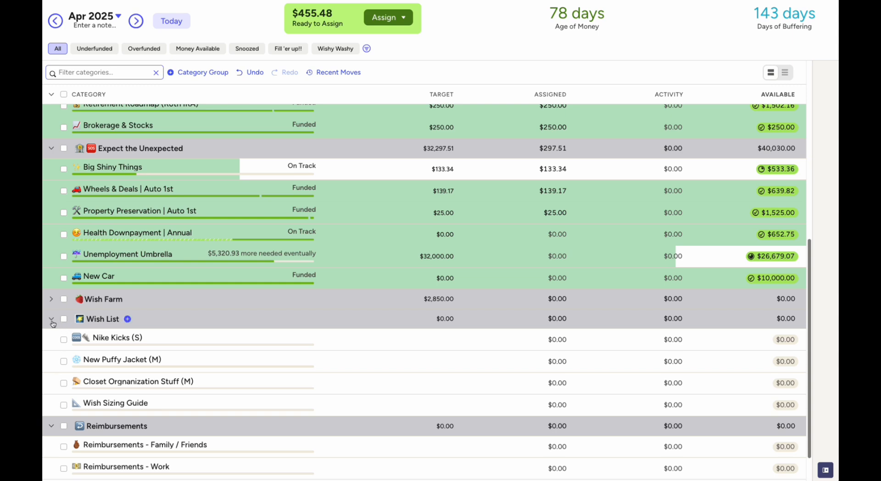
pyautogui.click(51, 319)
pyautogui.click(49, 386)
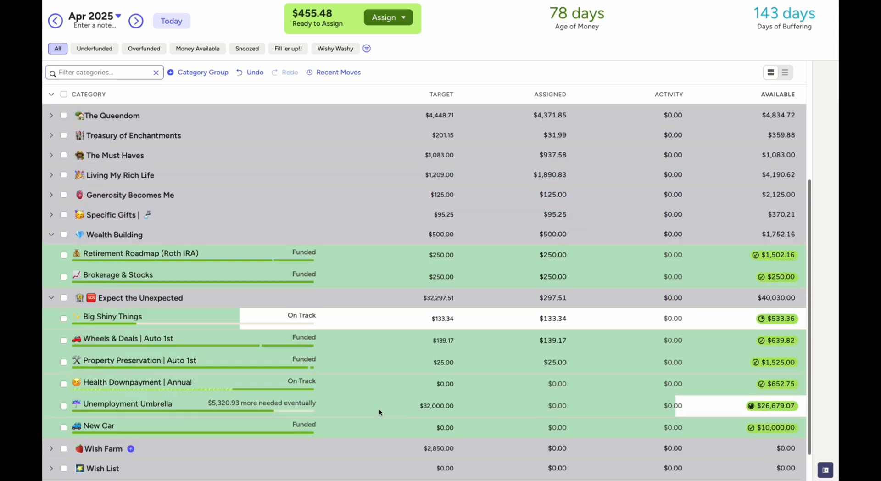
# Clear the amount assigned to The Starting Block and deselect the category.
pyautogui.scroll(4, 380, 410)
pyautogui.click(557, 135)
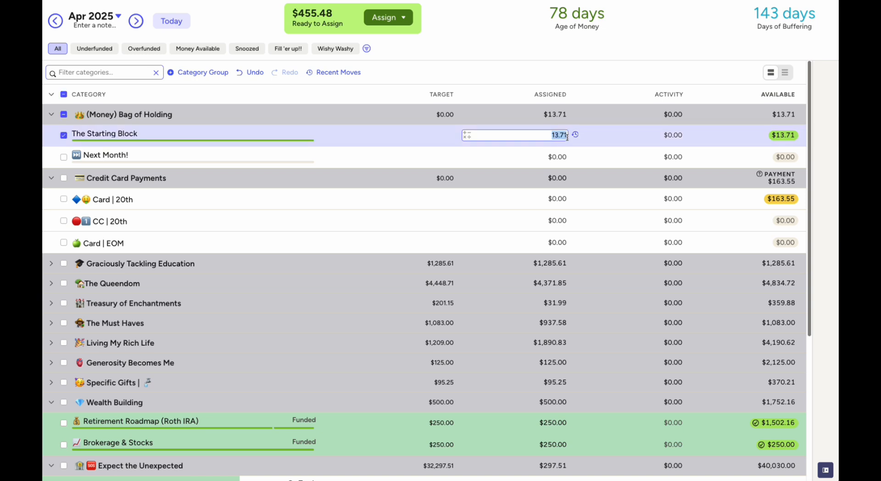
pyautogui.press('BackSpace')
pyautogui.press('Return')
pyautogui.click(64, 135)
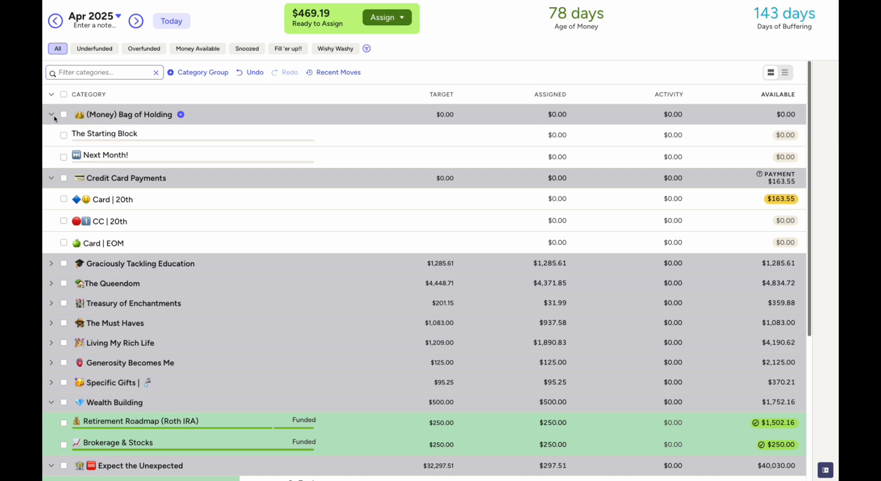
# Collapse the (Money) Bag of Holding and Credit Card Payments groups.
pyautogui.click(52, 116)
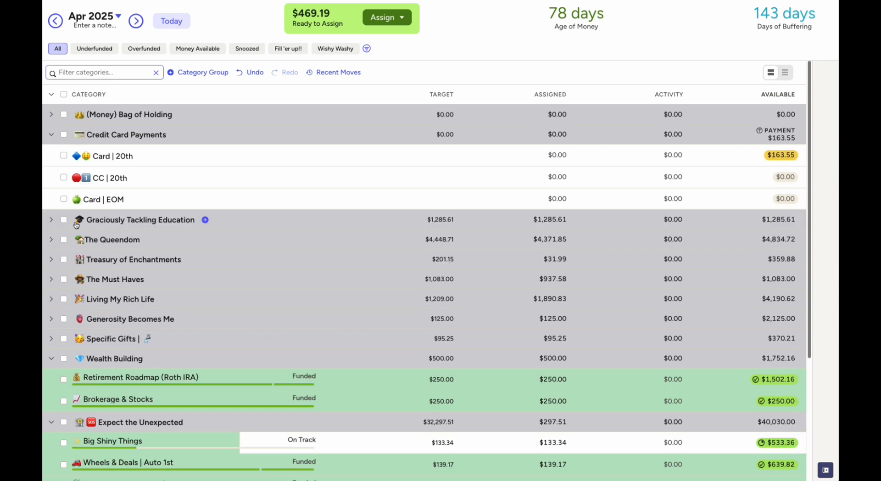
pyautogui.scroll(-1, 54, 239)
pyautogui.click(52, 115)
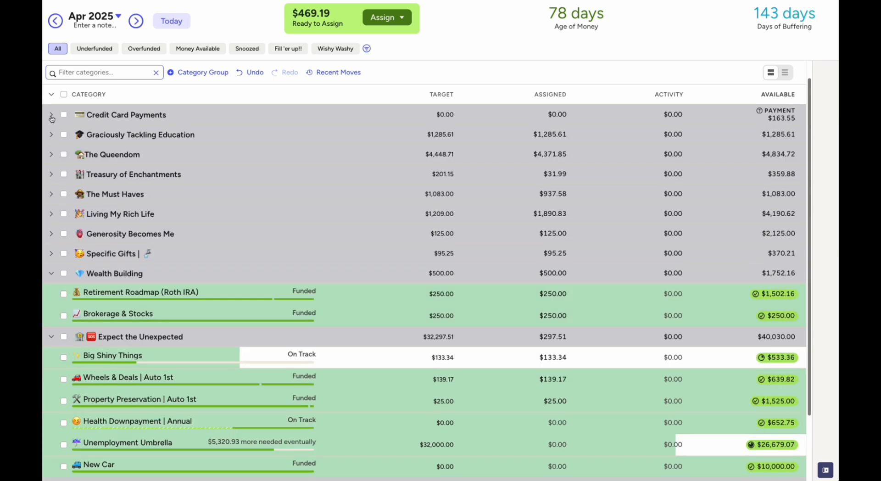
# Expand the Treasury of Enchantments group and show the target details and notes of Enchanted Viewing Portals.
pyautogui.click(51, 174)
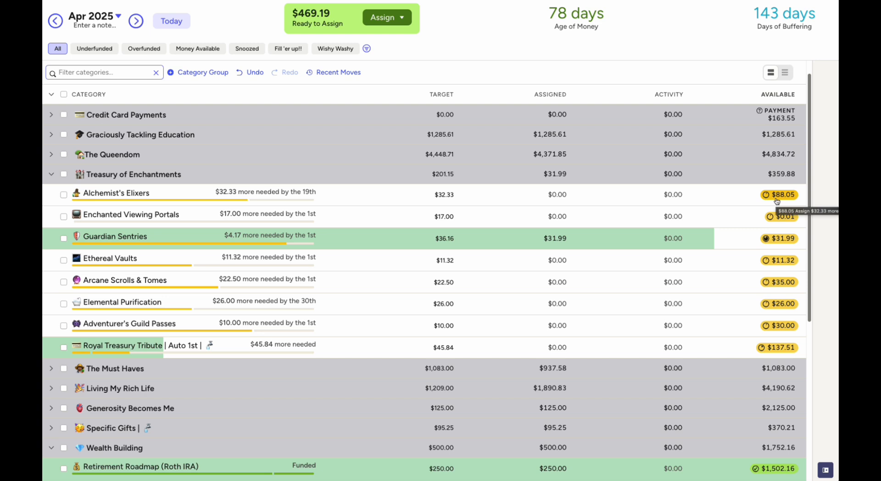
pyautogui.click(536, 214)
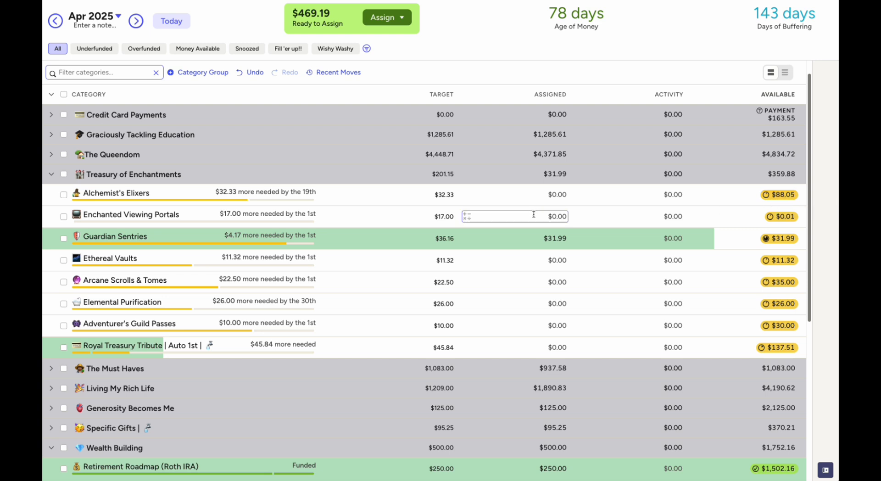
pyautogui.click(534, 214)
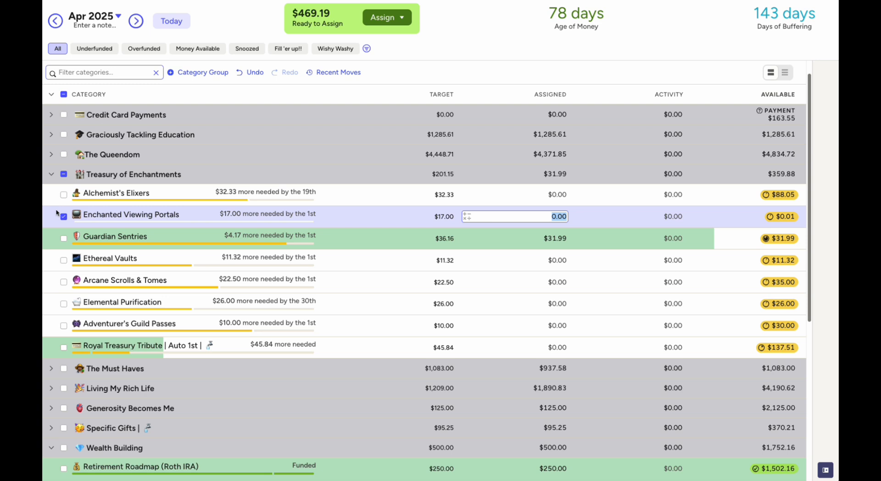
pyautogui.click(825, 469)
pyautogui.scroll(-5, 777, 415)
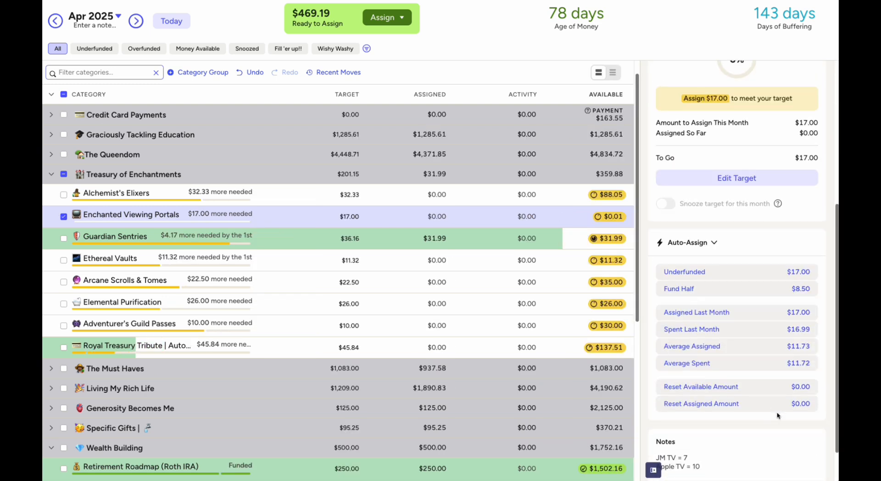
# Assign $17 to Enchanted Viewing Portals and deselect the category.
pyautogui.click(436, 214)
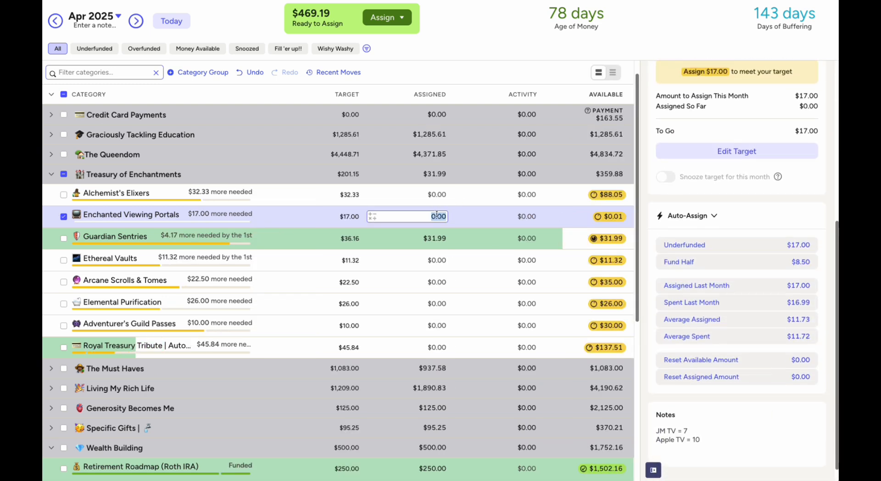
pyautogui.write('1')
pyautogui.press('Return')
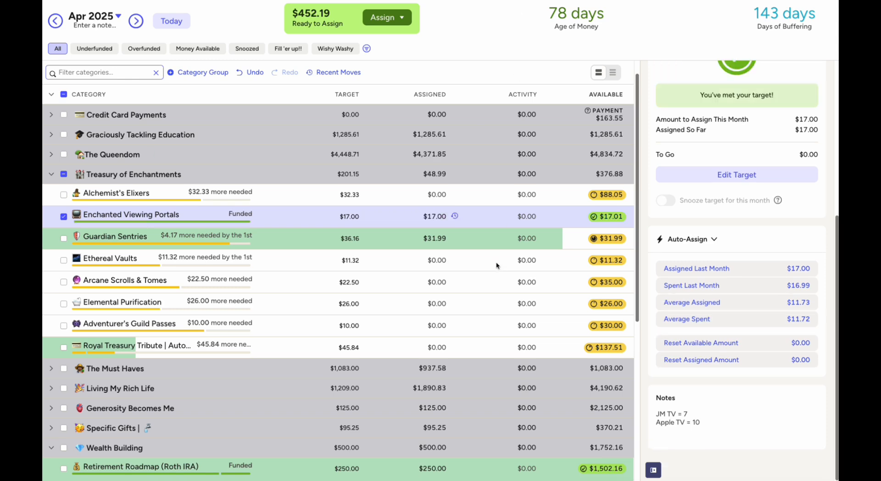
pyautogui.click(68, 218)
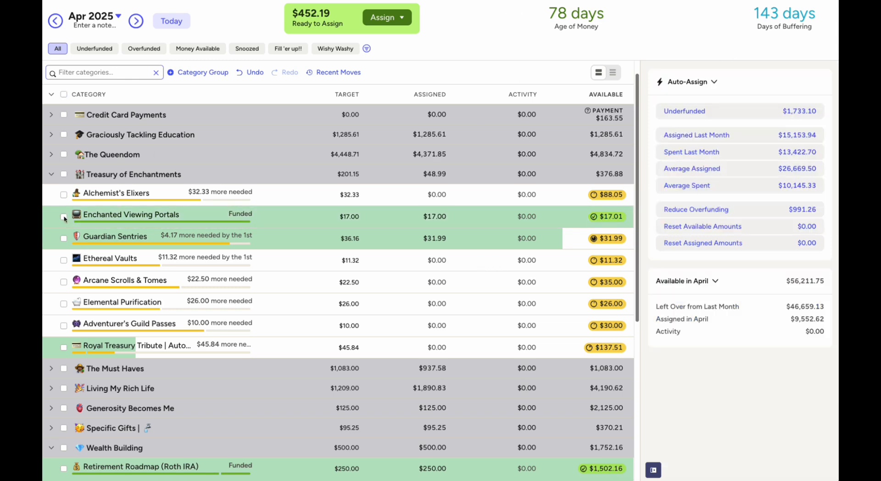
# Review the target and notes of Guardian Sentries and add $4.17 to its assigned amount.
pyautogui.click(211, 238)
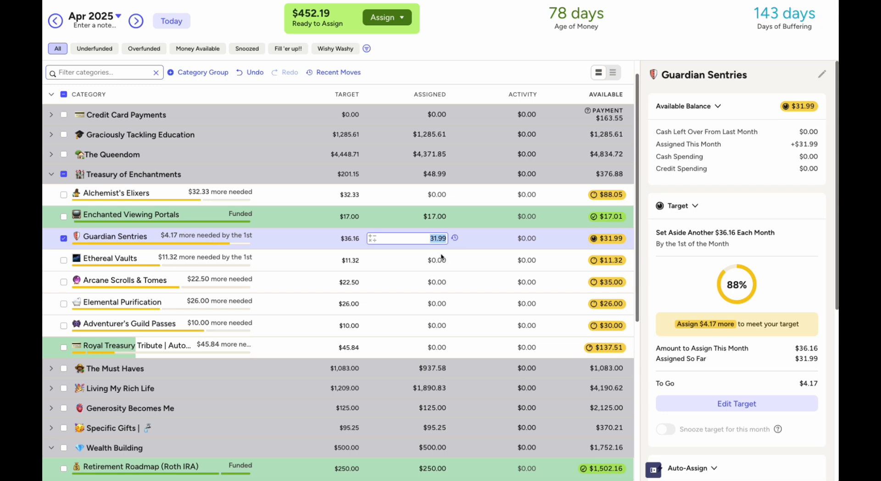
pyautogui.scroll(-5, 761, 388)
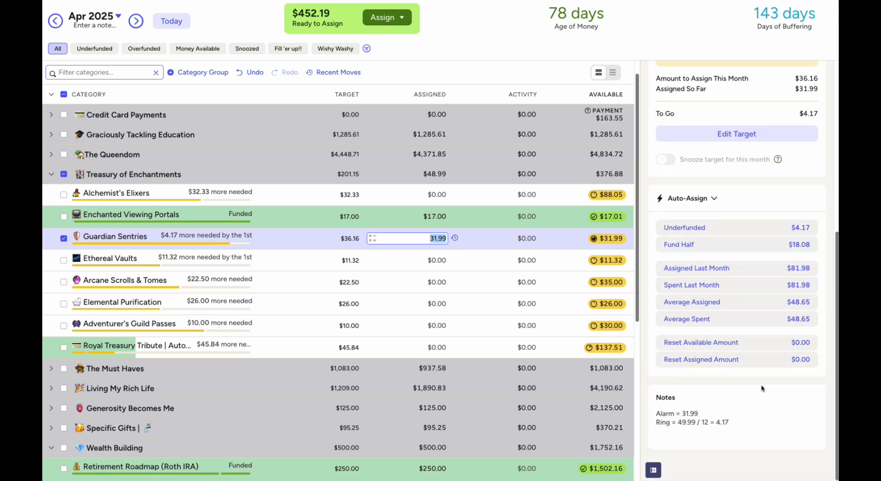
pyautogui.scroll(4, 761, 388)
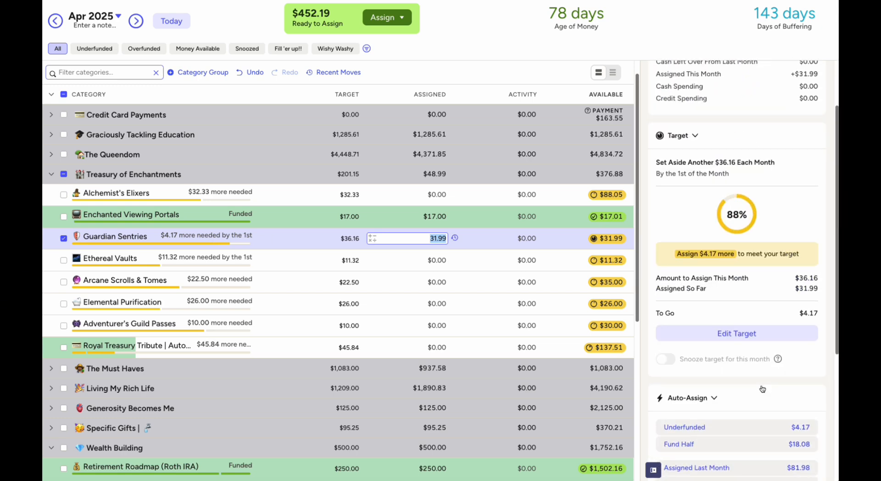
pyautogui.scroll(2, 762, 389)
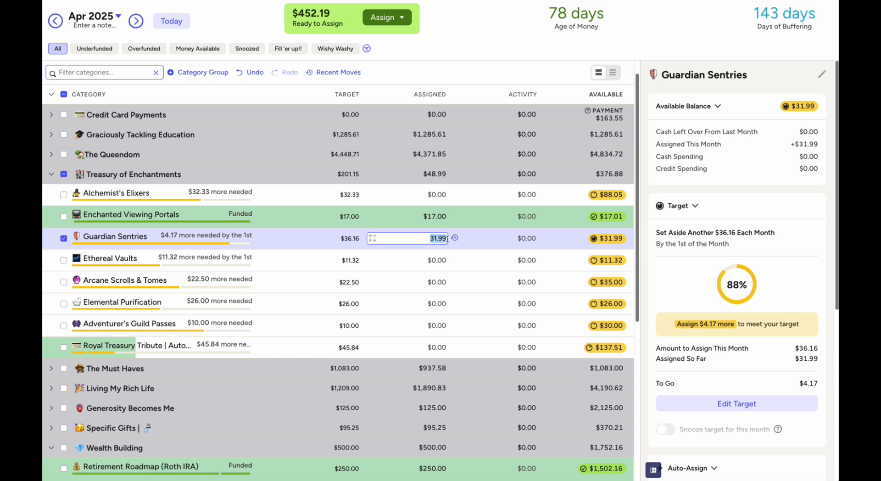
pyautogui.write('+4.17')
pyautogui.press('Return')
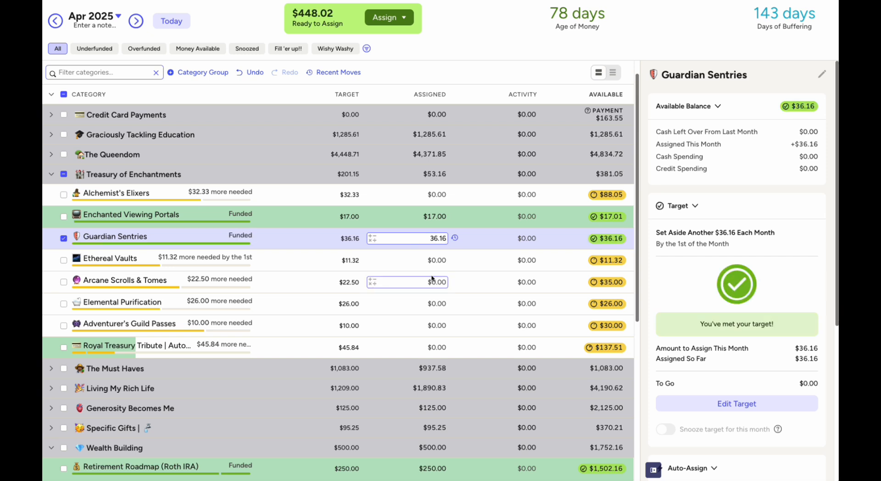
# Assign $11.32 to Ethereal Vaults, $22.50 to Arcane Scrolls & Tomes and $26 to Elemental Purification.
pyautogui.click(441, 261)
pyautogui.write('11.32')
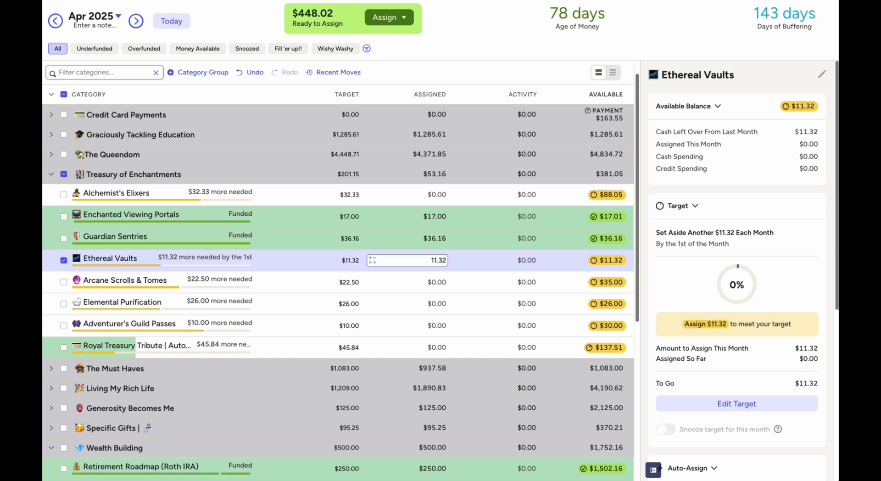
pyautogui.click(440, 281)
pyautogui.write('22.50')
pyautogui.click(439, 304)
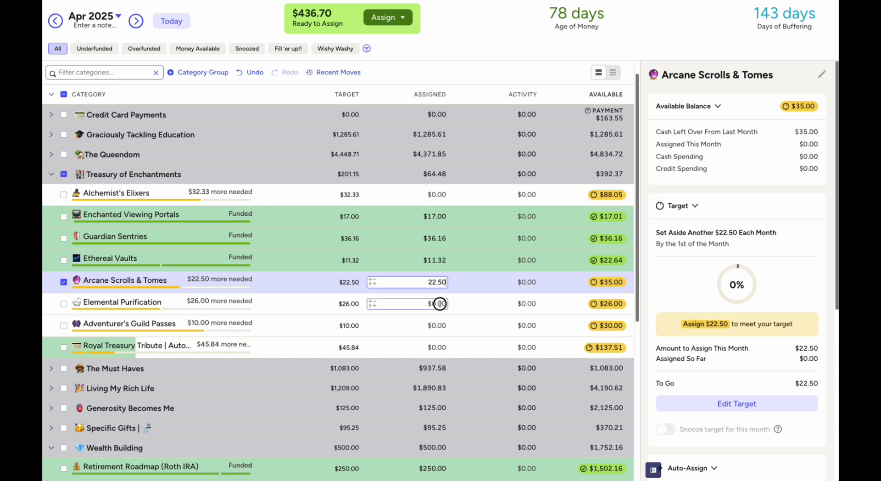
pyautogui.write('26')
# Assign $10 to Adventurer's Guild Passes and $45.84 to Royal Treasury Tribute, leaving no category selected.
pyautogui.click(434, 326)
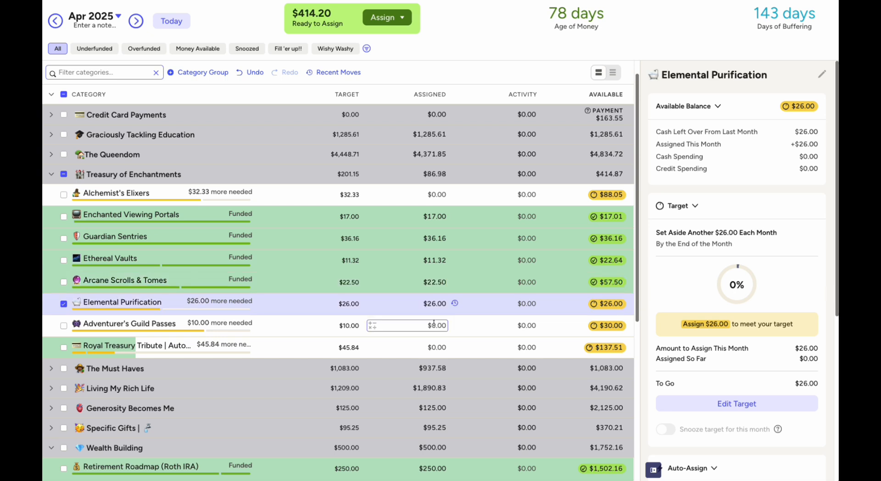
pyautogui.write('10')
pyautogui.click(439, 348)
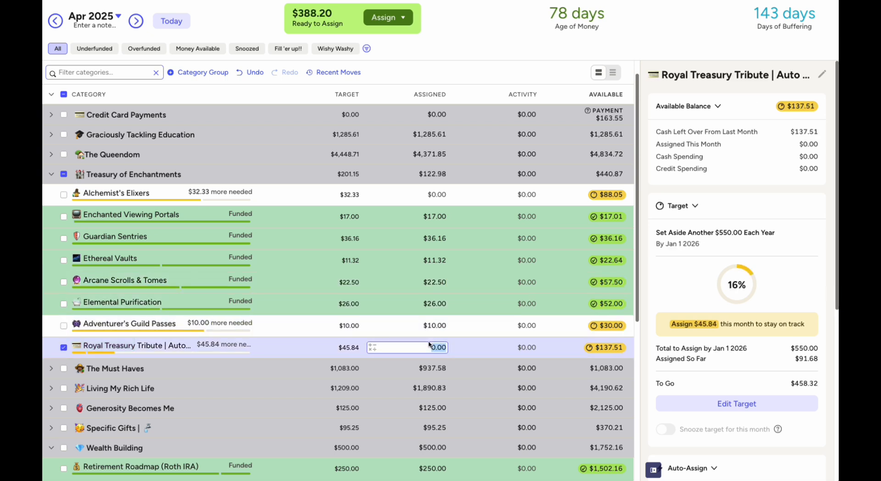
pyautogui.write('45.84')
pyautogui.press('Return')
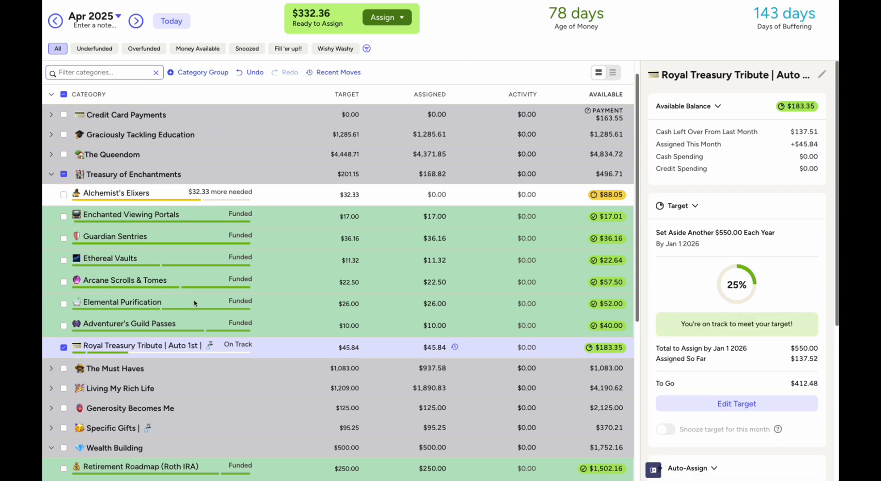
pyautogui.click(63, 347)
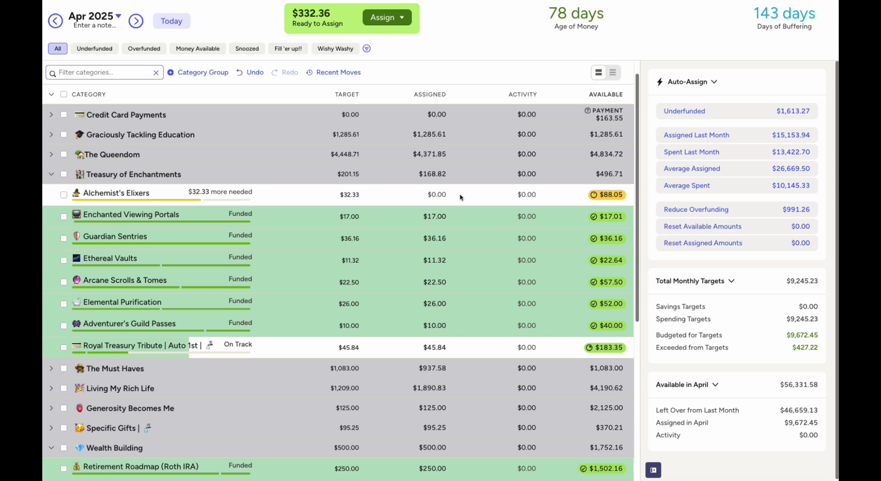
# Collapse the Treasury of Enchantments and Wealth Building groups.
pyautogui.click(51, 175)
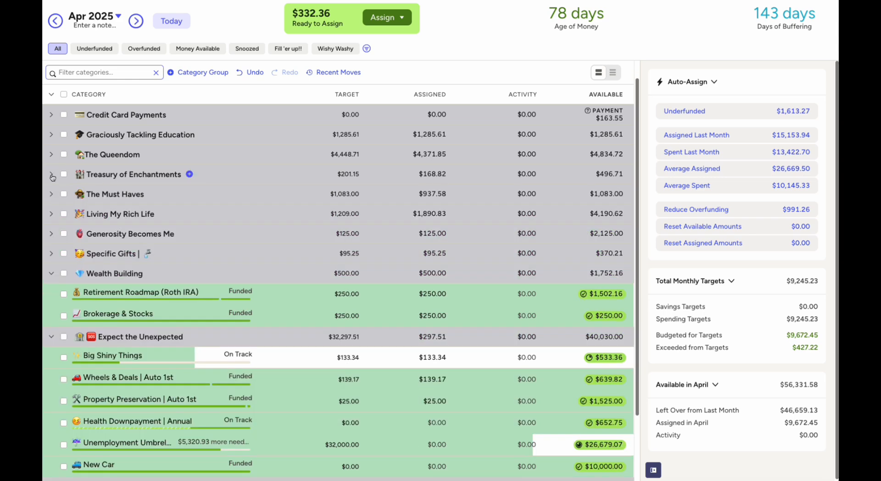
pyautogui.click(51, 174)
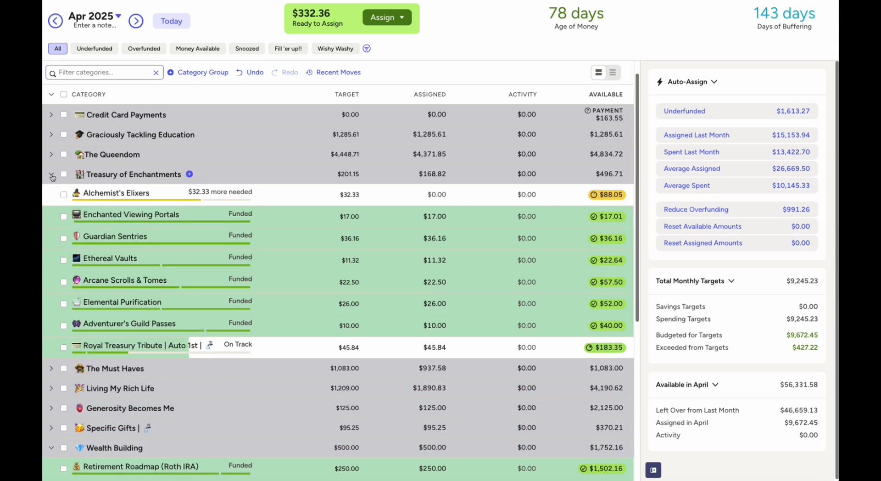
pyautogui.click(52, 174)
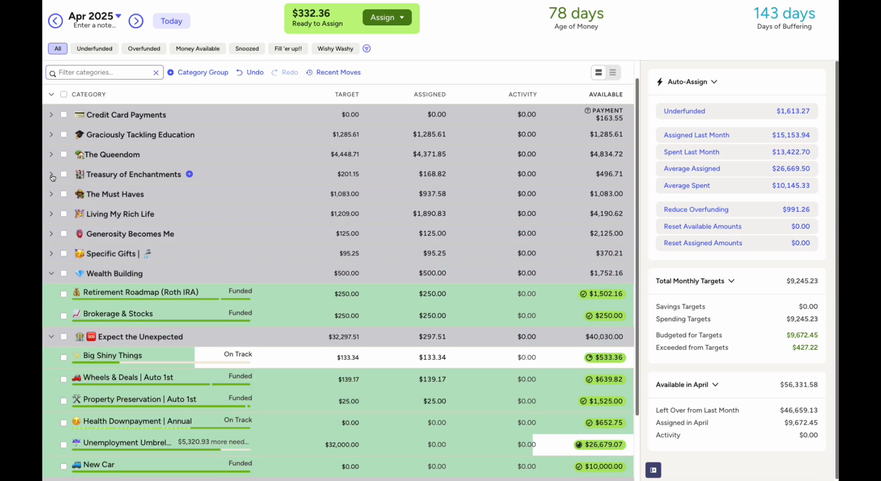
pyautogui.click(51, 273)
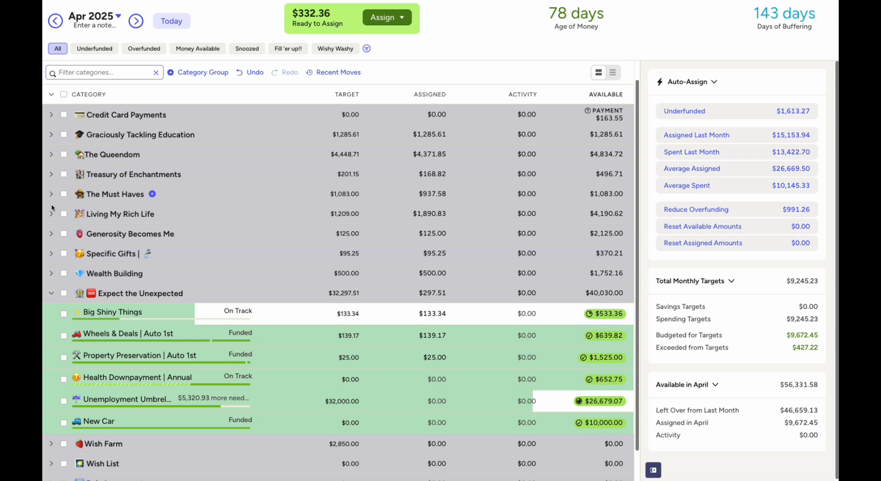
# Expand the Living My Rich Life group, check the available balances of its categories, and collapse it again.
pyautogui.click(51, 213)
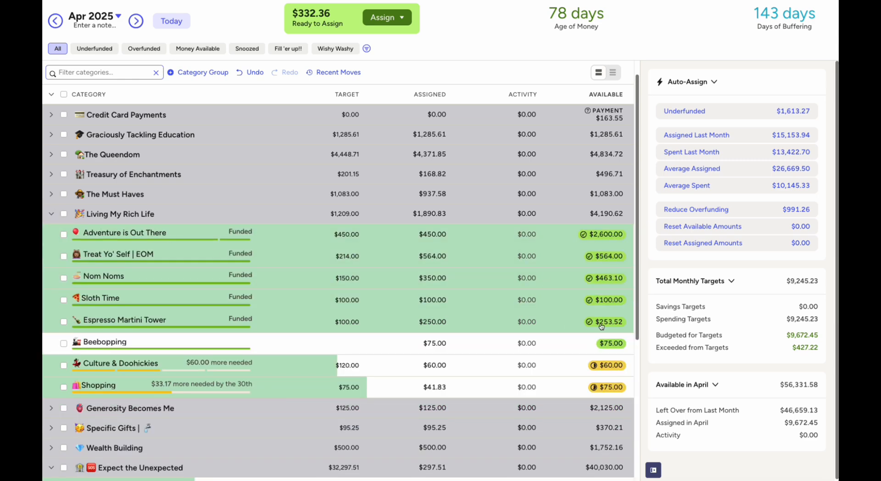
pyautogui.moveTo(602, 327)
pyautogui.moveTo(615, 279)
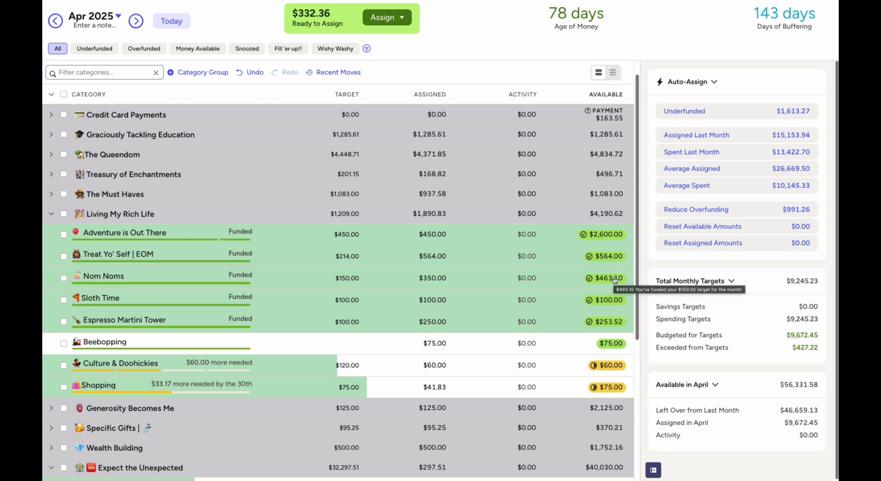
pyautogui.click(51, 214)
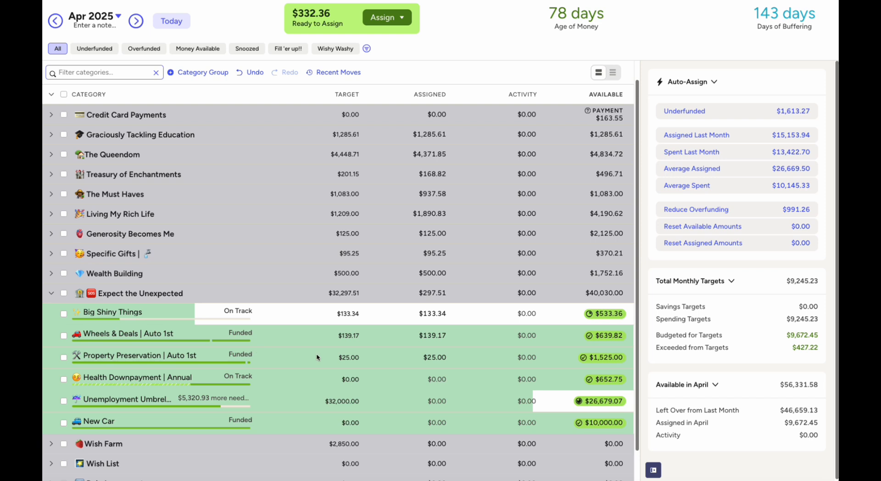
# Assign $125 to Health Downpayment | Annual, deselect it and collapse the Expect the Unexpected group.
pyautogui.scroll(-1, 316, 357)
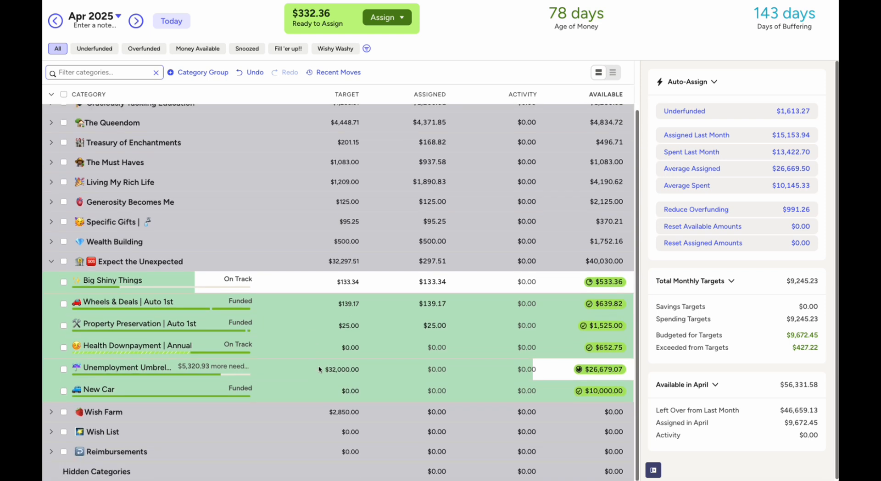
pyautogui.click(413, 347)
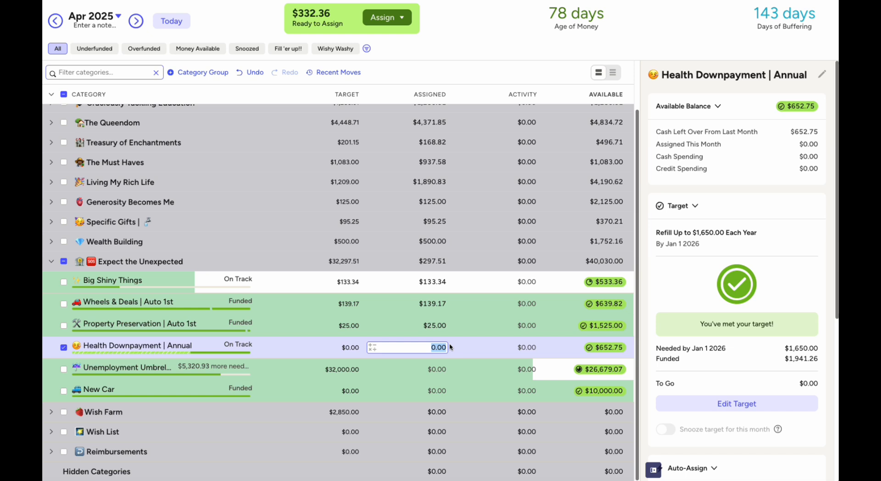
pyautogui.write('125')
pyautogui.press('Return')
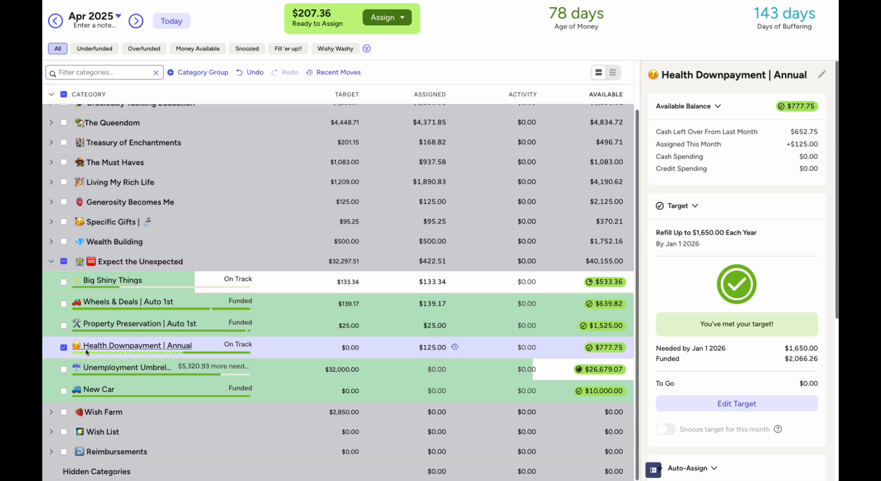
pyautogui.click(64, 348)
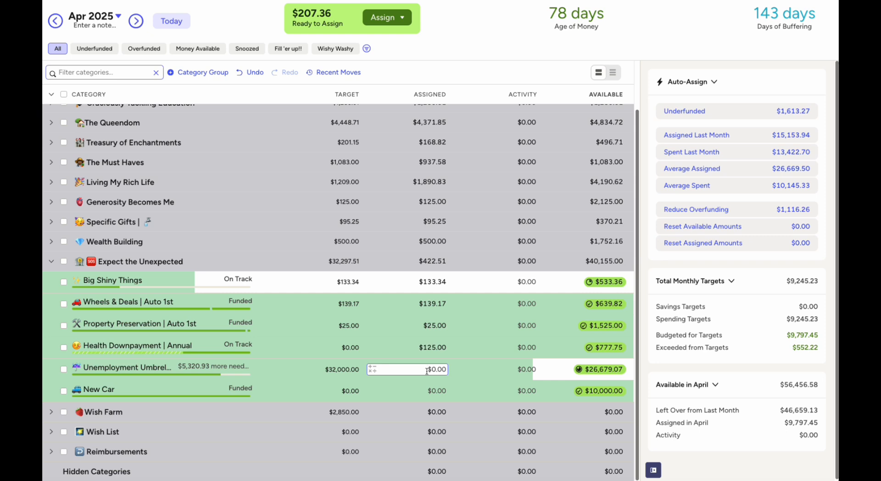
pyautogui.click(50, 262)
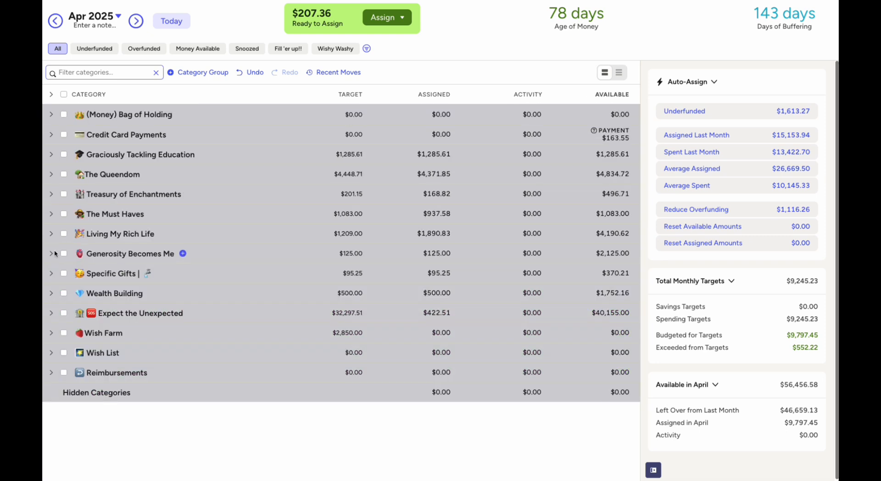
# In the Generosity Becomes Me group, assign $50 to Annual Contribution and $25 to Proud to Give, and collapse the group.
pyautogui.click(52, 255)
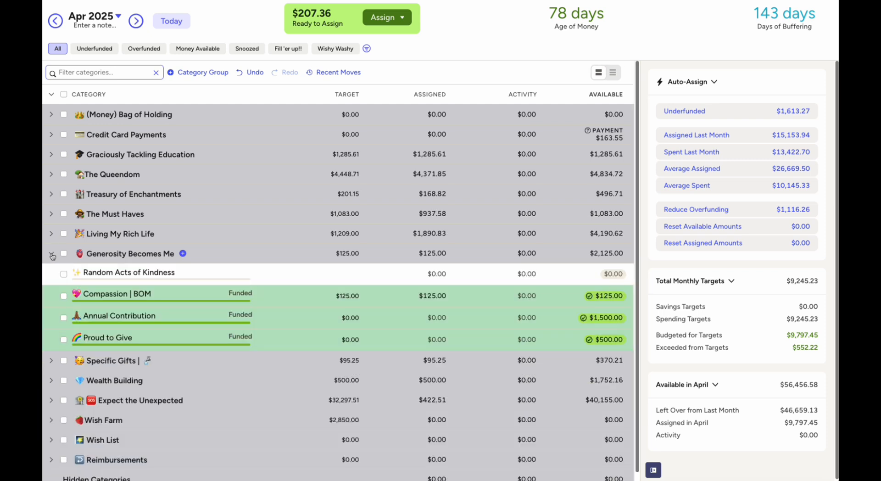
pyautogui.click(439, 317)
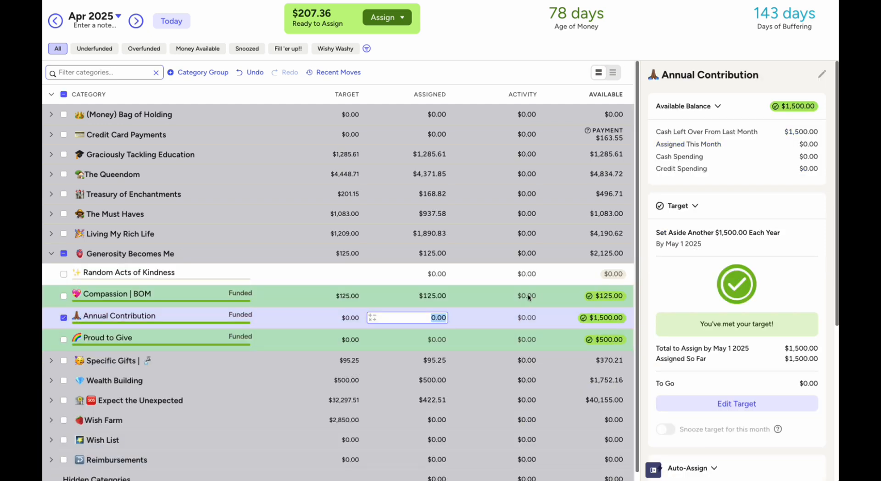
pyautogui.write('50')
pyautogui.press('Tab')
pyautogui.write('25')
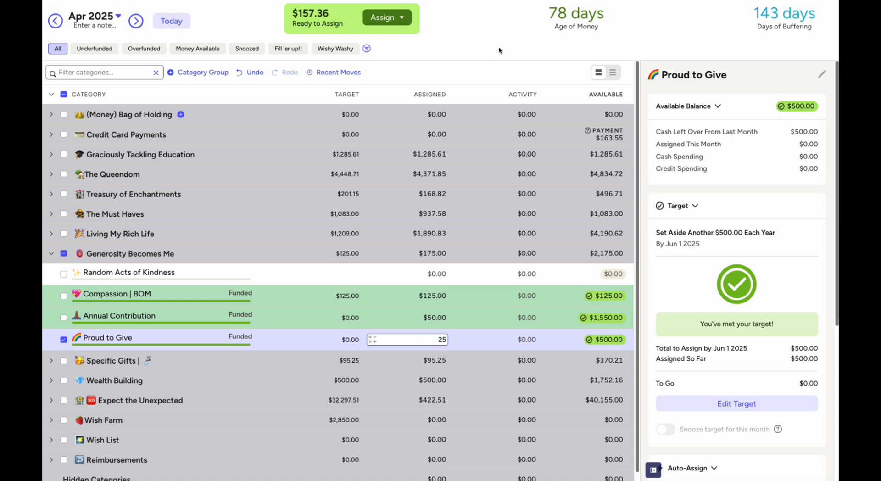
pyautogui.press('Return')
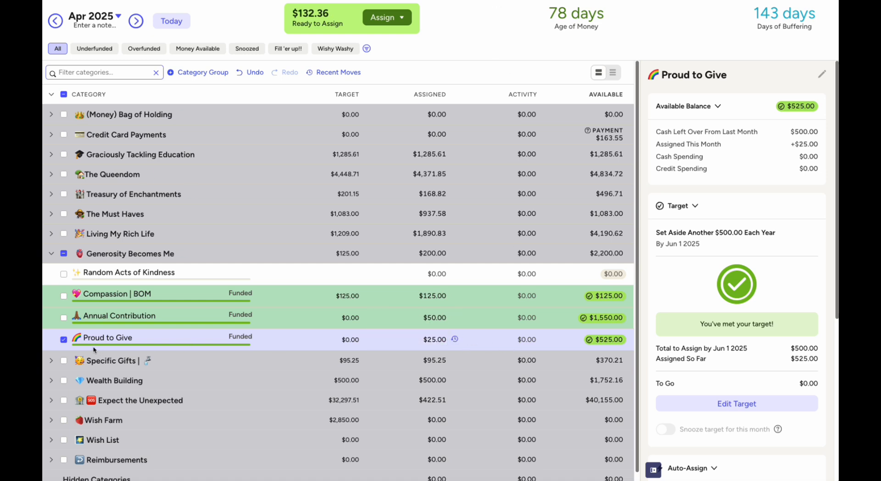
pyautogui.click(64, 340)
pyautogui.click(51, 253)
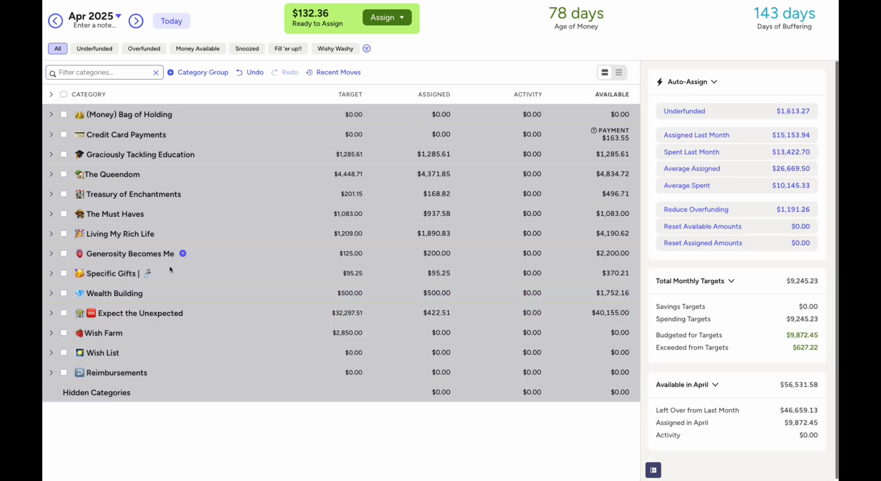
# Assign the remaining $132.36 to Unemployment Umbrella in the Expect the Unexpected group and deselect the category.
pyautogui.click(51, 314)
pyautogui.scroll(-2, 426, 415)
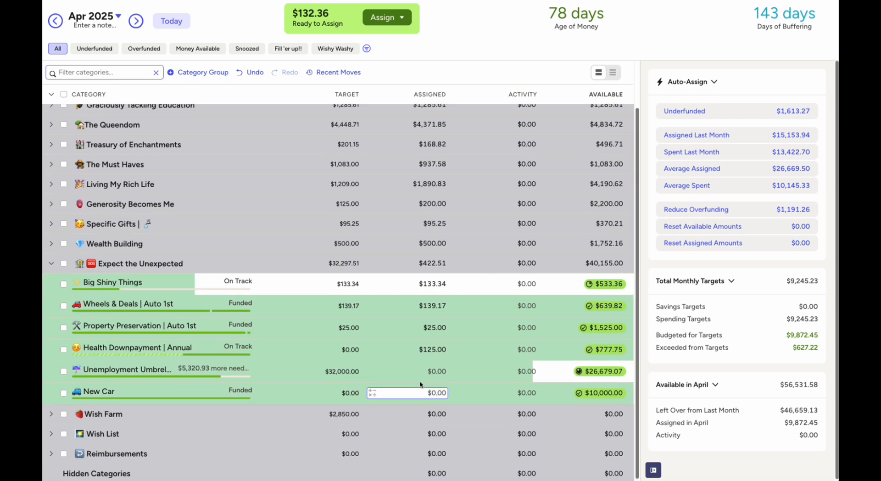
pyautogui.click(426, 372)
pyautogui.write('13')
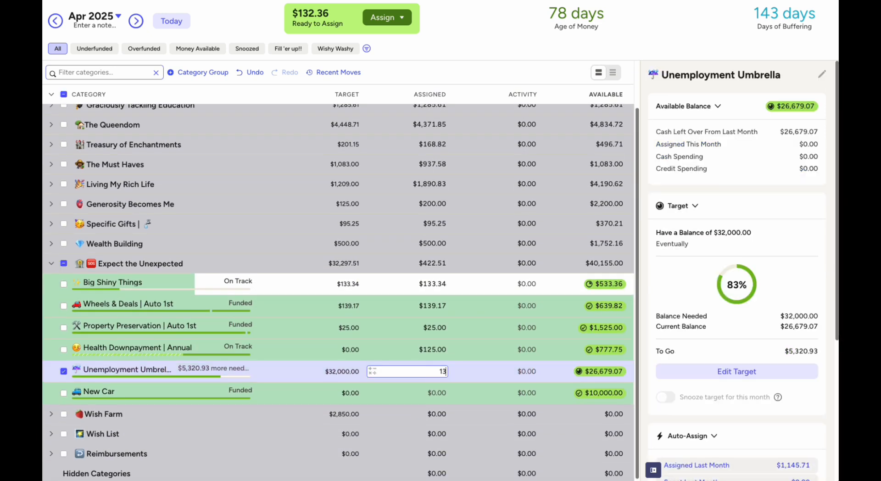
pyautogui.write('2.36')
pyautogui.press('Return')
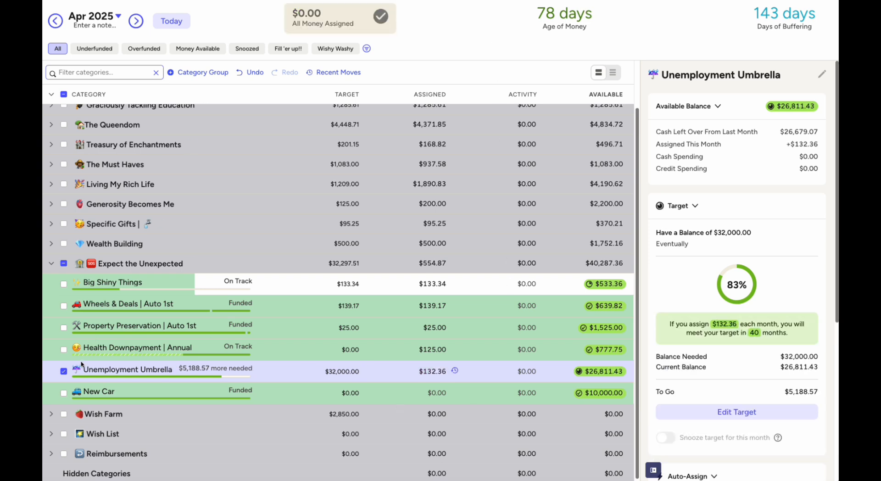
pyautogui.click(63, 371)
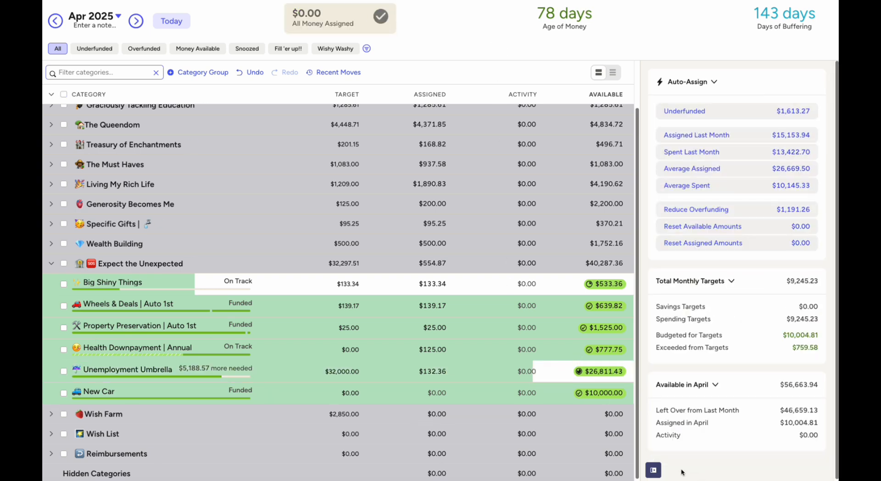
# Return to the March 2025 budget with the details sidebar hidden and the Expect the Unexpected group collapsed.
pyautogui.click(653, 469)
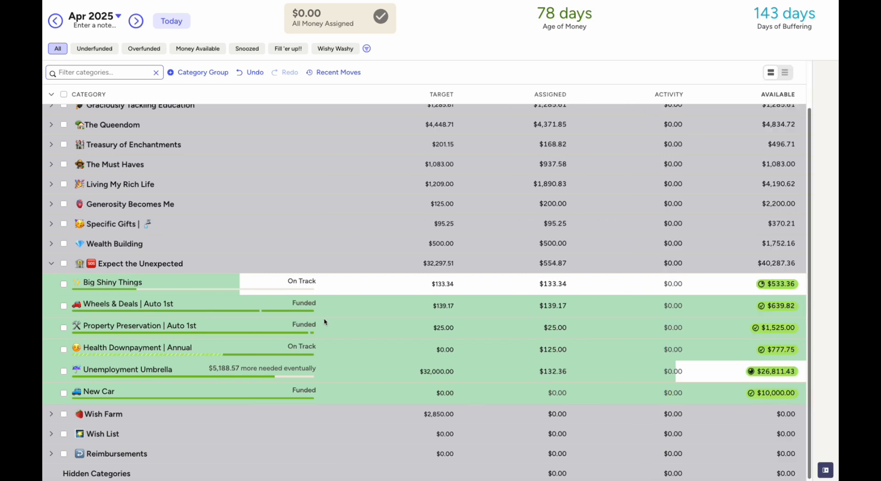
pyautogui.click(52, 265)
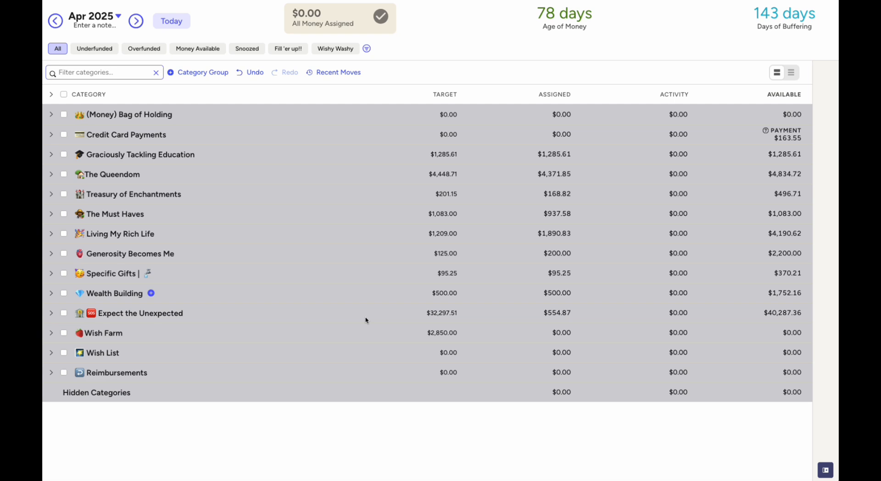
pyautogui.click(56, 21)
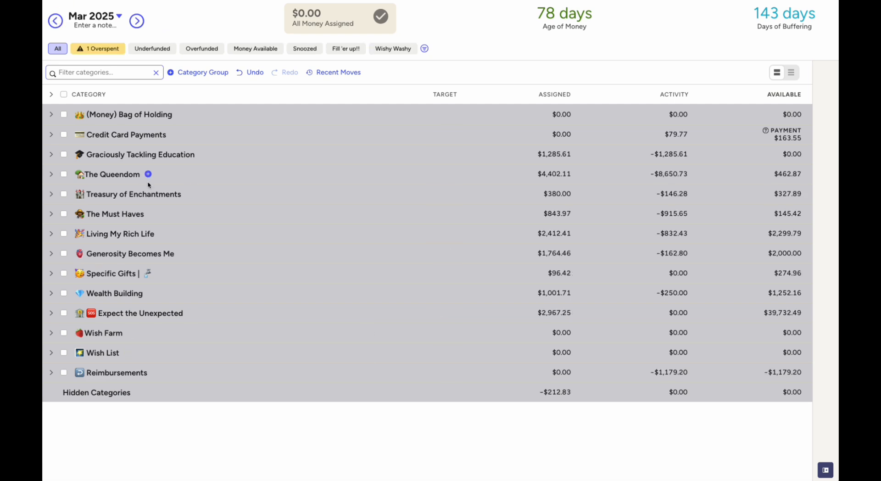
# Filter the March 2025 budget to its overspent categories to check them and restore the view of all categories.
pyautogui.click(101, 49)
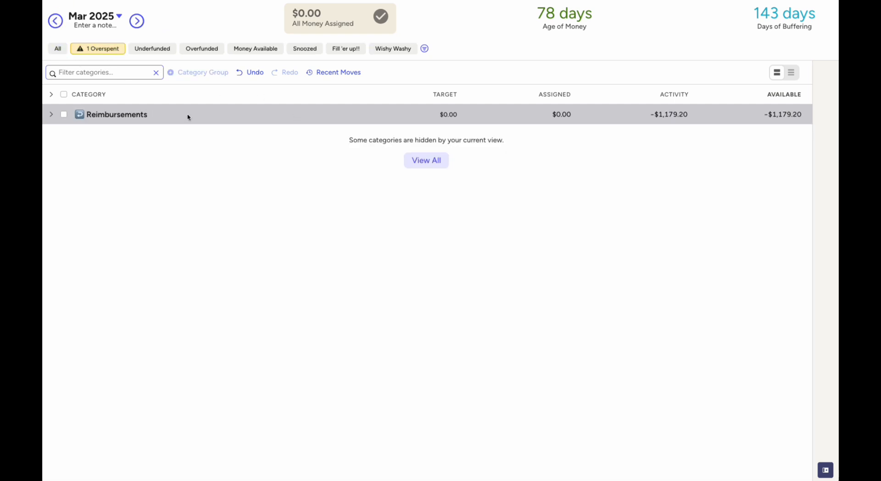
pyautogui.click(59, 50)
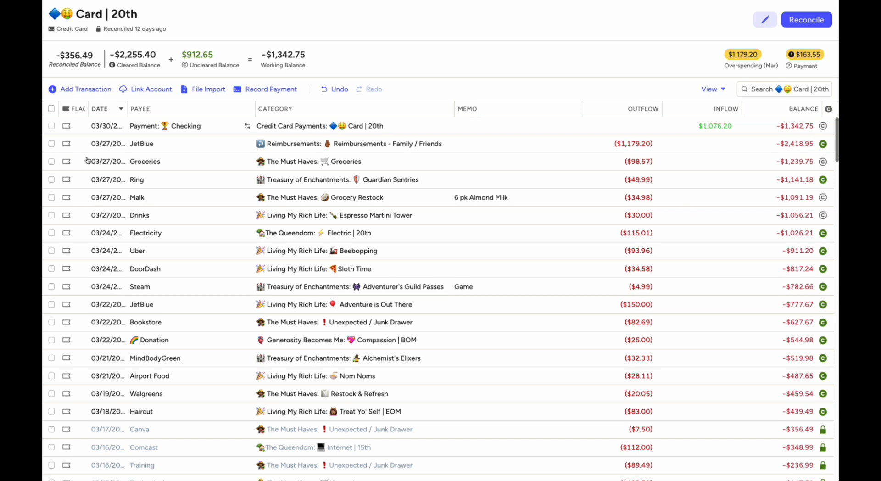
# In the Card | 20th register, change the $49.99 Ring transaction's date to 03/26/2025, save it and deselect the transaction.
pyautogui.click(113, 183)
pyautogui.click(112, 182)
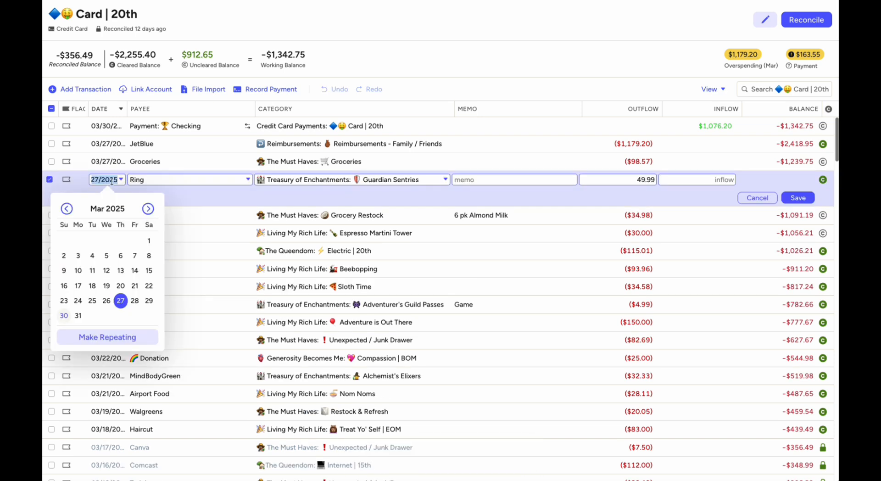
pyautogui.click(106, 300)
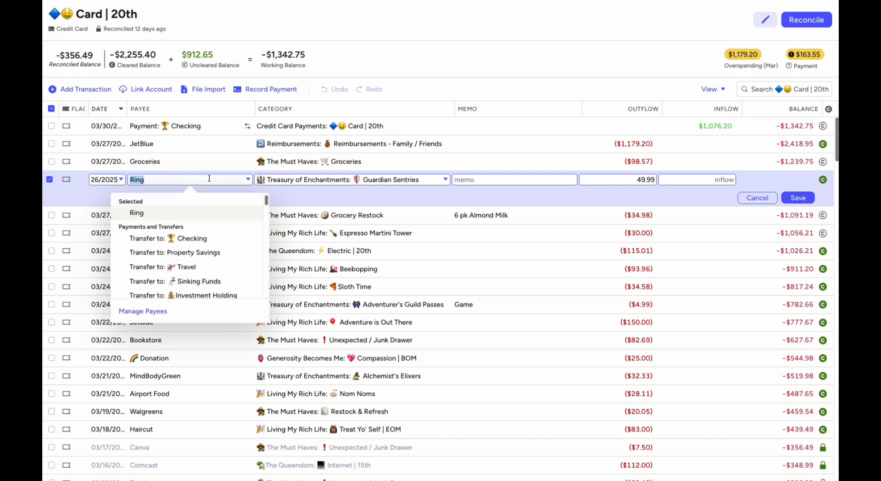
pyautogui.click(797, 198)
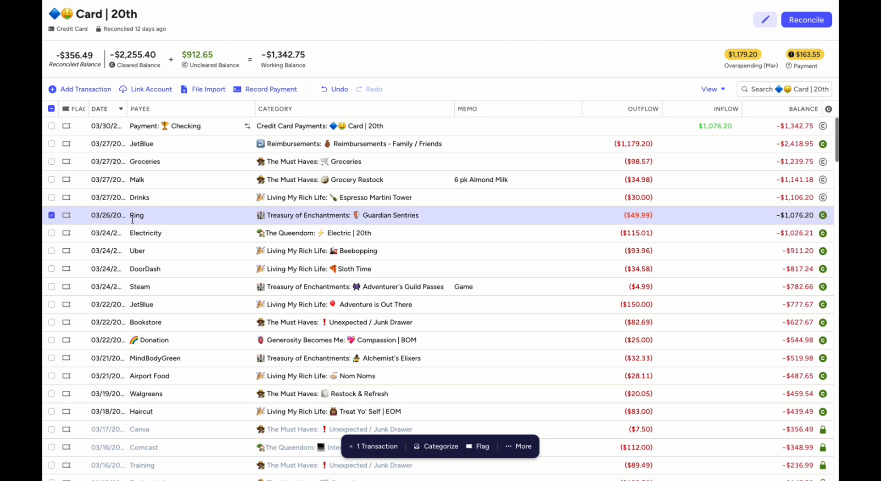
pyautogui.click(51, 215)
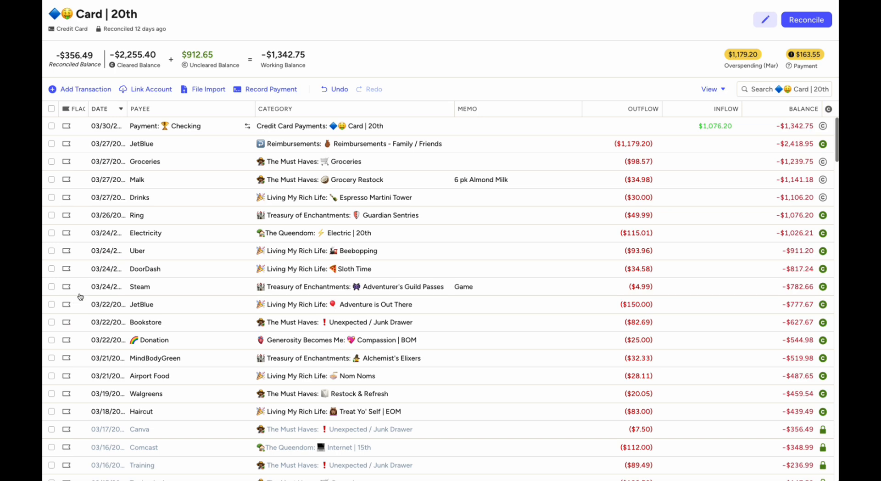
# Open the CC | 20th account register to check its transactions and switch to the Card | EOM register.
pyautogui.click(27, 300)
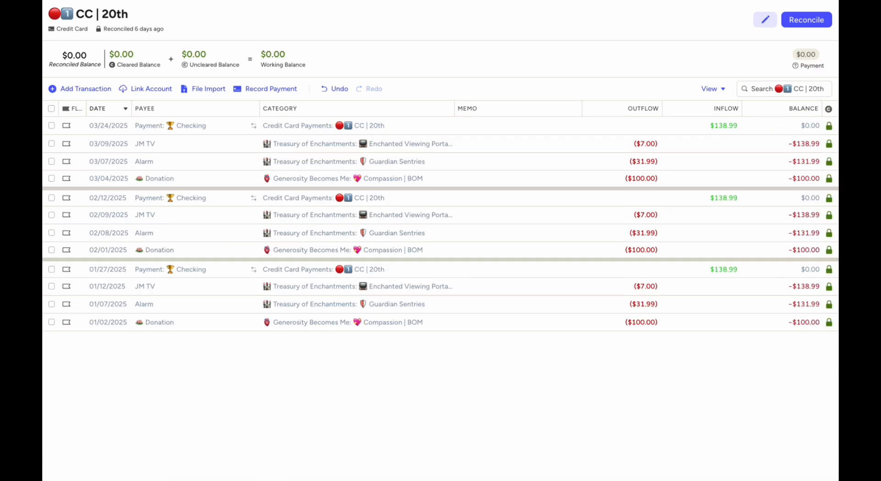
pyautogui.click(28, 314)
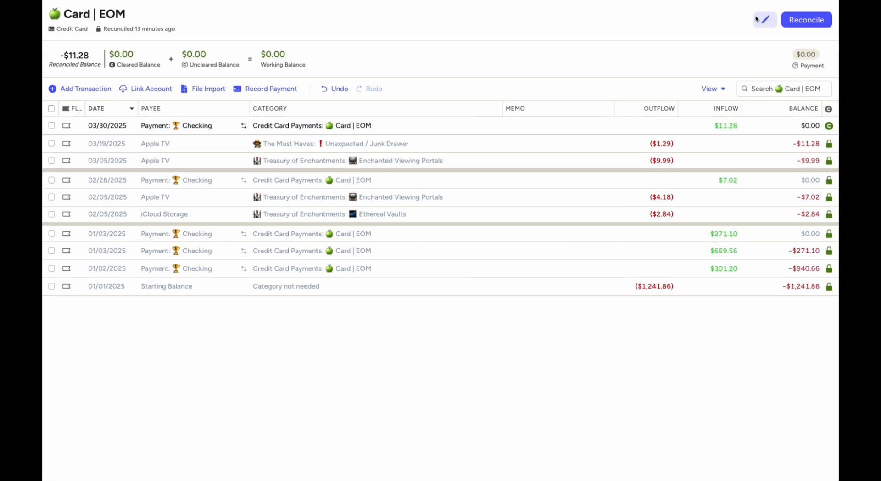